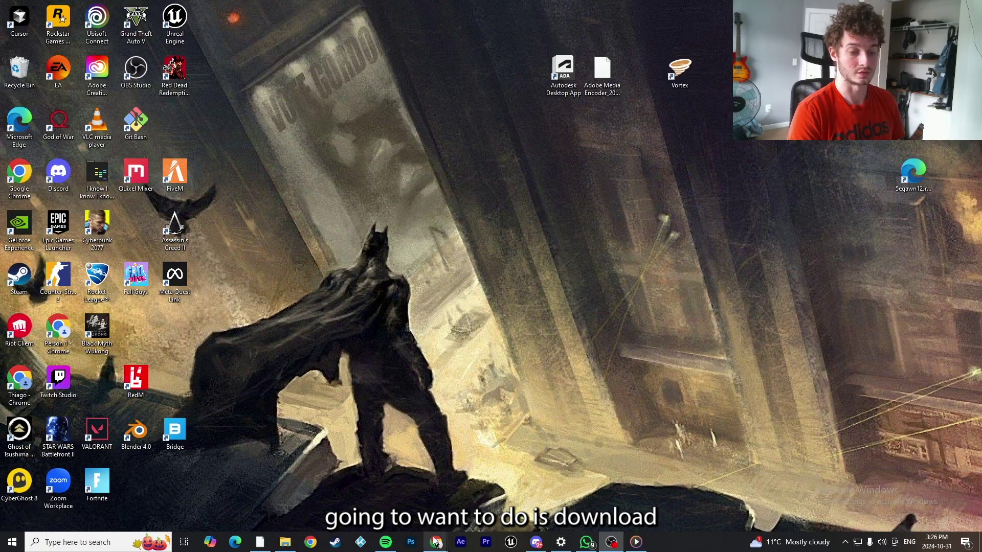
# Launch the Epic Games Launcher, check the Library's engine versions including 5.4.4, then return to File Explorer
pyautogui.moveTo(436, 543)
pyautogui.click(428, 501)
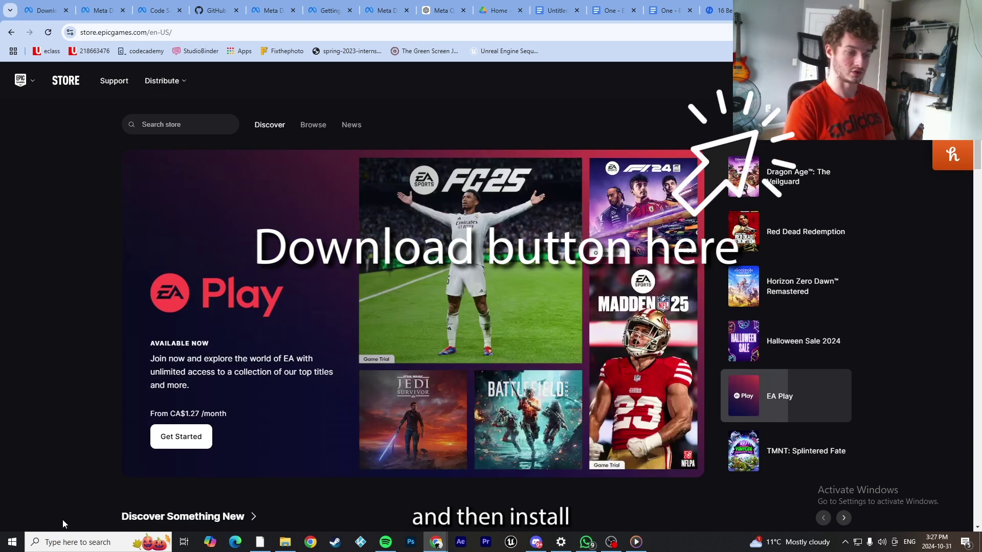
pyautogui.click(62, 545)
pyautogui.click(103, 449)
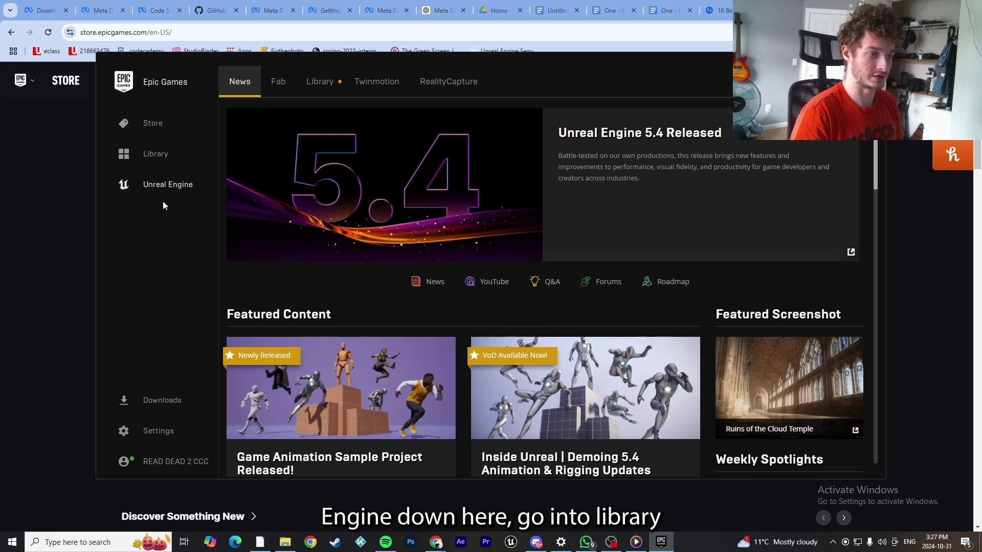
pyautogui.click(320, 82)
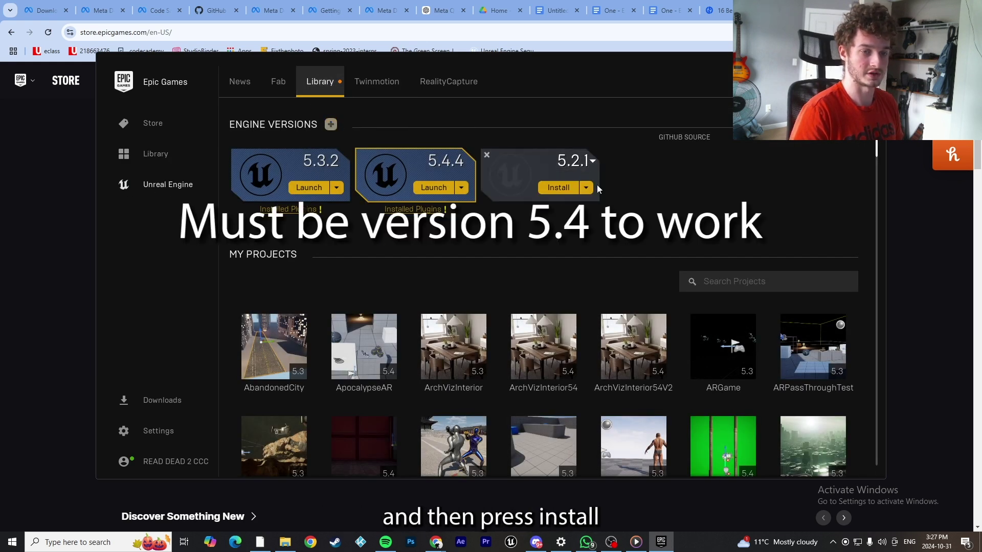
pyautogui.click(436, 542)
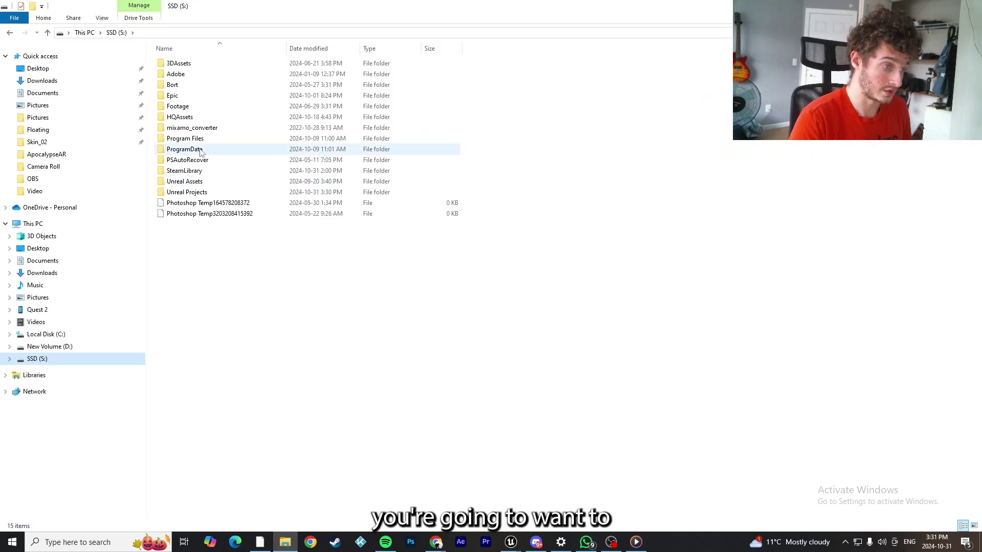
# Browse to S:\Epic\UE_5.4\Engine\Plugins\Marketplace and copy its folder path
pyautogui.click(174, 97)
pyautogui.doubleClick(174, 96)
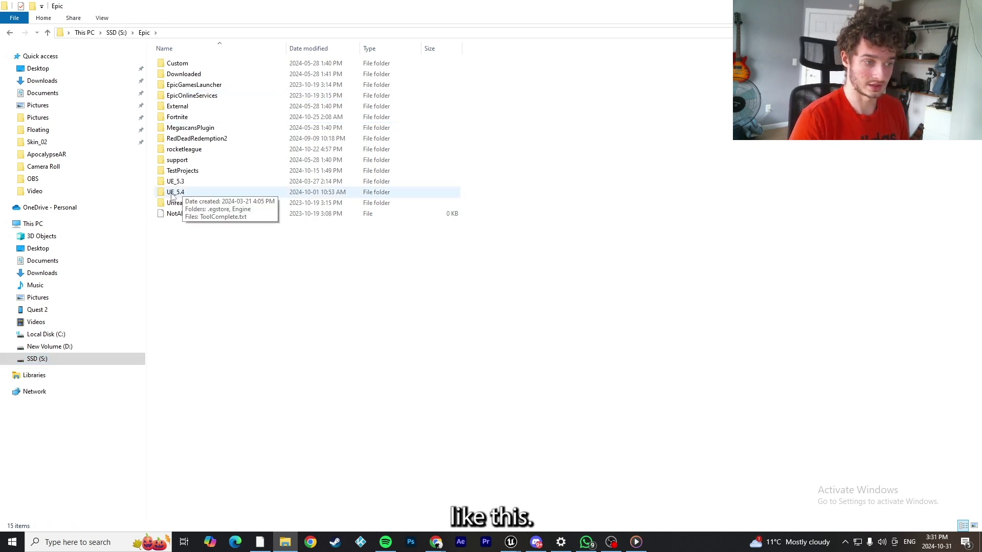
pyautogui.doubleClick(201, 193)
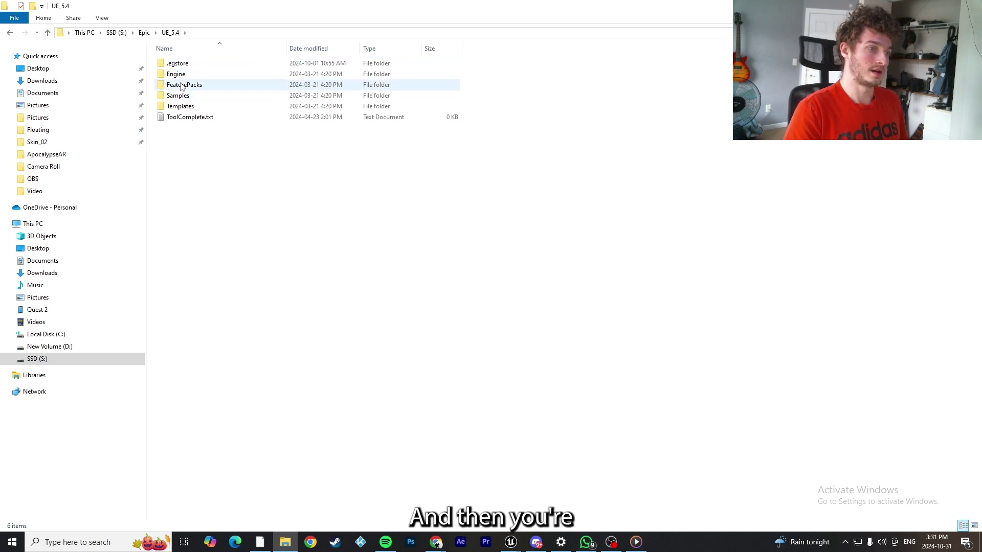
pyautogui.doubleClick(179, 75)
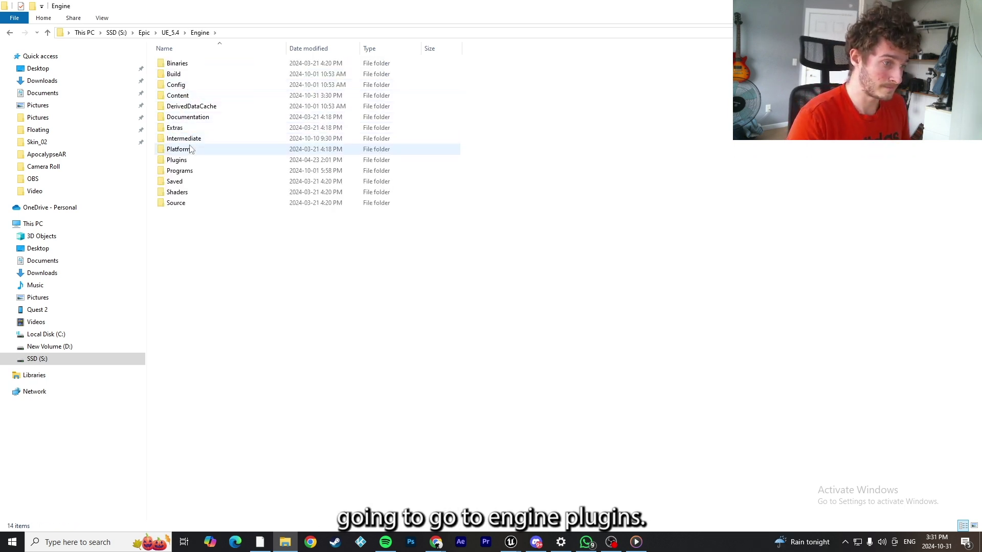
pyautogui.click(187, 160)
pyautogui.doubleClick(188, 162)
pyautogui.scroll(-2, 191, 307)
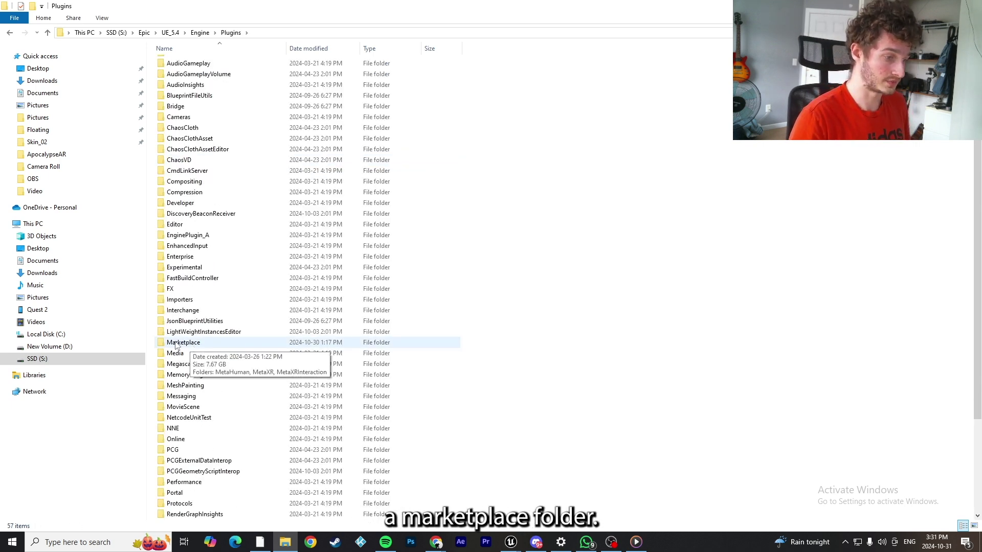
pyautogui.doubleClick(232, 344)
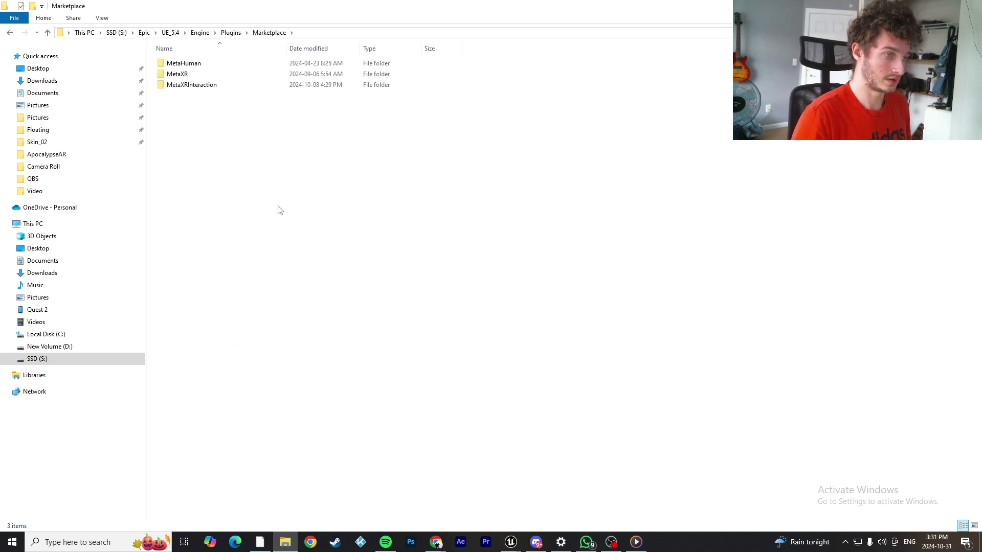
pyautogui.click(313, 33)
pyautogui.hotkey('ctrl', 'c')
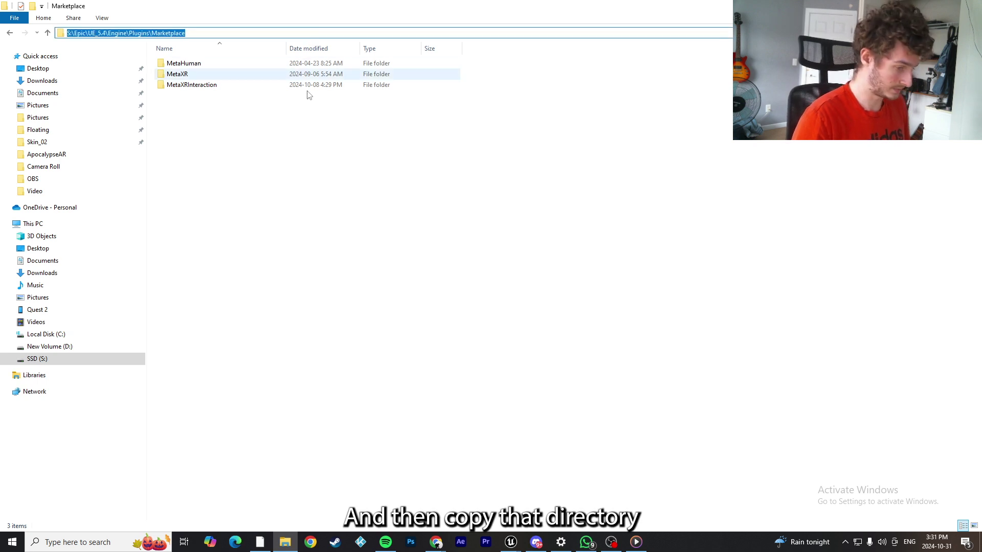
pyautogui.click(281, 364)
# Extract MetaXRInteraction.69.0.0.zip from Downloads into the Marketplace plugins folder
pyautogui.click(55, 274)
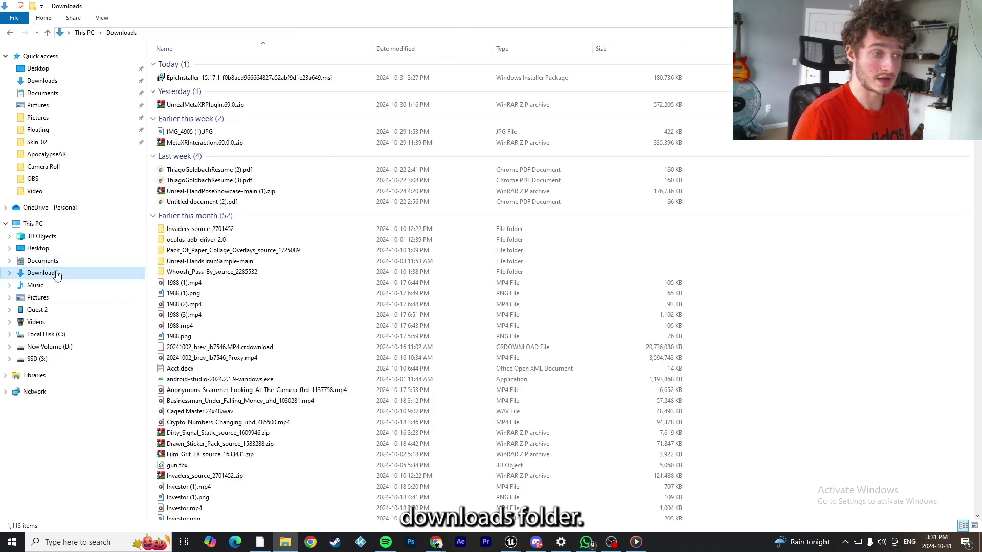
pyautogui.click(233, 143)
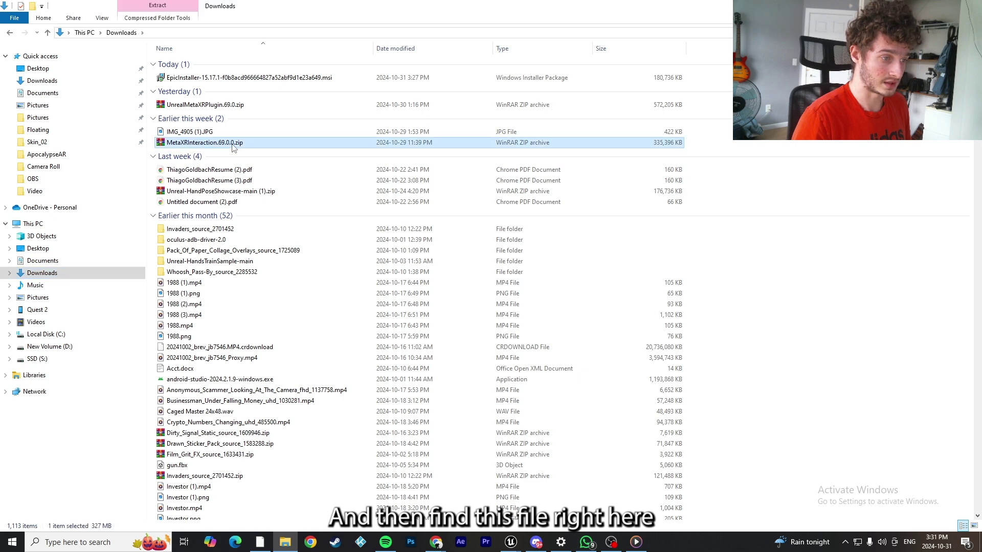
pyautogui.rightClick(217, 145)
pyautogui.click(245, 171)
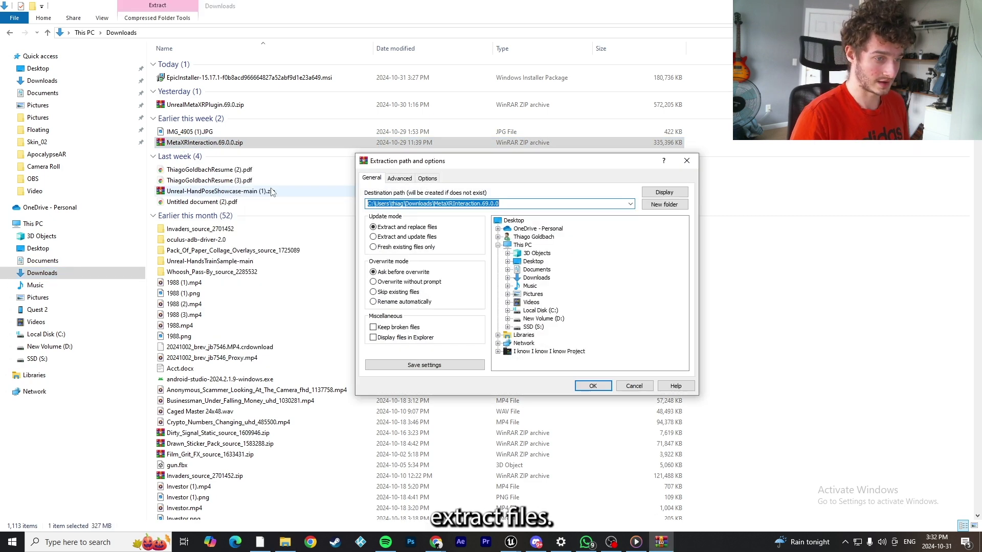
pyautogui.hotkey('ctrl', 'v')
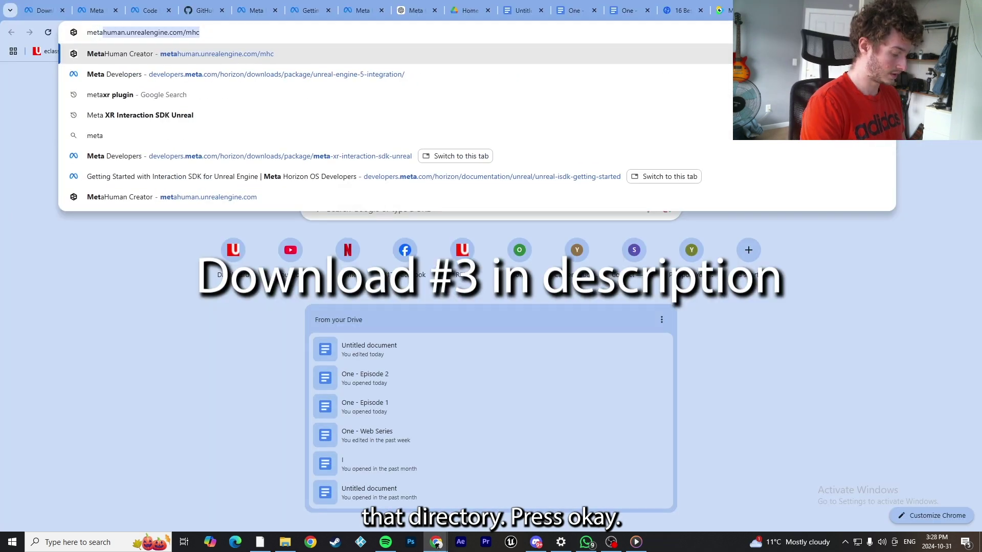
pyautogui.write('xr')
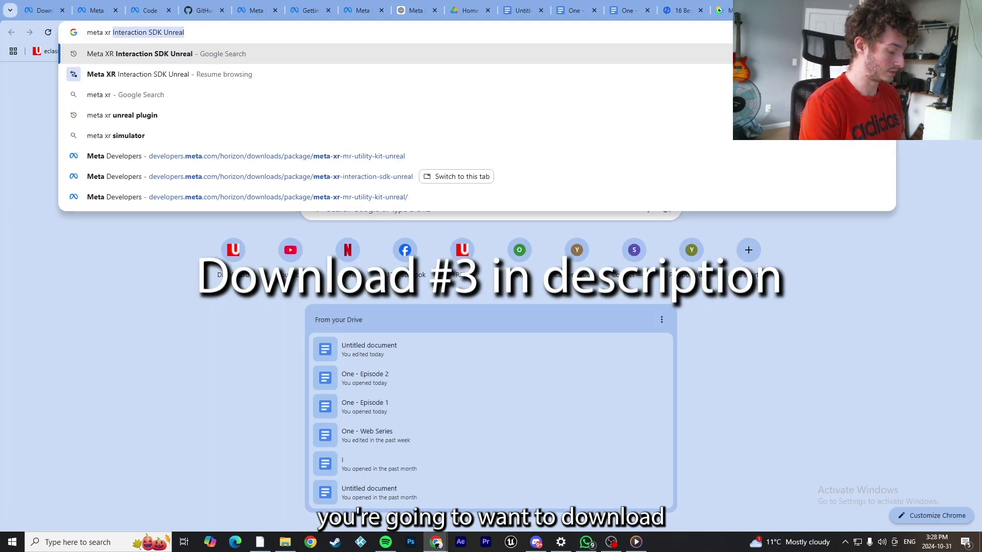
pyautogui.write(' down')
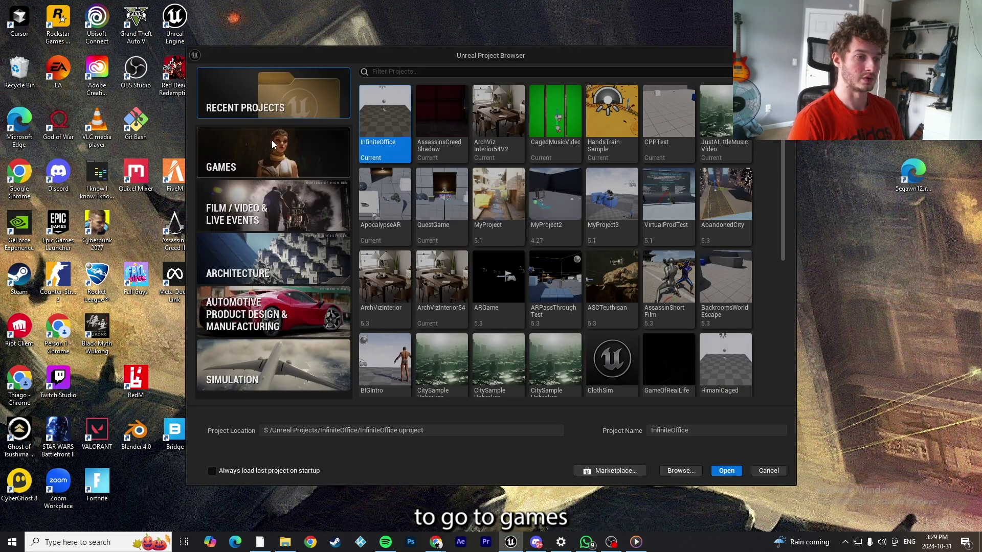
# Create a Games > Virtual Reality project named TutorialHandTracking with Starter Content included
pyautogui.click(272, 140)
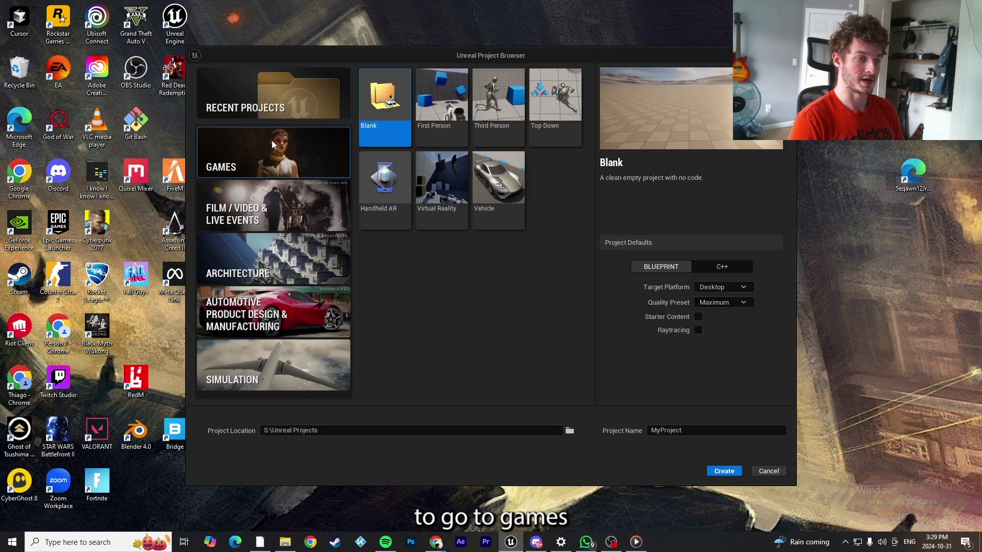
pyautogui.click(454, 188)
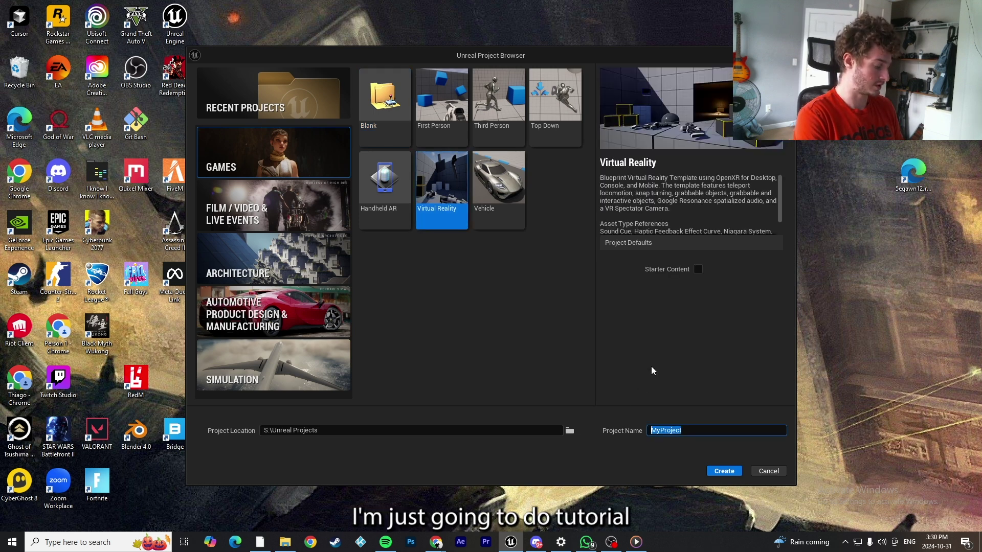
pyautogui.write('Tutorial')
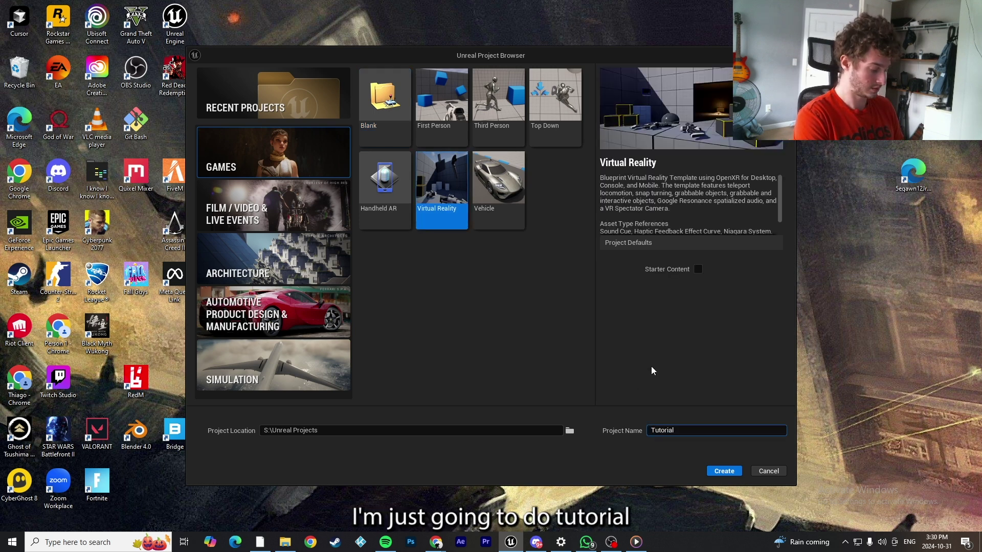
pyautogui.write('HandTrea')
pyautogui.press('BackSpace')
pyautogui.write('c')
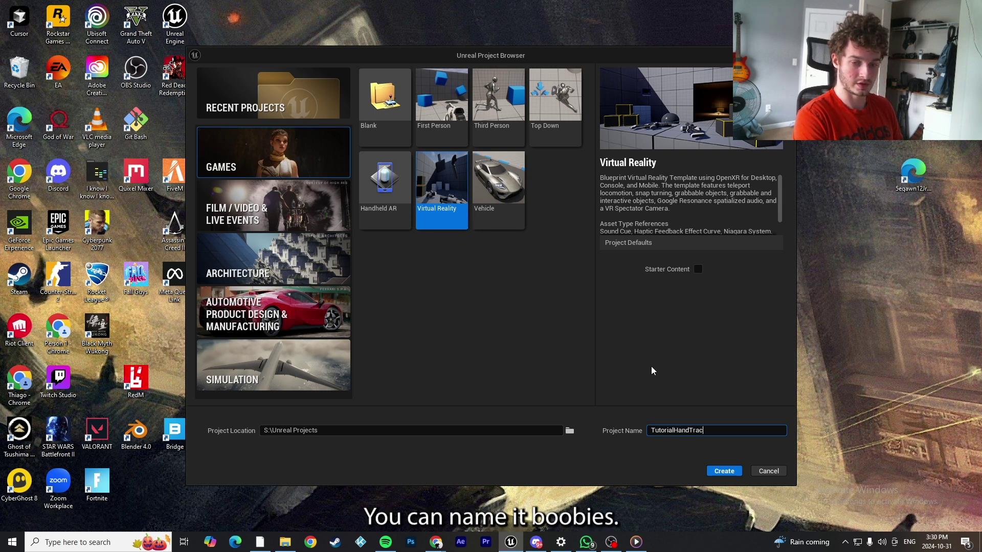
pyautogui.write('king')
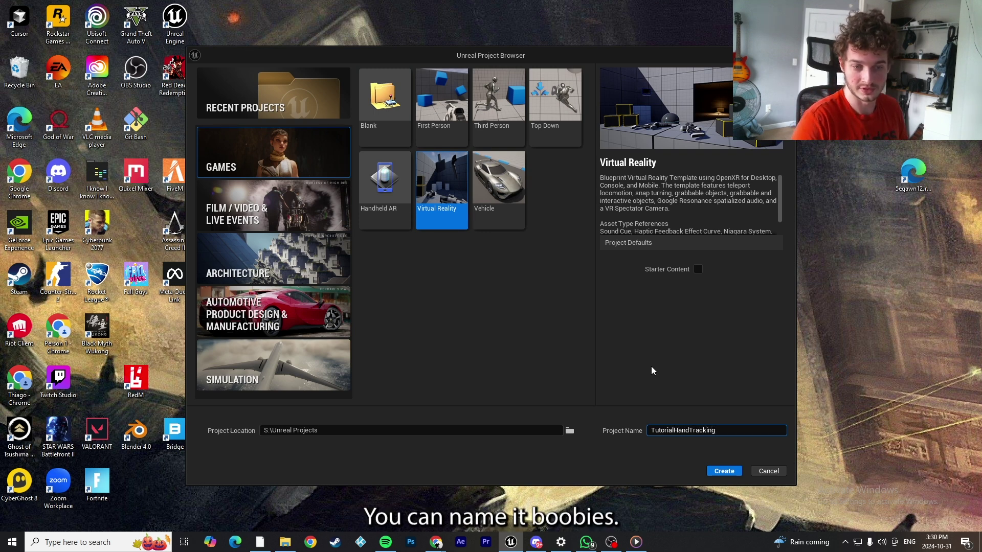
pyautogui.click(698, 269)
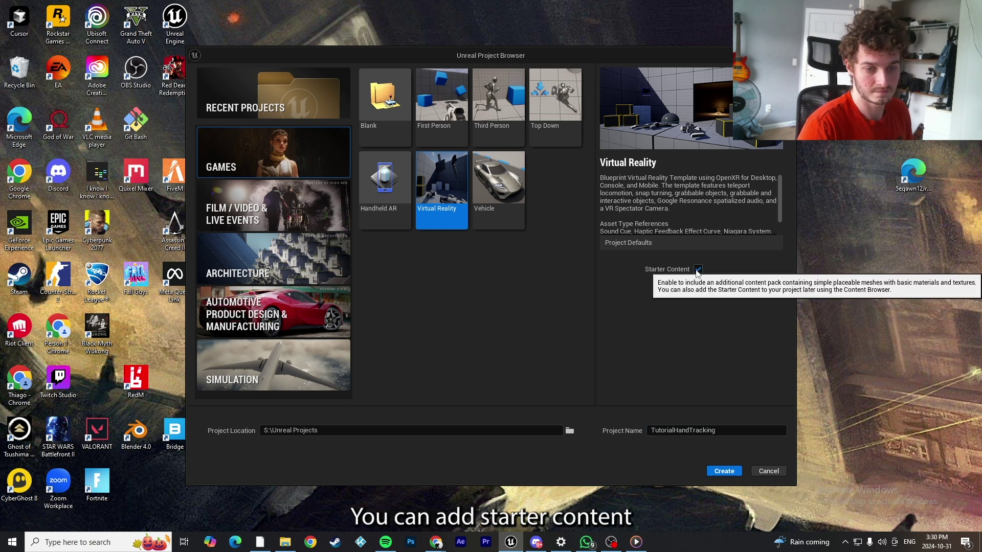
pyautogui.click(724, 470)
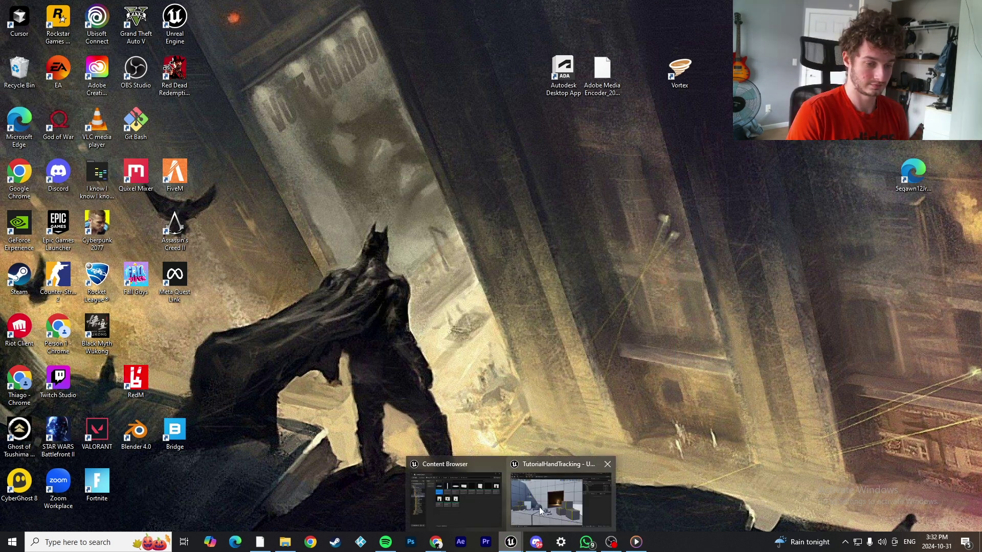
# Enable the Meta XR and experimental Meta Interaction SDK plugins, then restart the editor
pyautogui.click(538, 506)
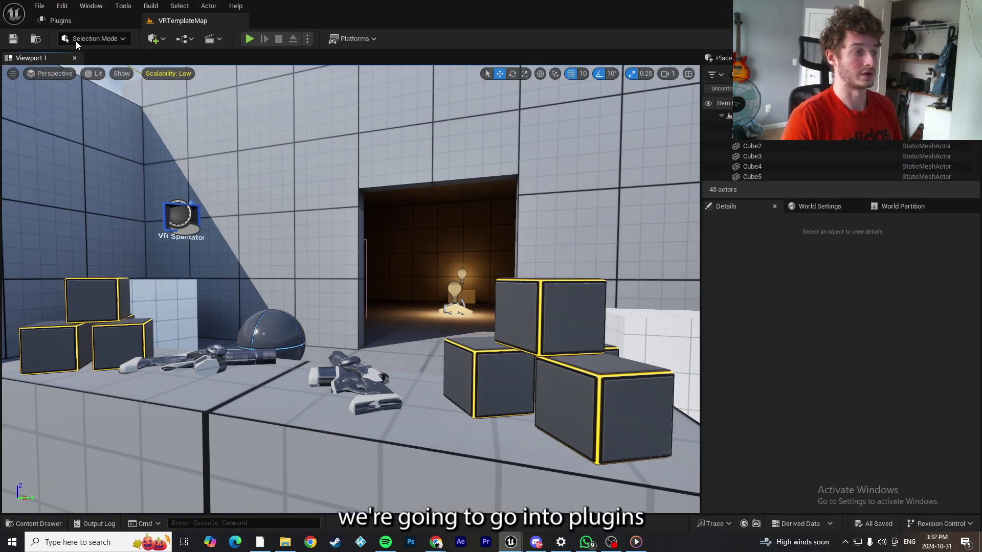
pyautogui.click(61, 24)
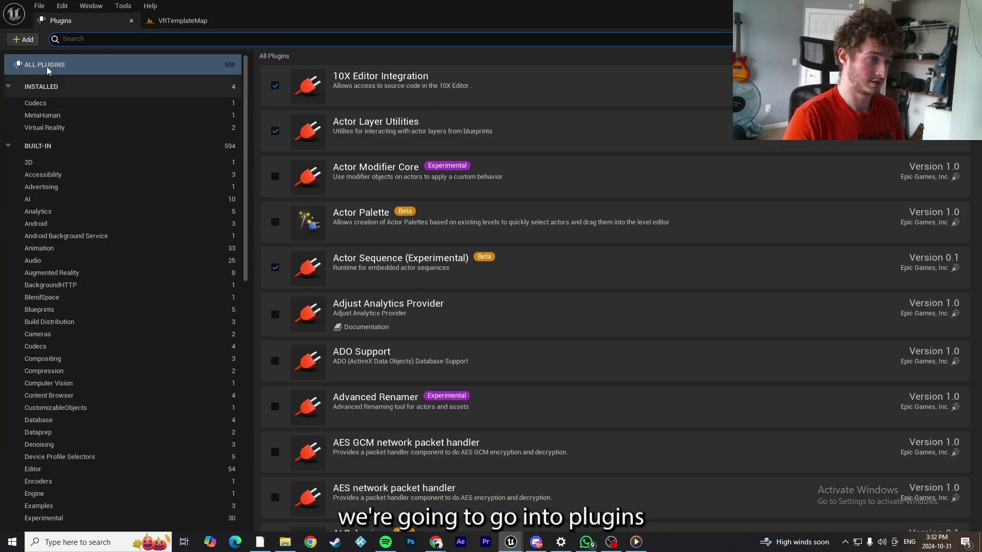
pyautogui.write('meta')
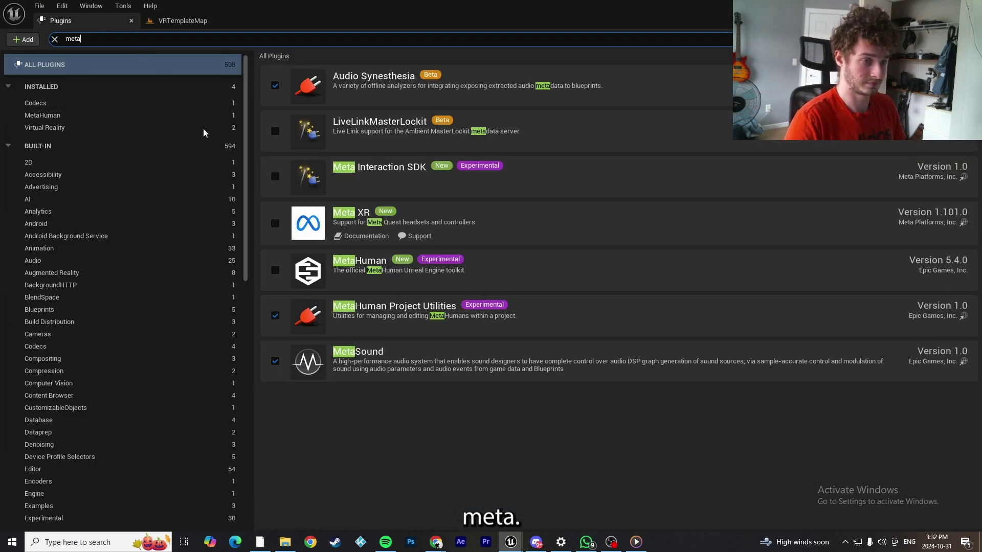
pyautogui.click(275, 224)
pyautogui.click(275, 177)
pyautogui.click(565, 298)
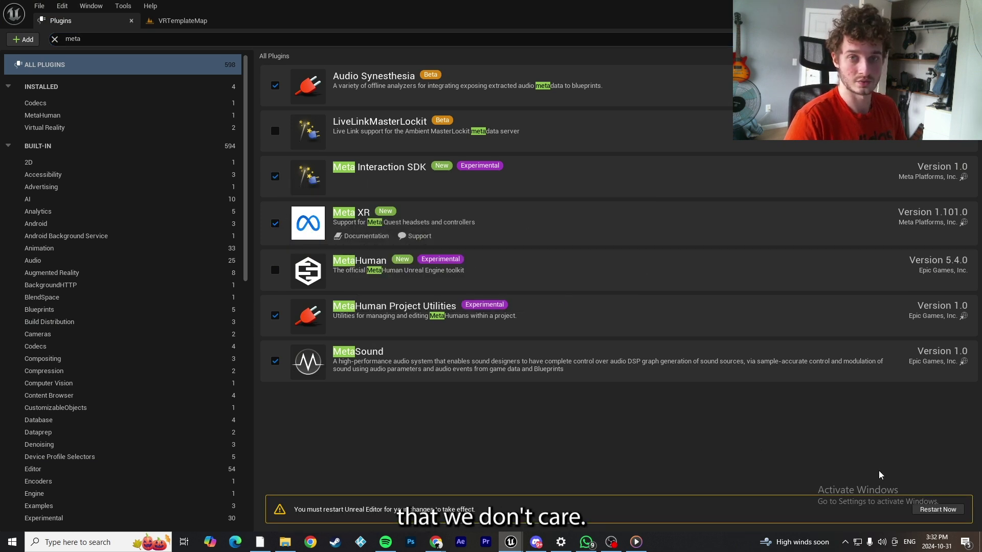
pyautogui.click(926, 511)
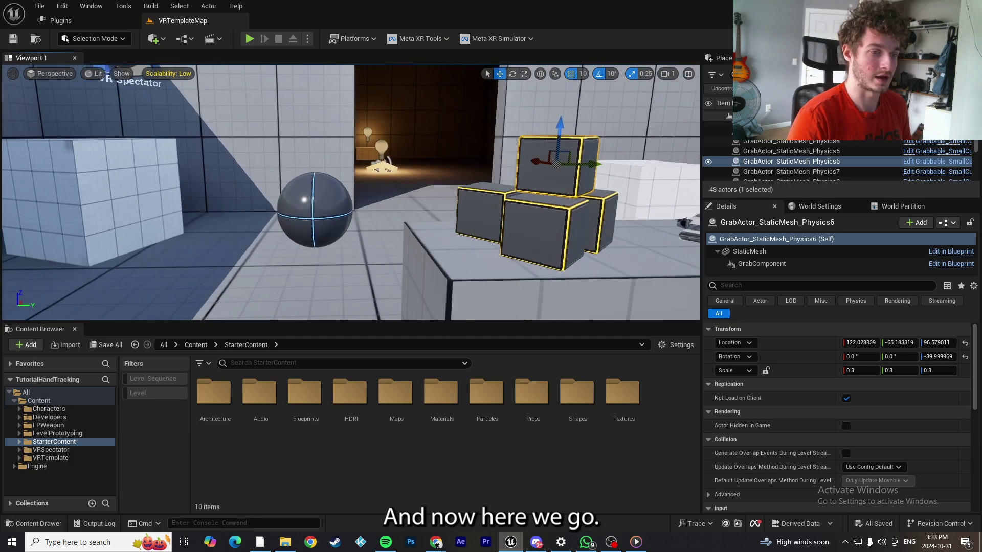
pyautogui.moveTo(406, 262); pyautogui.dragTo(405, 262, button='right')
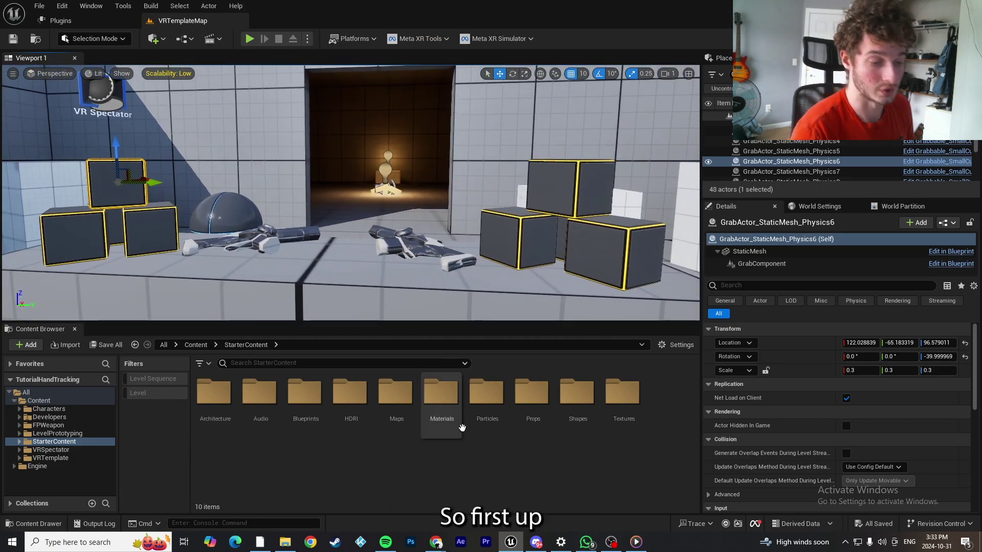
# Create a Meta folder in StarterContent holding a Game Mode Base Blueprint named Meta_GMB
pyautogui.rightClick(290, 460)
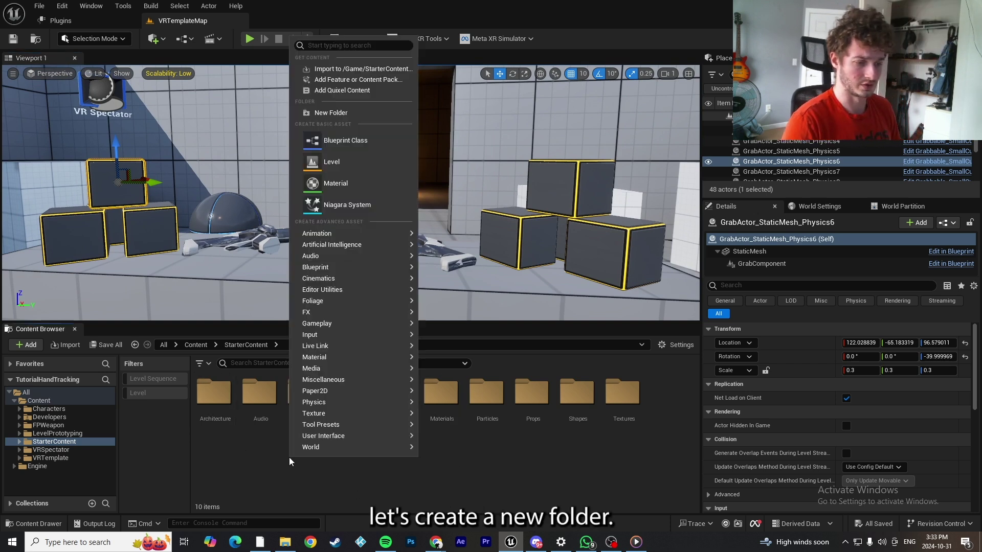
pyautogui.click(330, 112)
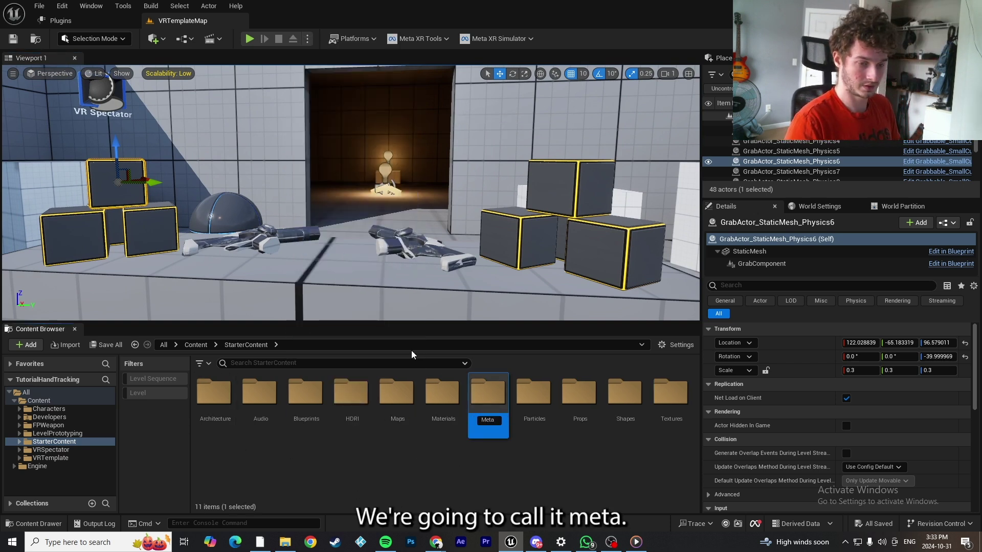
pyautogui.doubleClick(487, 398)
pyautogui.rightClick(251, 425)
pyautogui.moveTo(305, 225)
pyautogui.click(304, 112)
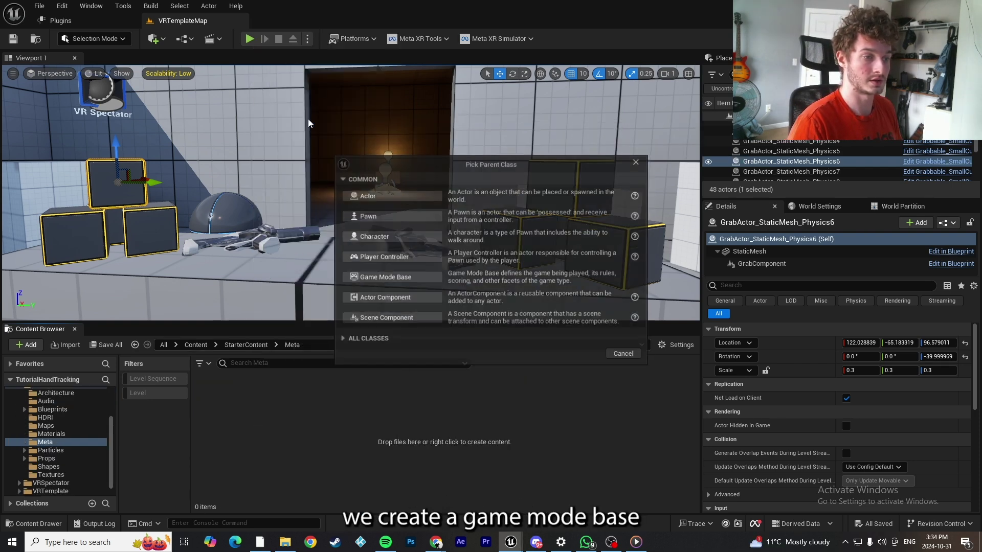
pyautogui.click(393, 278)
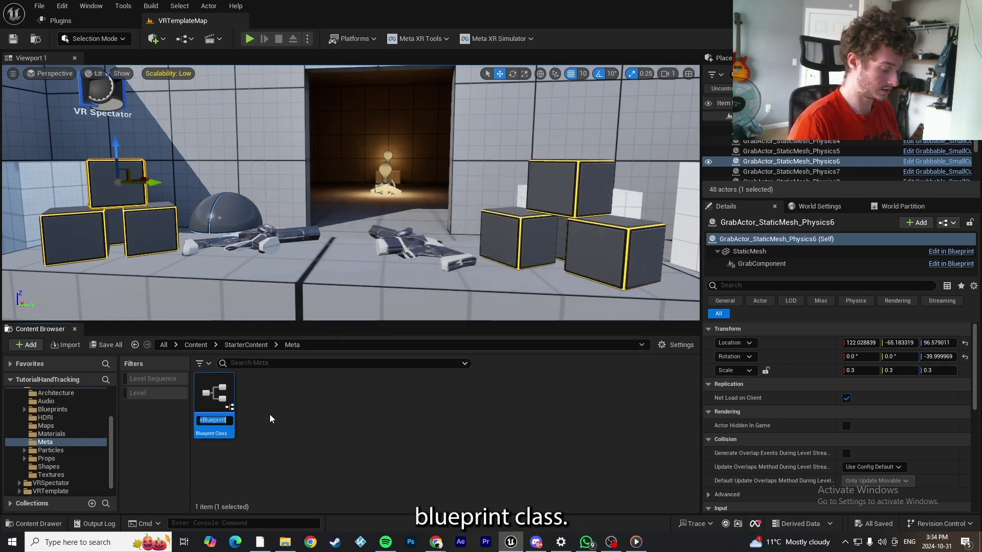
pyautogui.write('Meta')
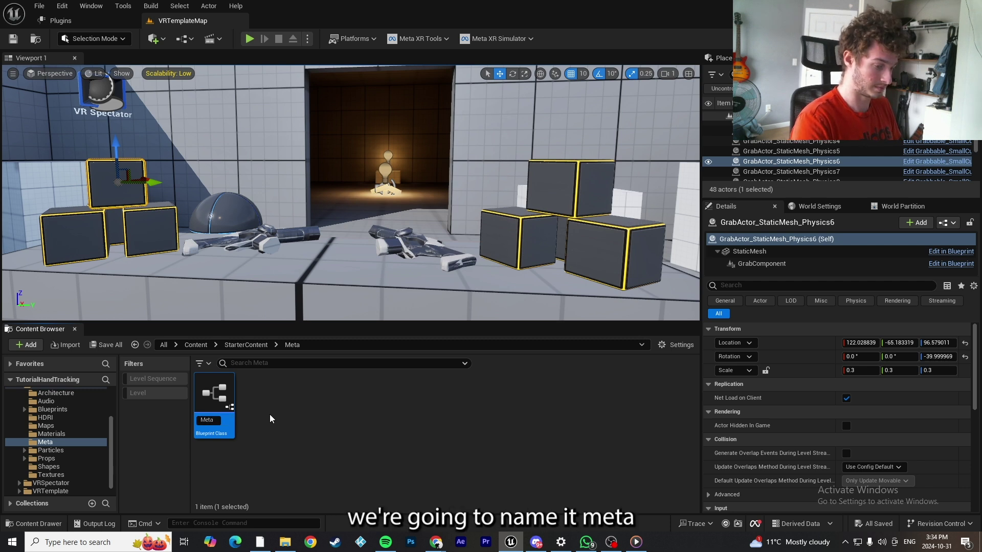
pyautogui.write('_GMB')
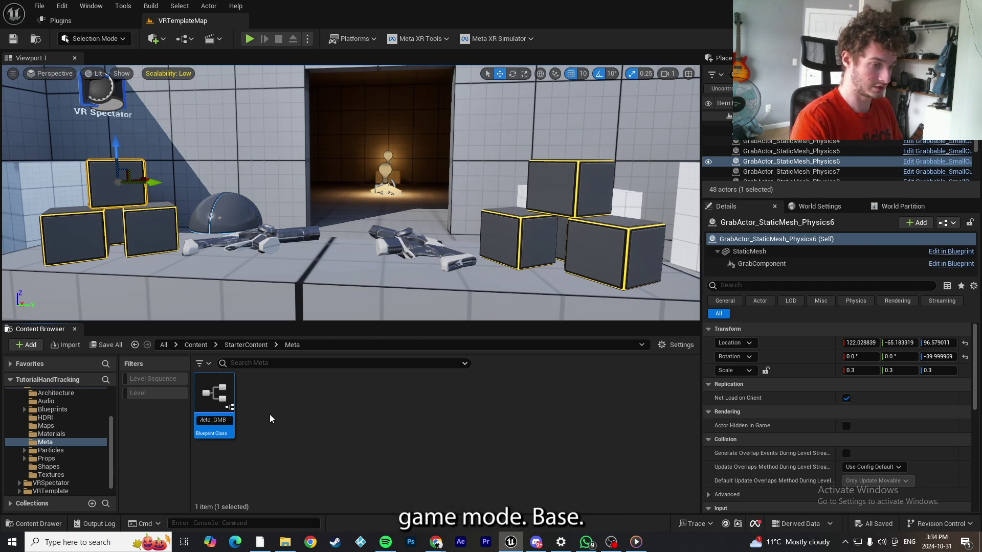
pyautogui.press('Return')
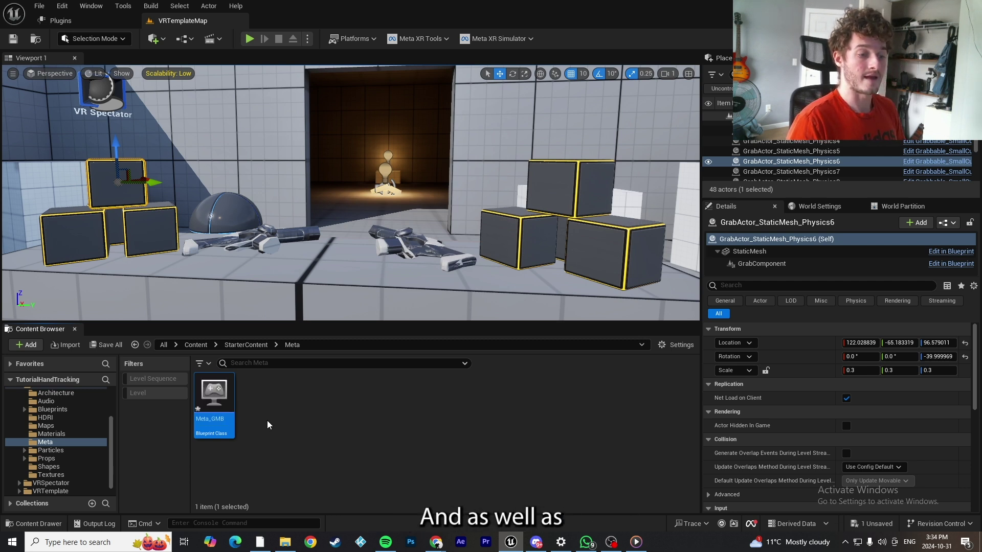
# Add a Pawn Blueprint class named Meta_Pawn in the Meta folder
pyautogui.rightClick(267, 420)
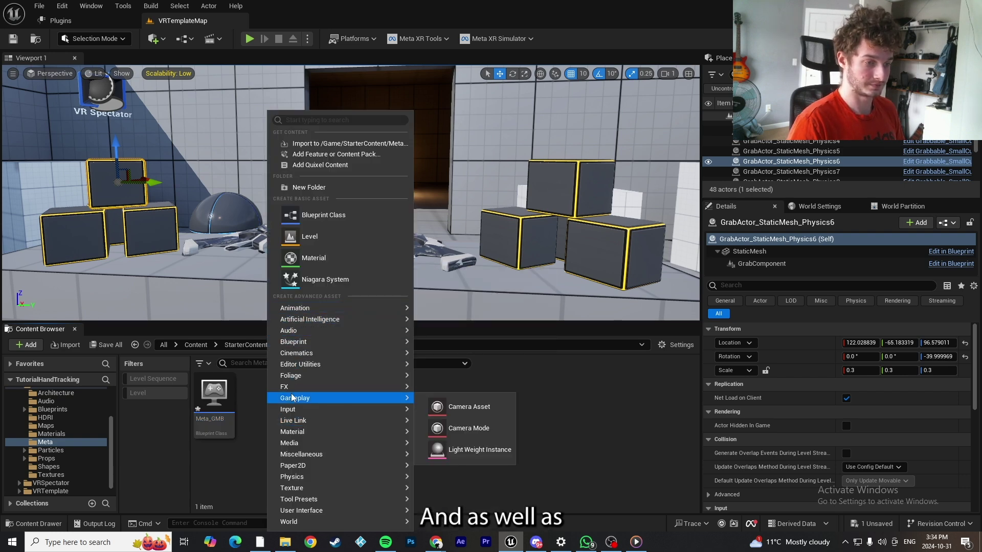
pyautogui.click(321, 215)
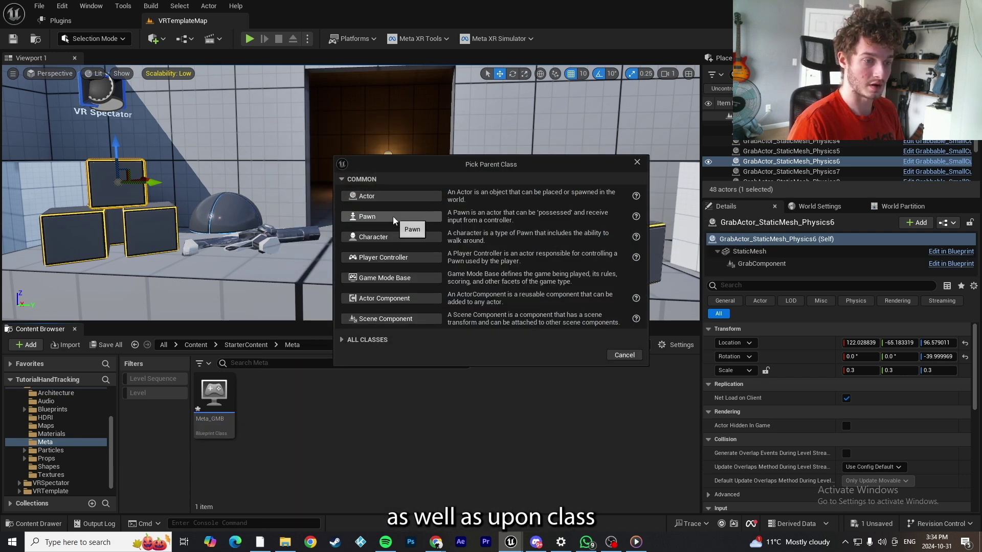
pyautogui.click(393, 216)
pyautogui.write('Me')
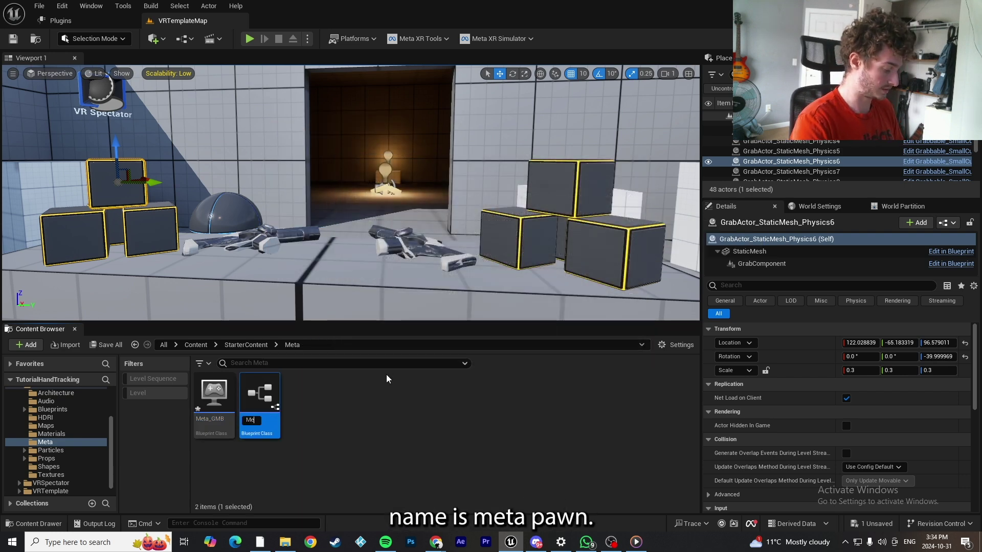
pyautogui.write('ta_Pawn')
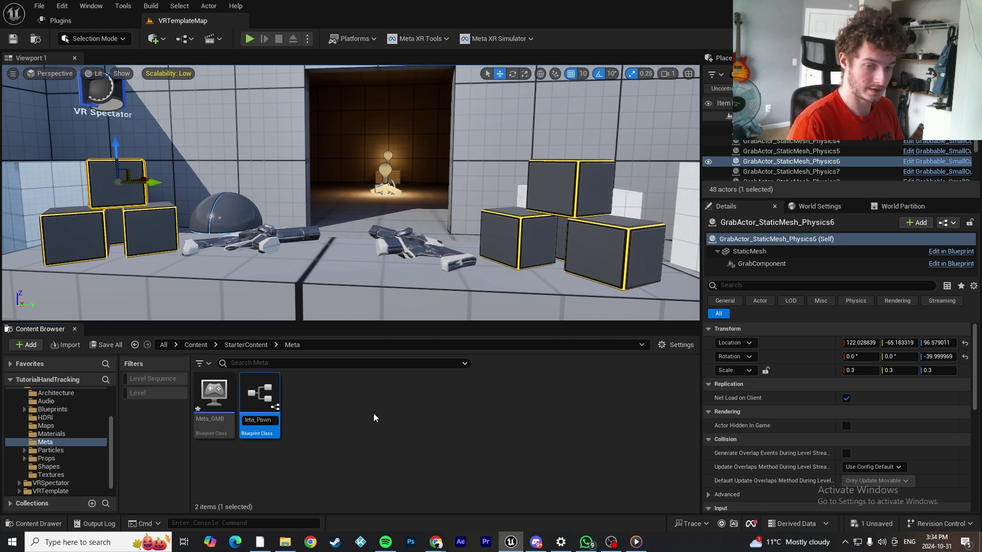
# Confirm the Meta_Pawn name and set the level's GameMode Override to Meta_GMB
pyautogui.press('Return')
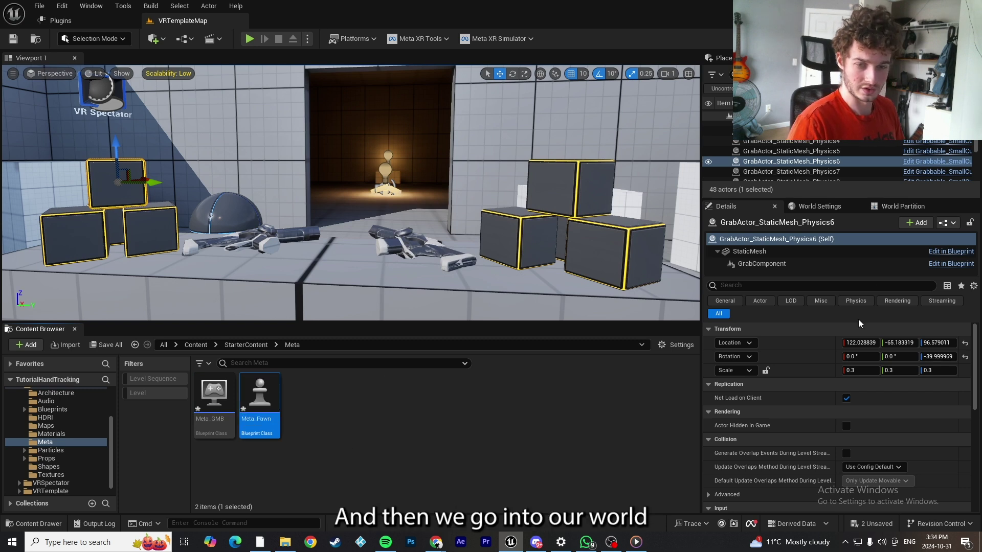
pyautogui.click(816, 206)
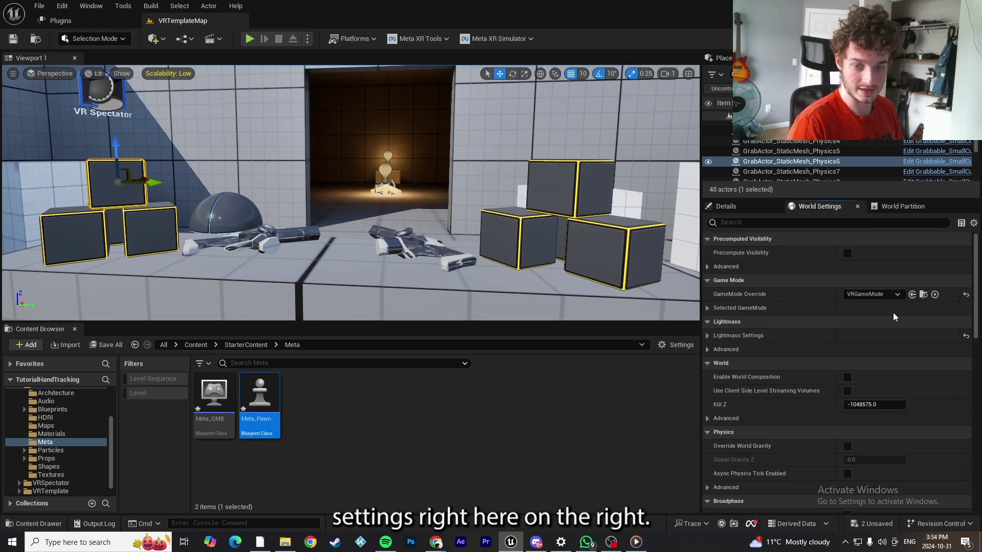
pyautogui.click(886, 296)
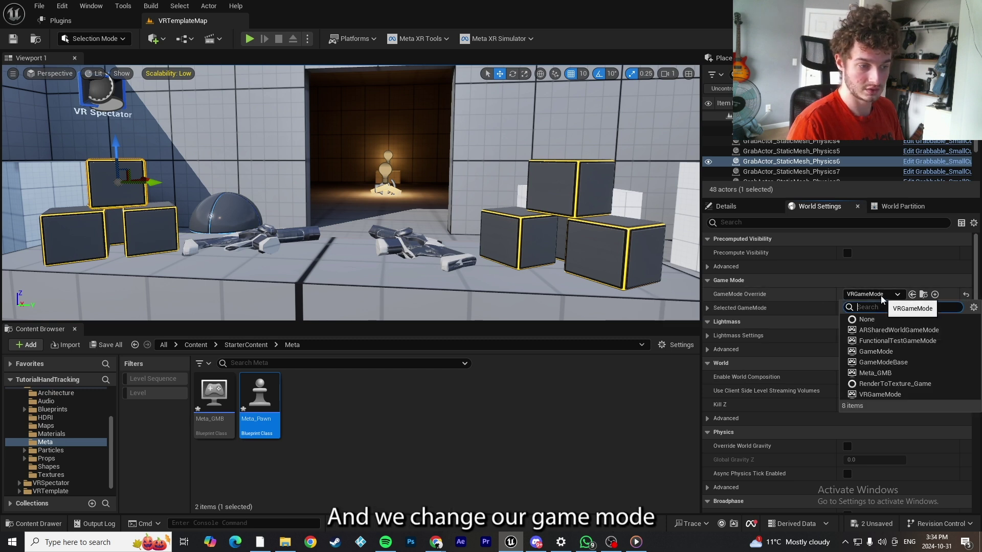
pyautogui.click(889, 378)
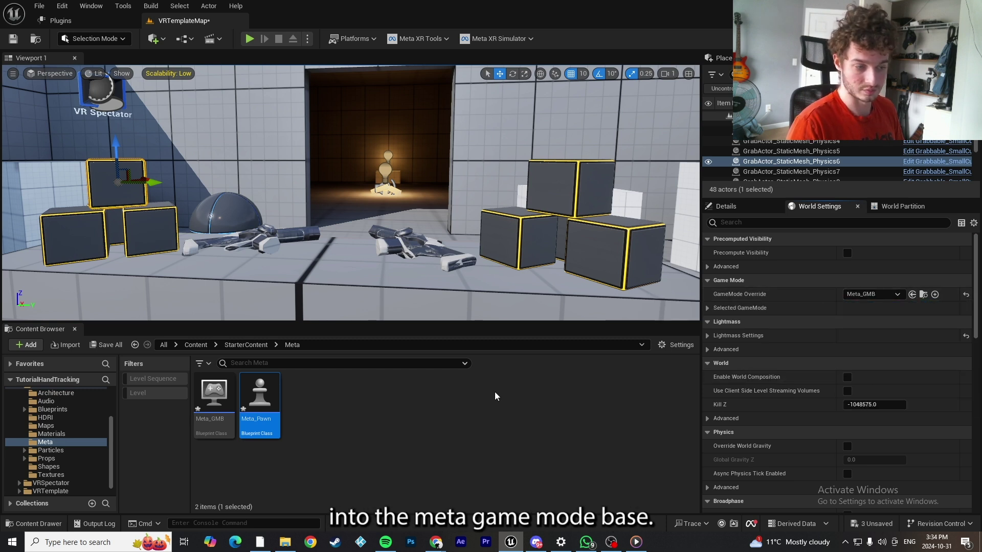
# Set Meta_GMB's Default Pawn Class to Meta_Pawn, then compile, save and close it
pyautogui.doubleClick(220, 394)
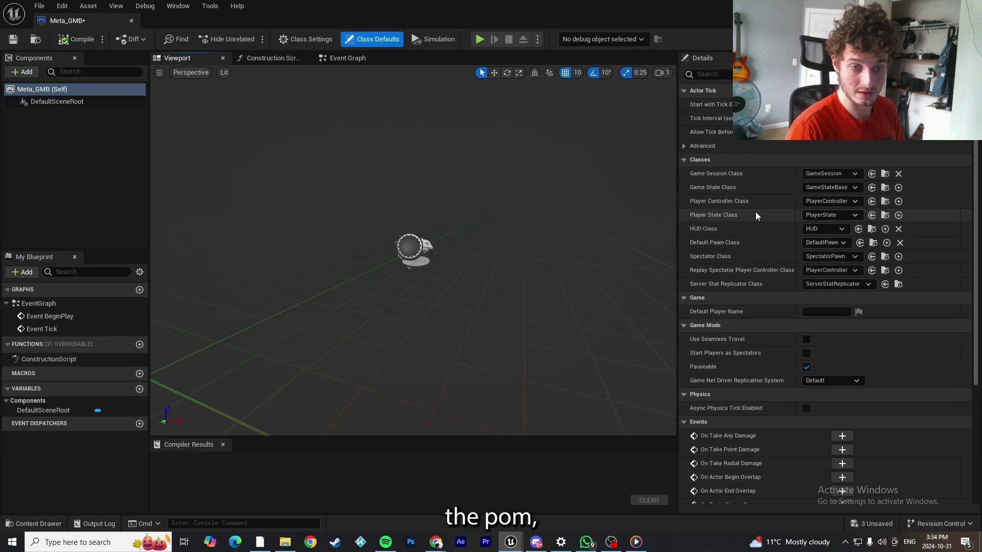
pyautogui.click(821, 243)
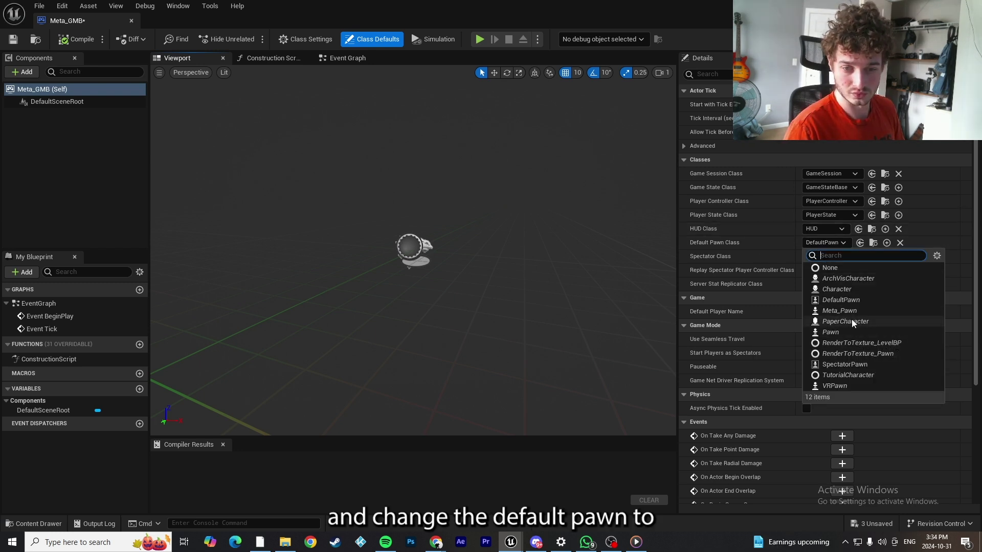
pyautogui.click(838, 311)
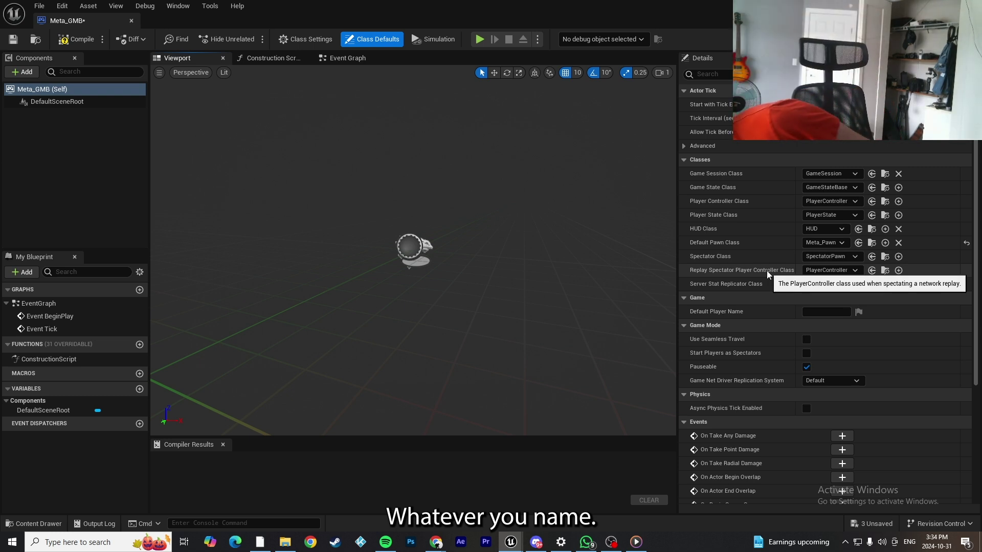
pyautogui.click(68, 44)
pyautogui.click(14, 40)
pyautogui.click(131, 21)
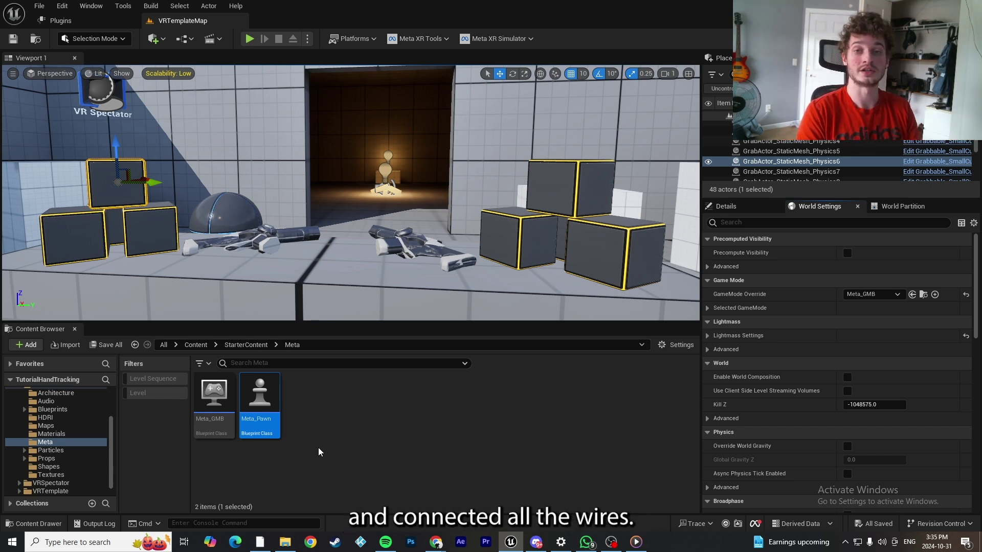
# Open the Meta_Pawn asset from the Content Browser in the Blueprint editor
pyautogui.doubleClick(255, 407)
# Add a Motion Controller under DefaultSceneRoot and duplicate it as LeftMotionController
pyautogui.click(72, 101)
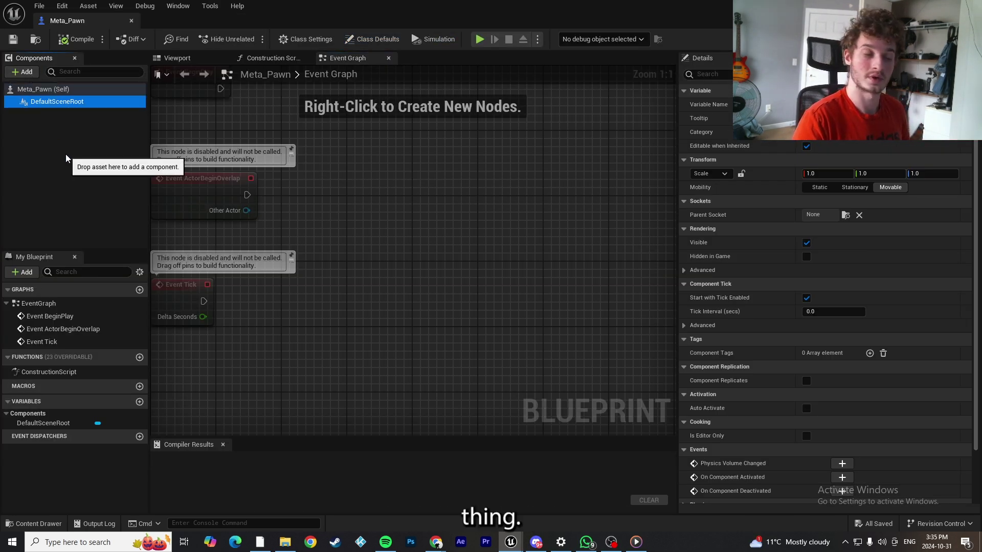
pyautogui.click(46, 131)
pyautogui.click(75, 101)
pyautogui.click(23, 72)
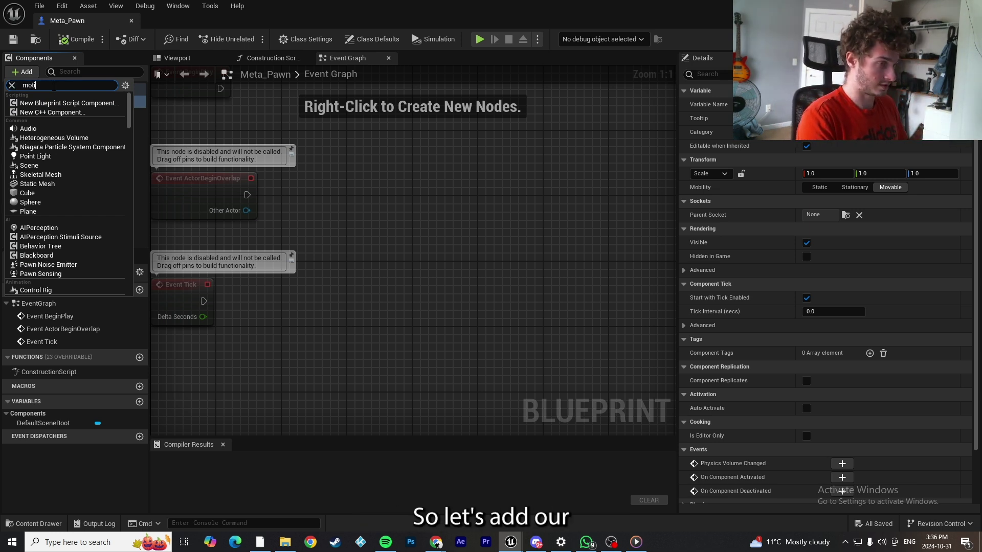
pyautogui.write('o')
pyautogui.click(44, 104)
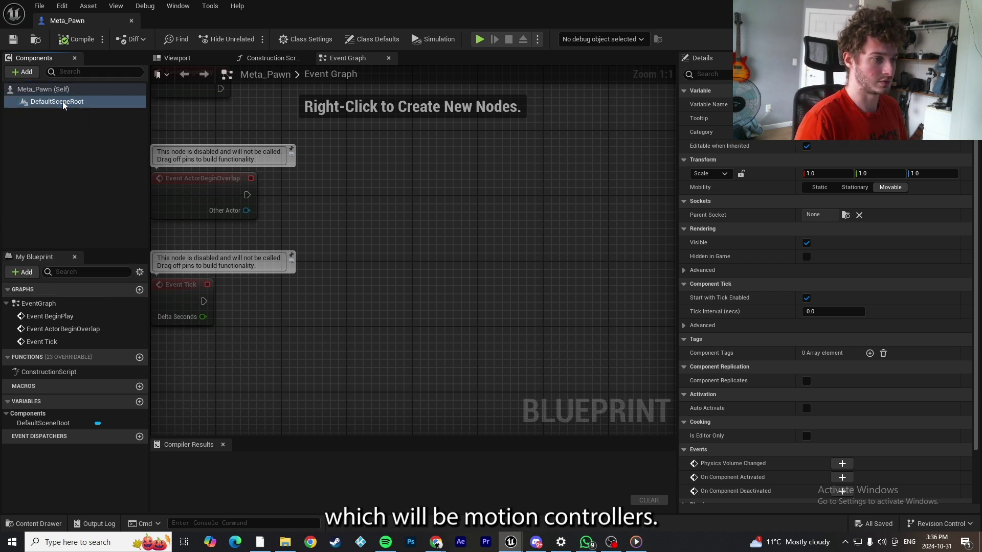
pyautogui.press('Return')
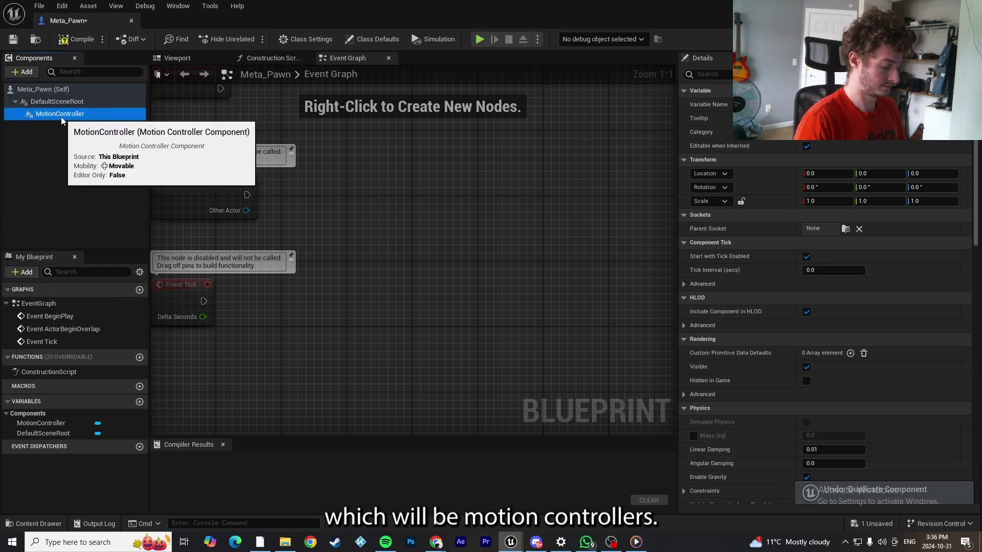
pyautogui.hotkey('ctrl', 'd')
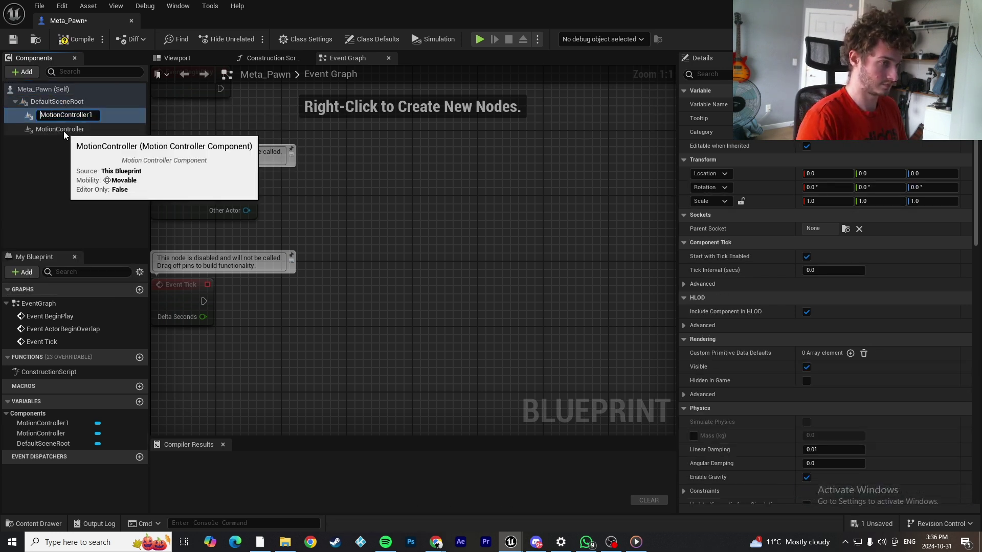
pyautogui.write('Left')
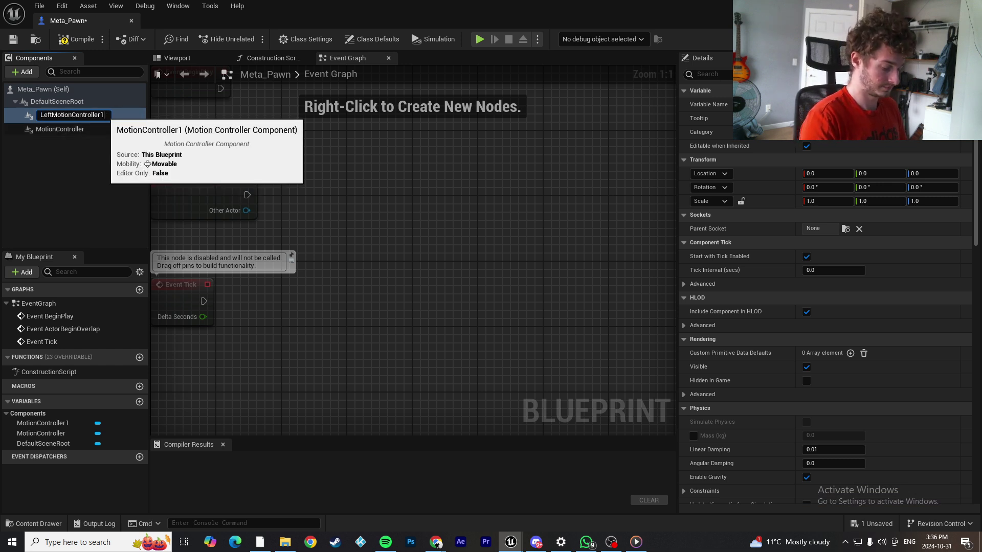
pyautogui.press('BackSpace')
# Rename the other motion controller to RightMotionController
pyautogui.click(73, 128)
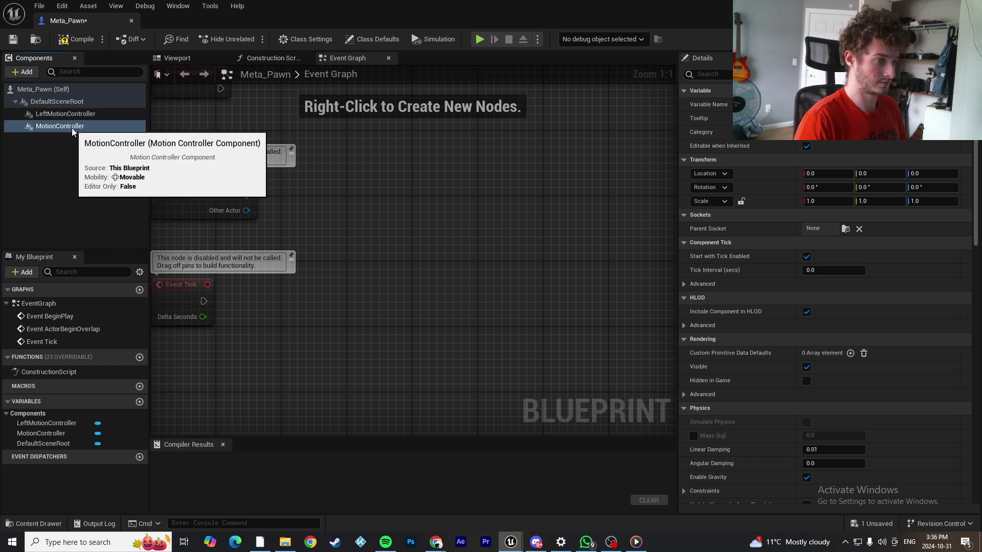
pyautogui.rightClick(73, 128)
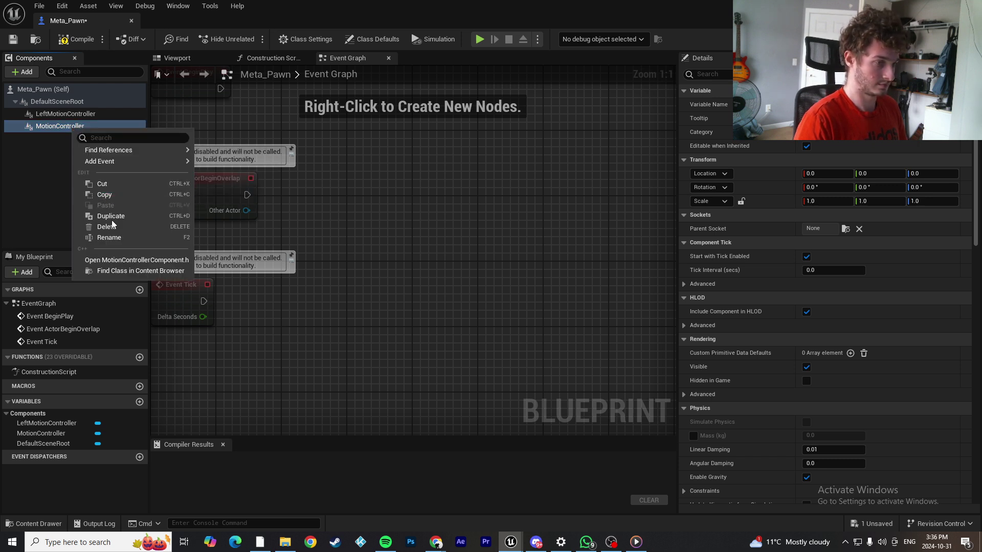
pyautogui.click(113, 235)
pyautogui.press('Home')
pyautogui.write('Right')
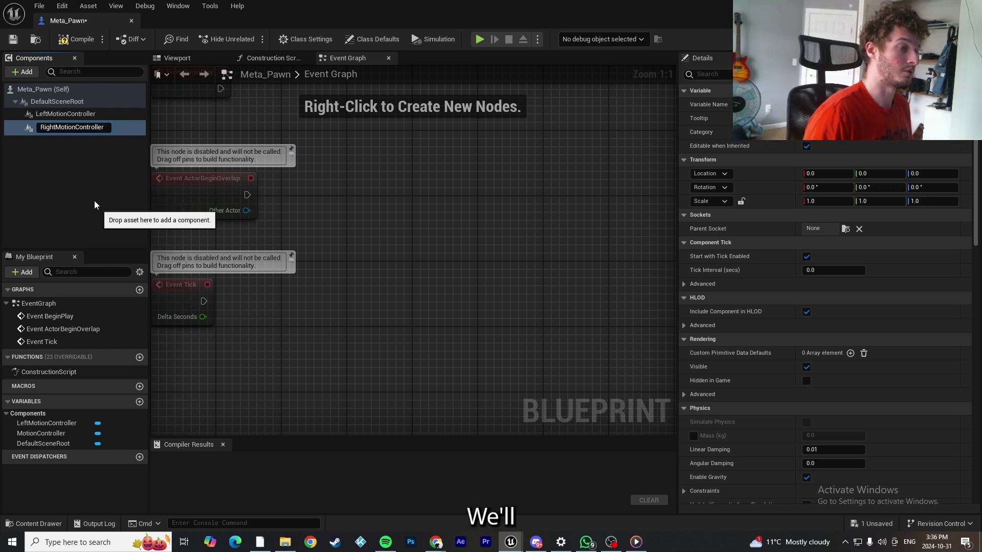
pyautogui.click(89, 170)
pyautogui.click(68, 116)
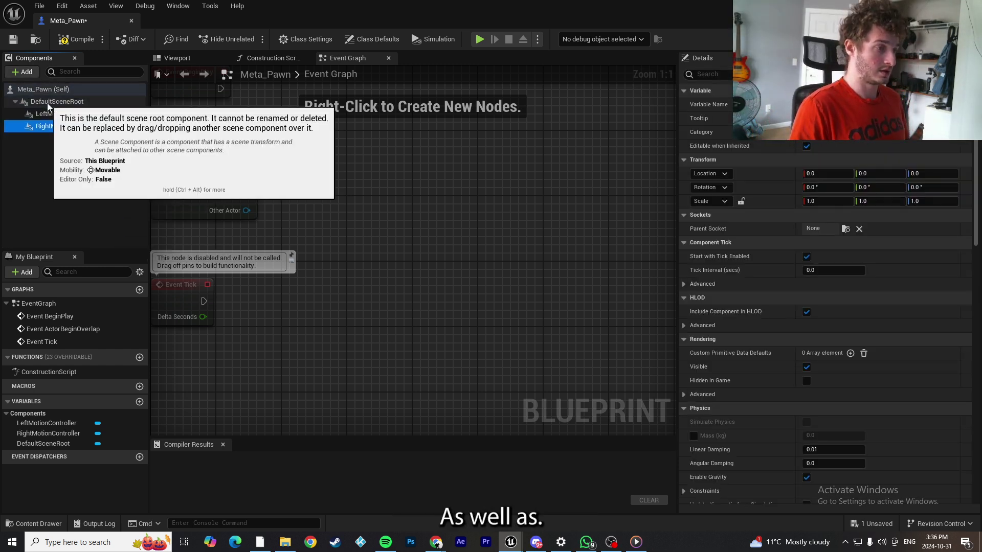
# Add a Camera component under DefaultSceneRoot named VRCamera
pyautogui.click(51, 101)
pyautogui.click(34, 74)
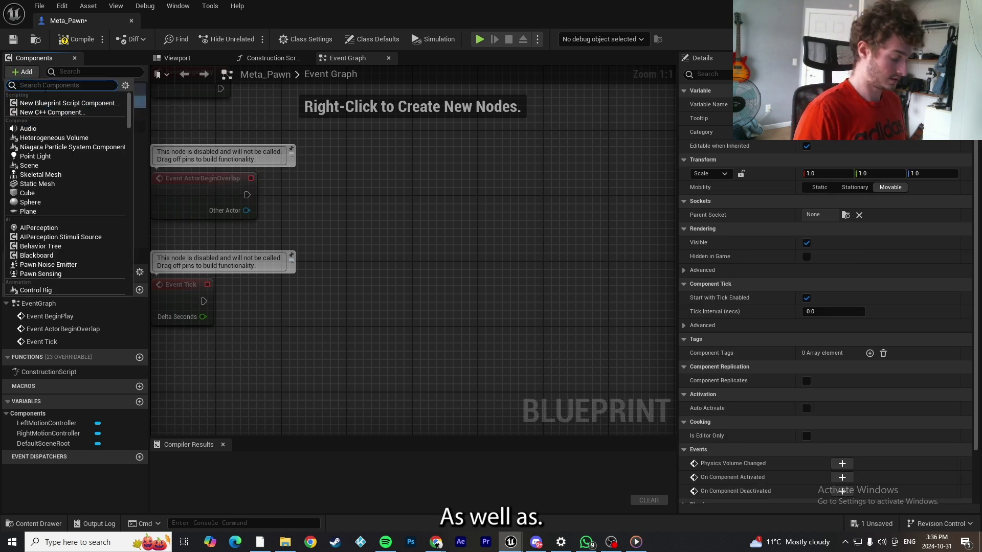
pyautogui.write('camer')
pyautogui.click(48, 105)
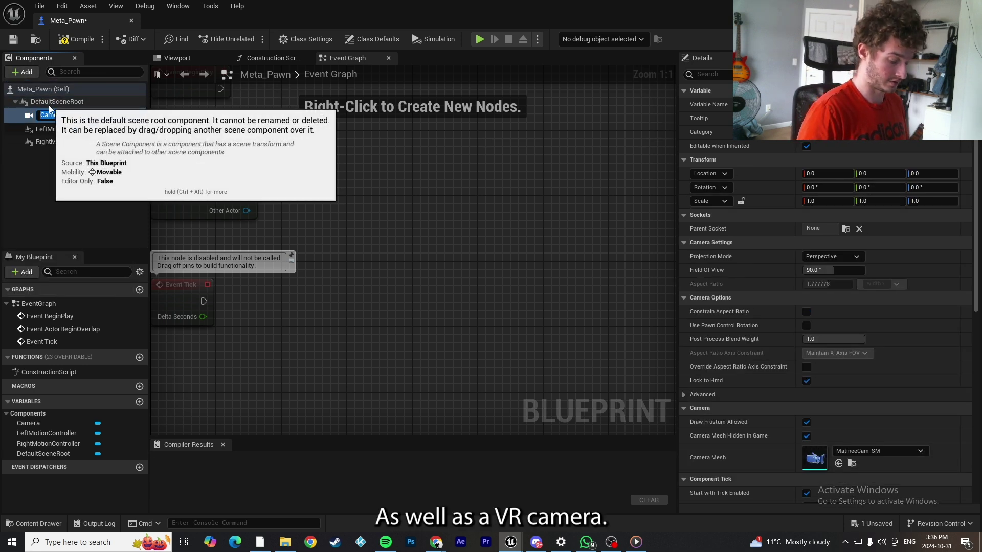
pyautogui.write('VRCamera')
pyautogui.click(66, 160)
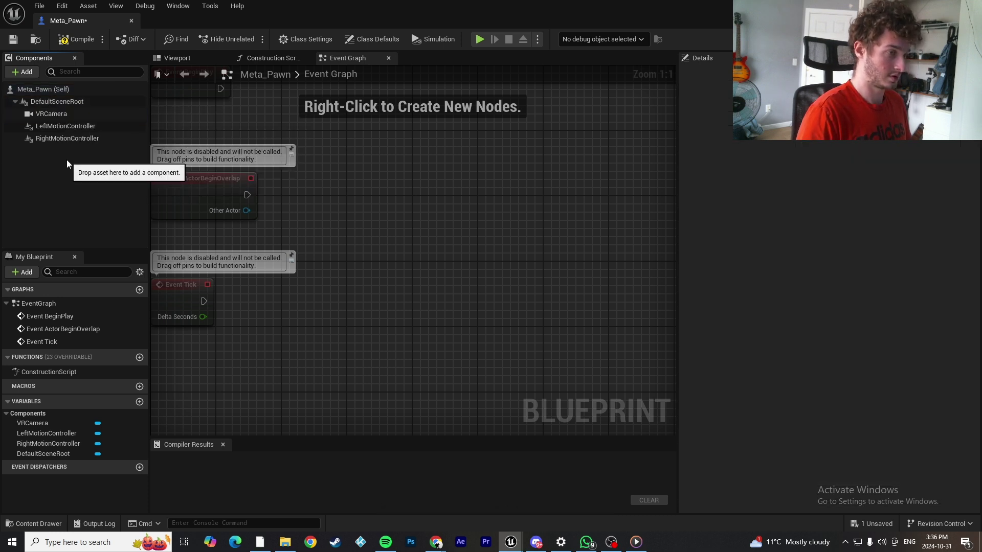
pyautogui.click(70, 125)
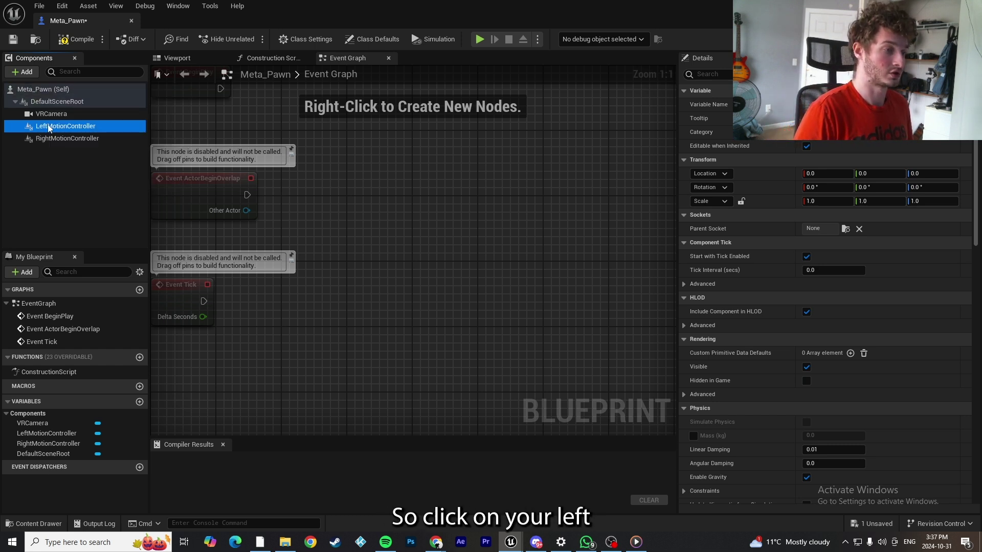
# Add the left ISDK hand rig and ISDK controller rig under LeftMotionController
pyautogui.click(26, 73)
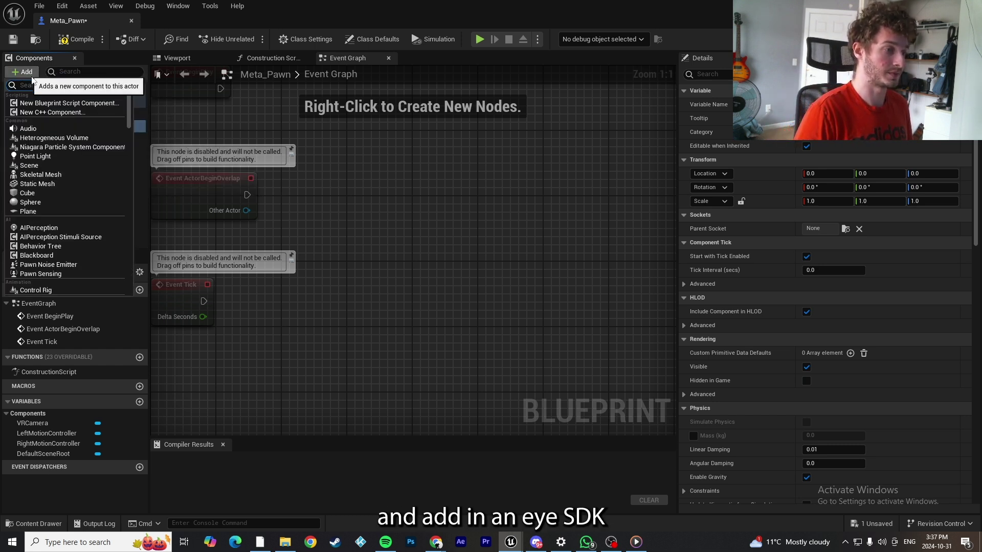
pyautogui.write('isdk')
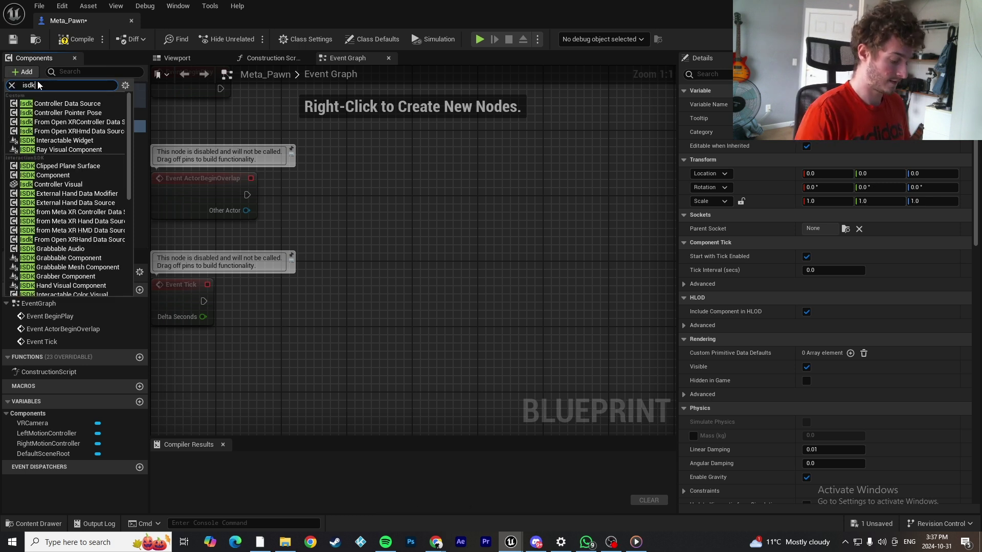
pyautogui.write('hand')
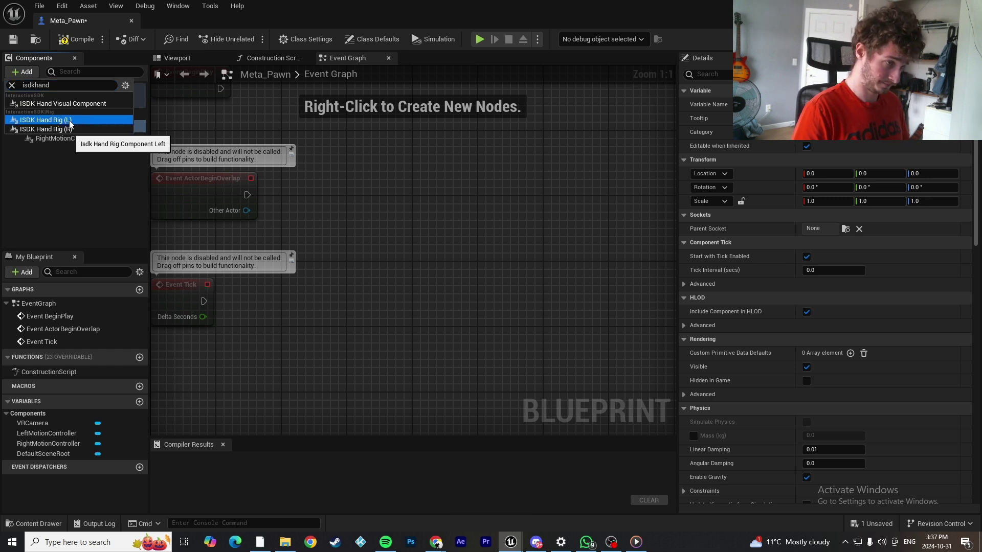
pyautogui.click(70, 123)
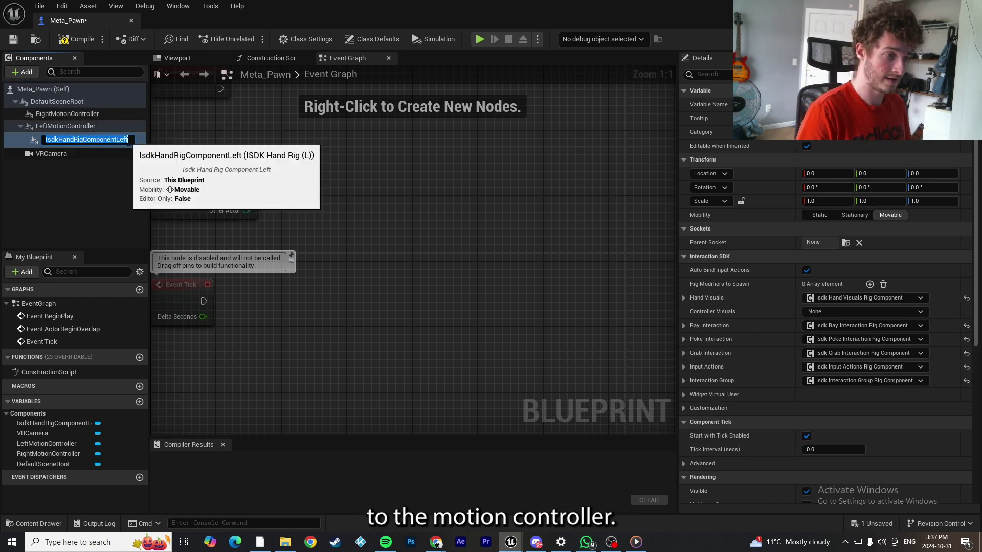
pyautogui.click(44, 128)
pyautogui.click(27, 72)
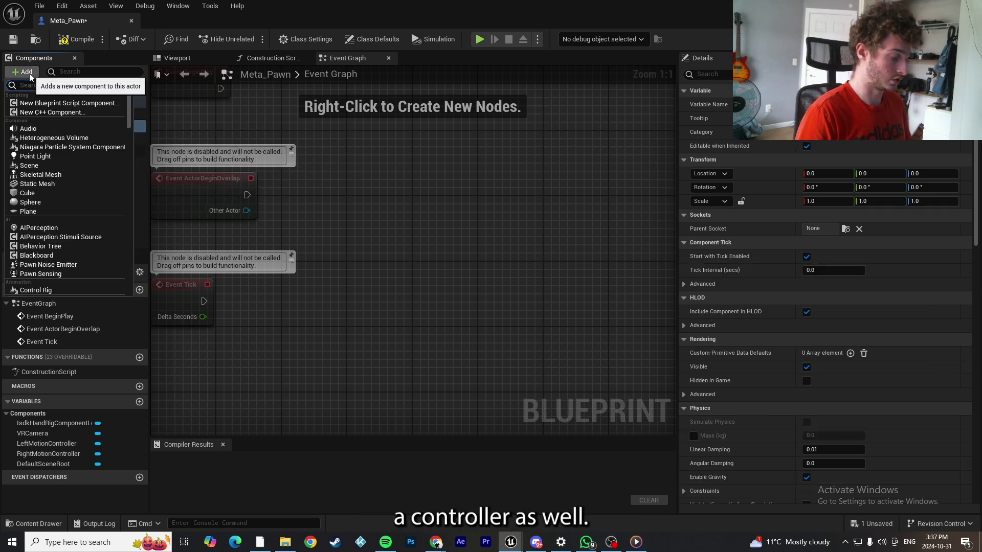
pyautogui.write('isdk')
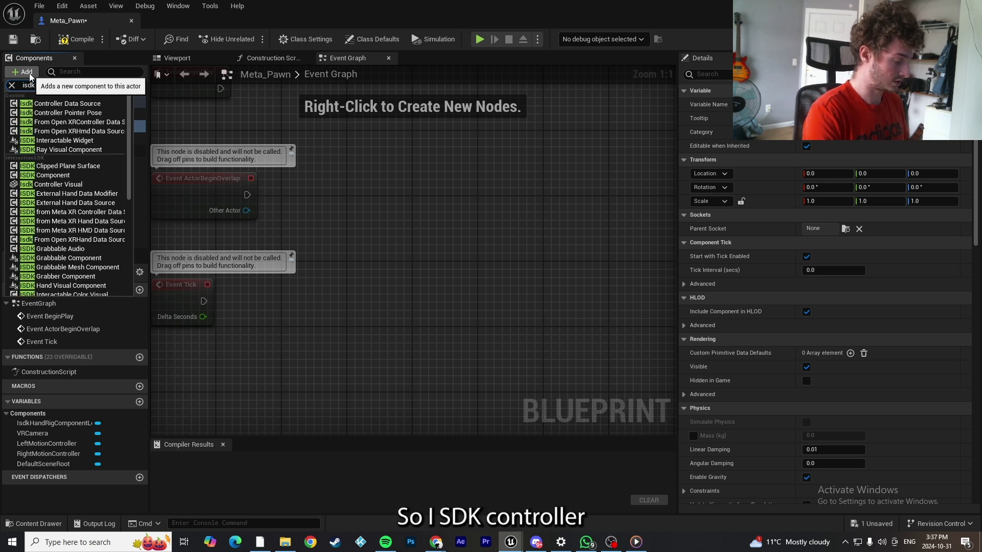
pyautogui.write(' control')
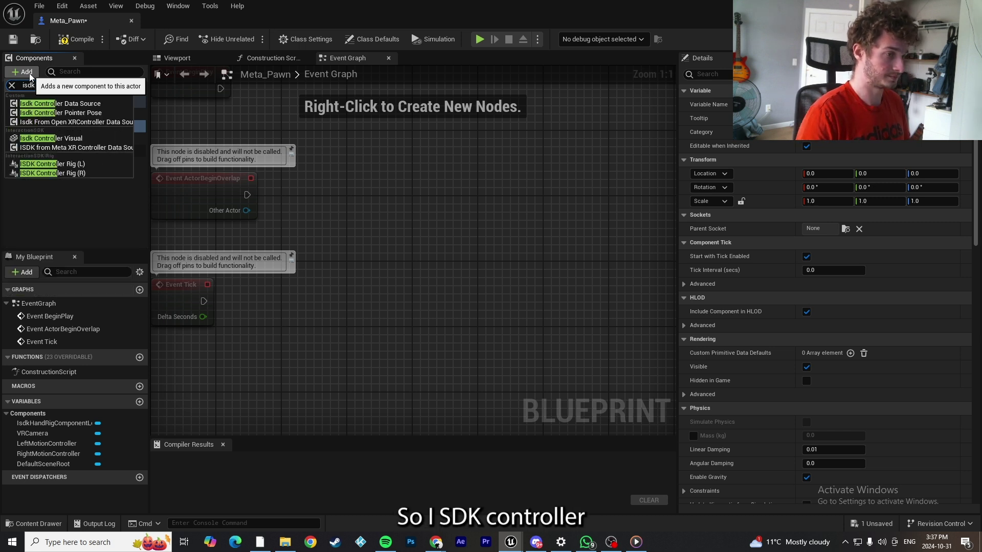
pyautogui.click(76, 163)
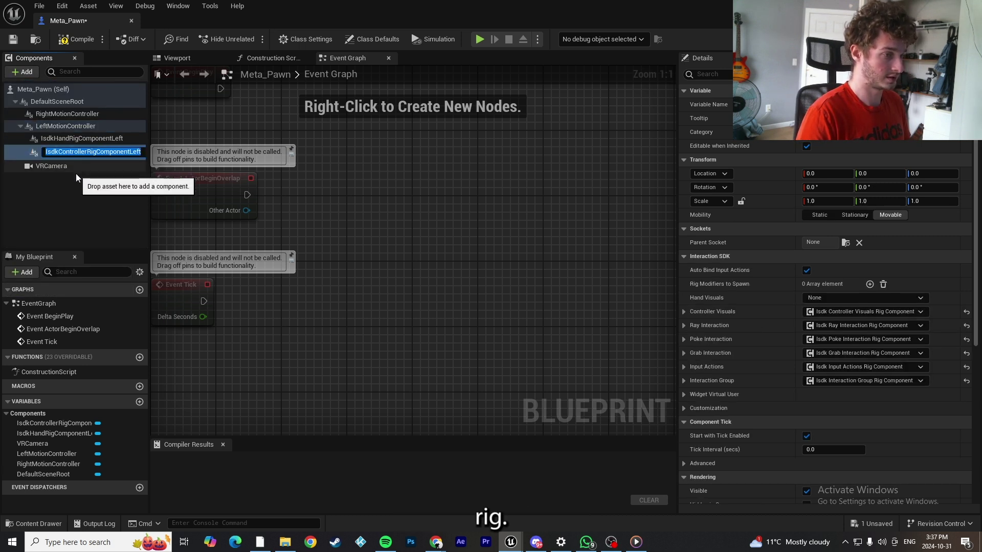
# Add the right ISDK hand rig and ISDK controller rig under RightMotionController
pyautogui.click(70, 114)
pyautogui.click(26, 73)
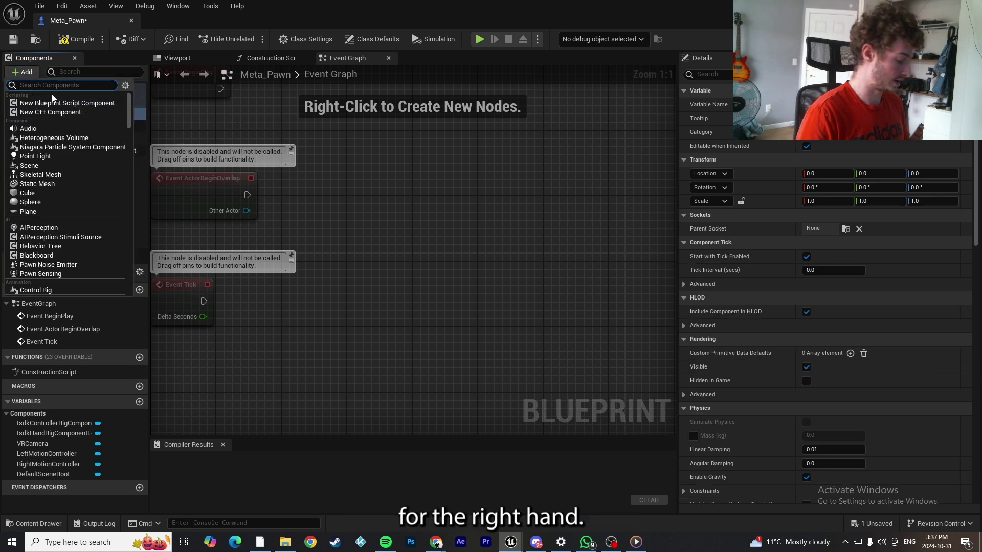
pyautogui.write('isdk')
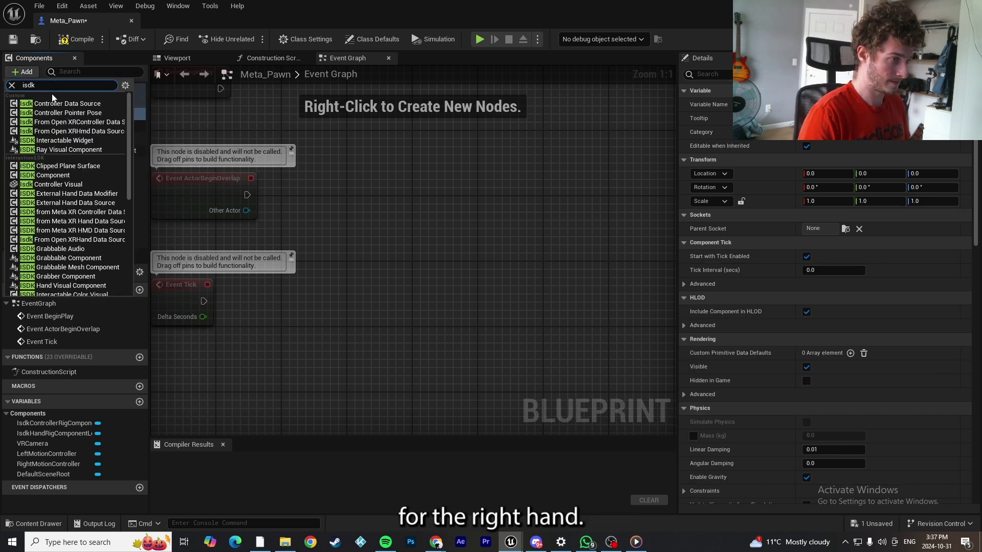
pyautogui.write(' hand')
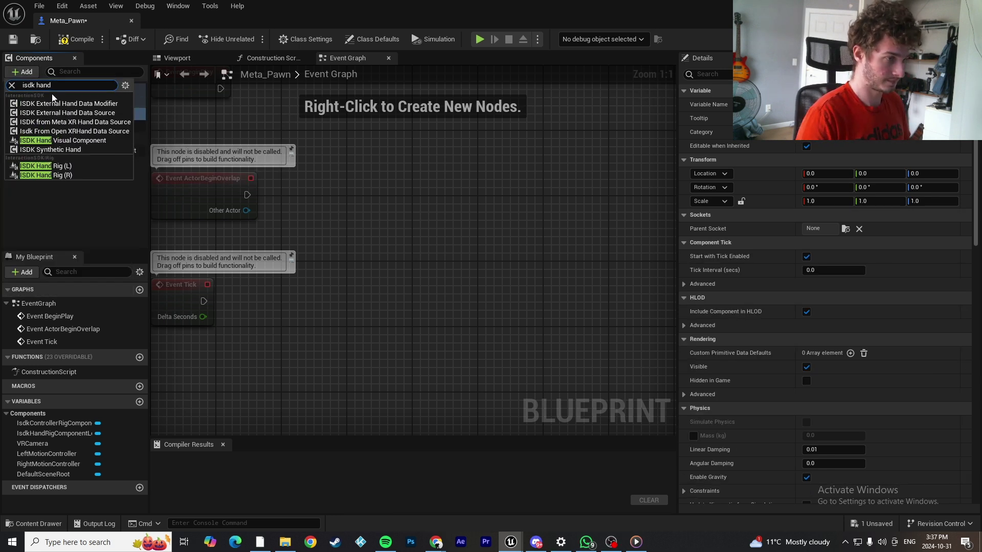
pyautogui.click(81, 176)
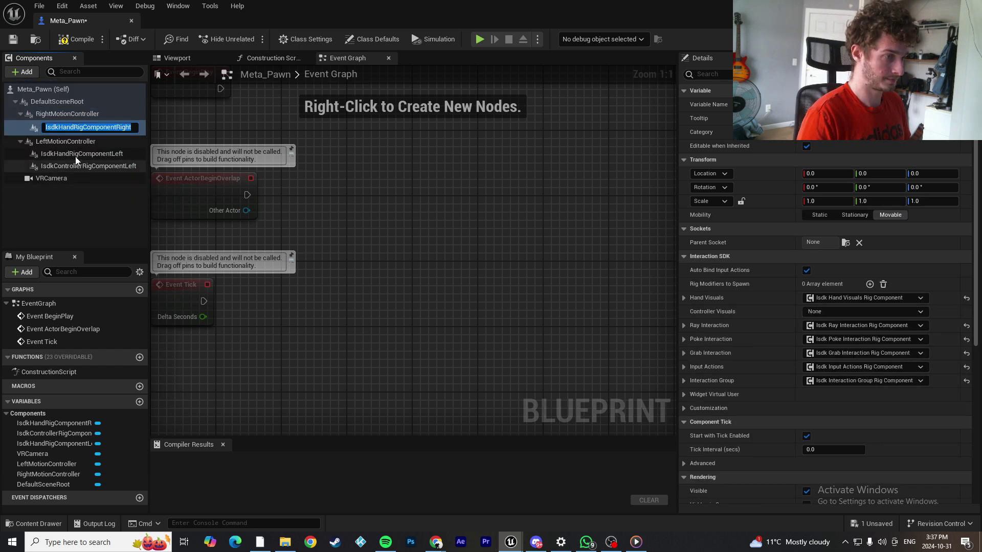
pyautogui.click(27, 73)
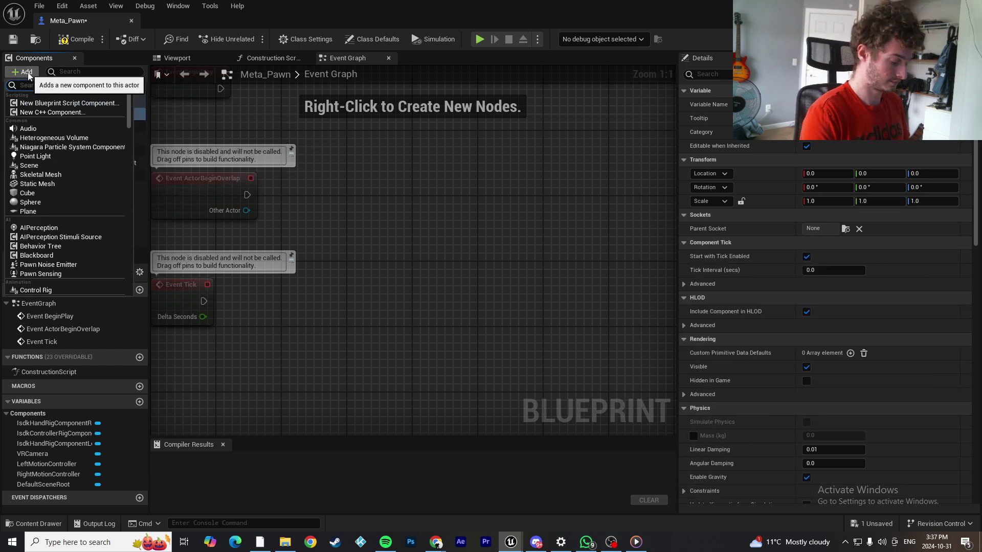
pyautogui.write('isdk')
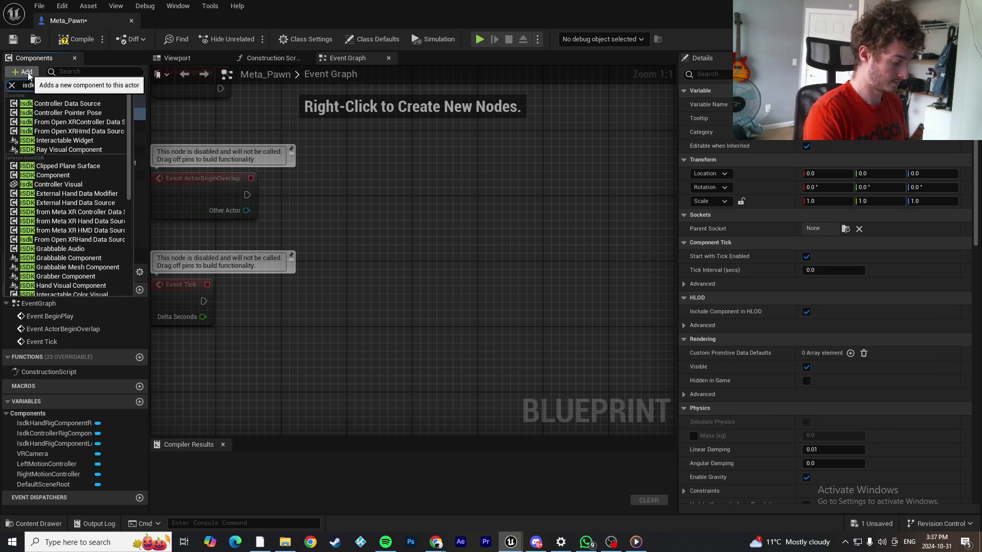
pyautogui.write(' control')
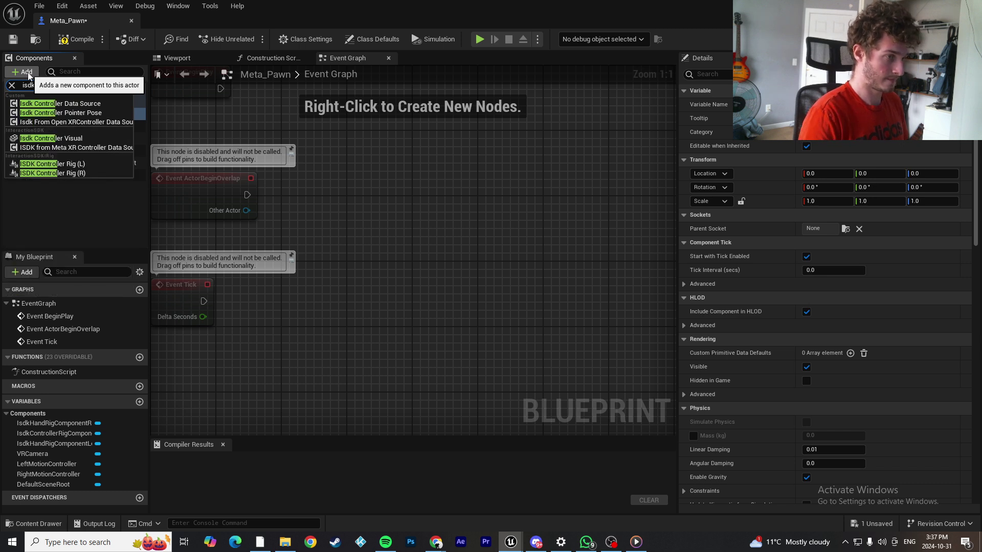
pyautogui.click(72, 174)
pyautogui.click(66, 115)
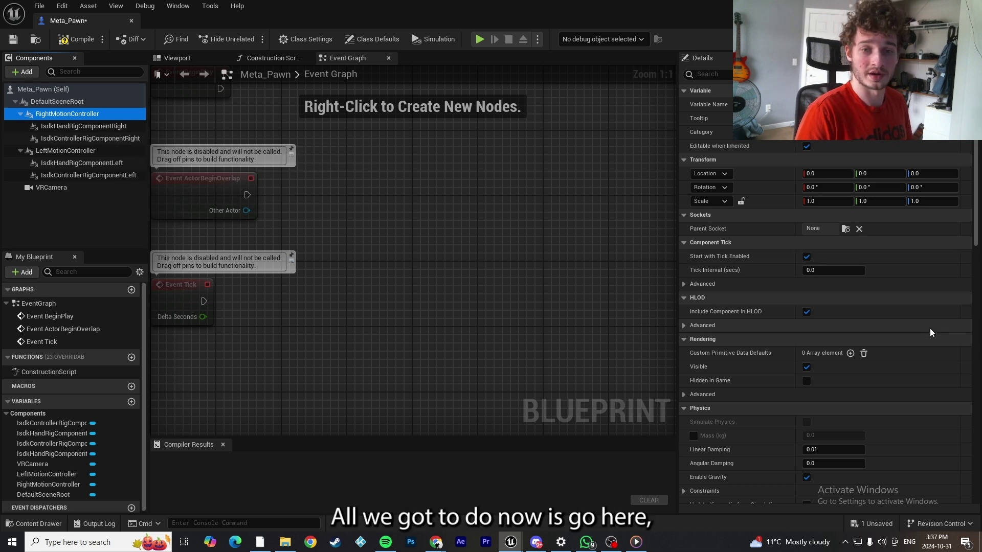
# Change RightMotionController's Motion Source to Right, then compile and save the Meta_Pawn Blueprint
pyautogui.scroll(-2, 929, 333)
pyautogui.scroll(-6, 930, 332)
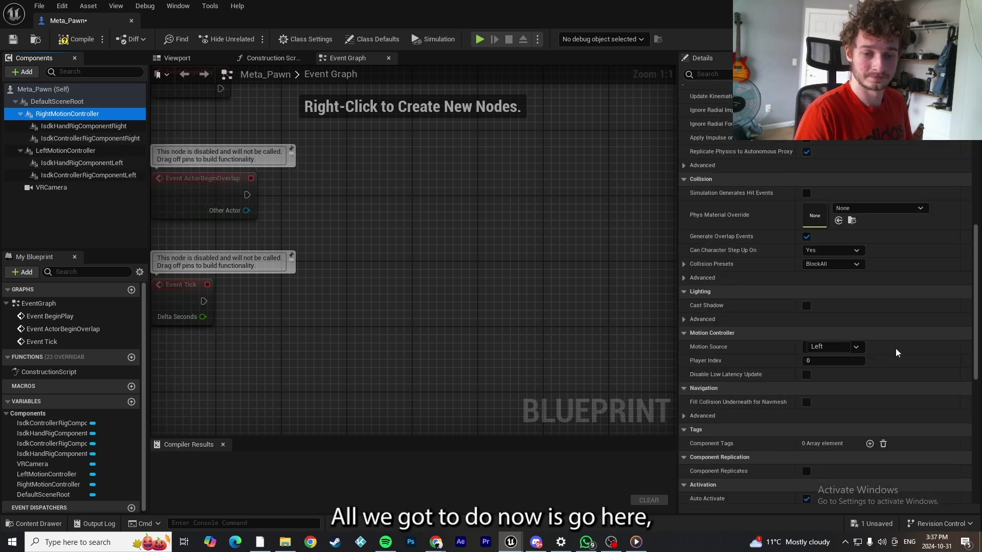
pyautogui.click(858, 348)
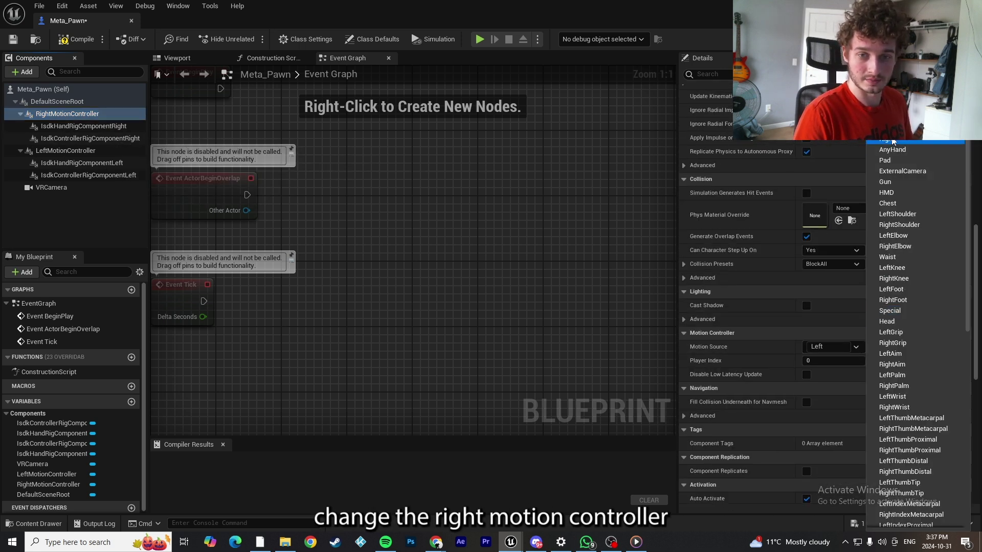
pyautogui.click(892, 141)
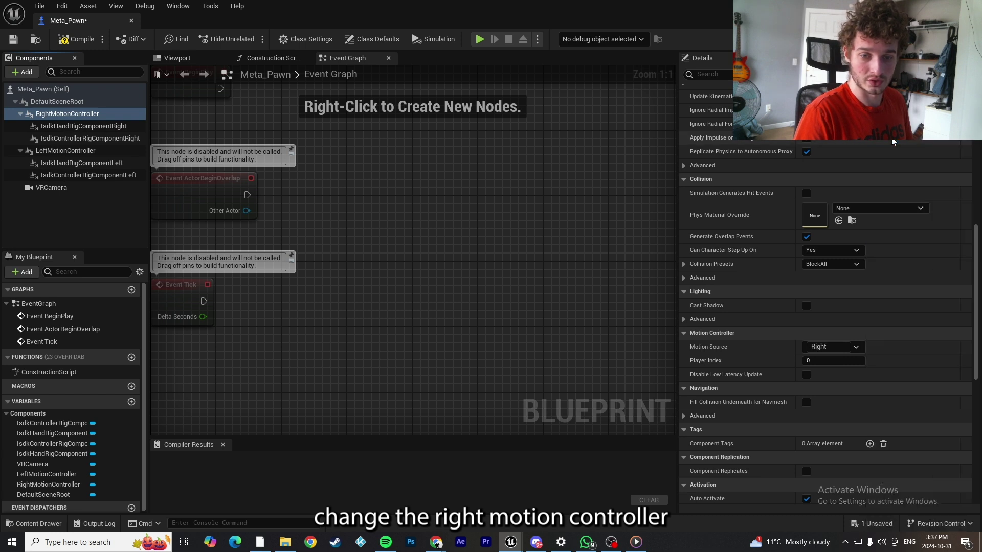
pyautogui.click(84, 204)
pyautogui.click(76, 39)
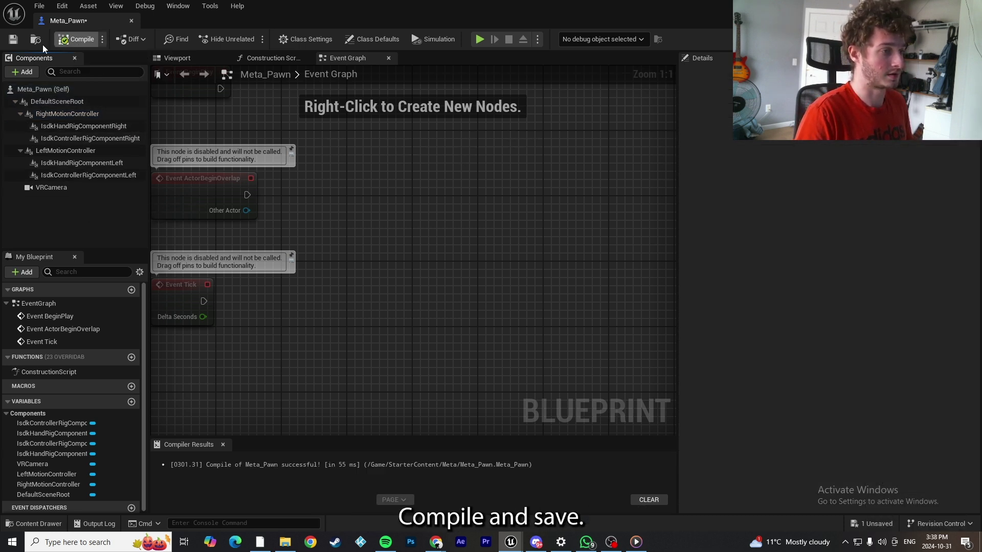
pyautogui.click(13, 39)
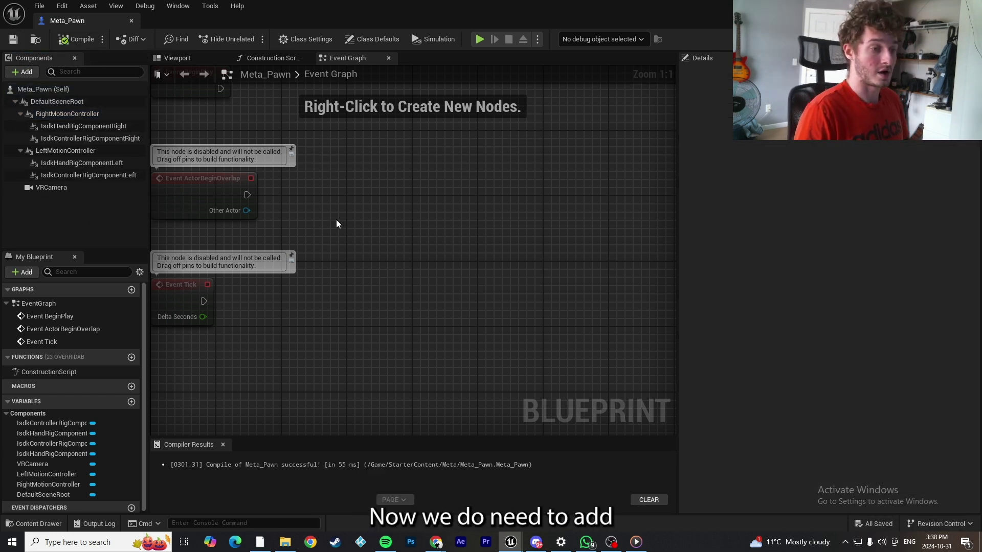
# Add a Set Tracking Origin node wired from Event BeginPlay
pyautogui.moveTo(337, 224); pyautogui.dragTo(424, 365, button='right')
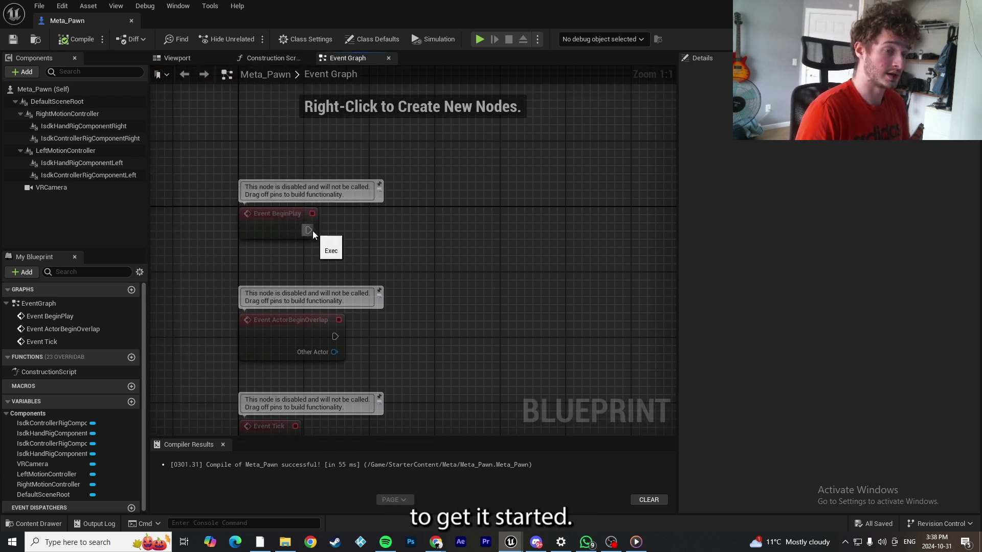
pyautogui.moveTo(356, 229); pyautogui.dragTo(450, 235)
pyautogui.write('set')
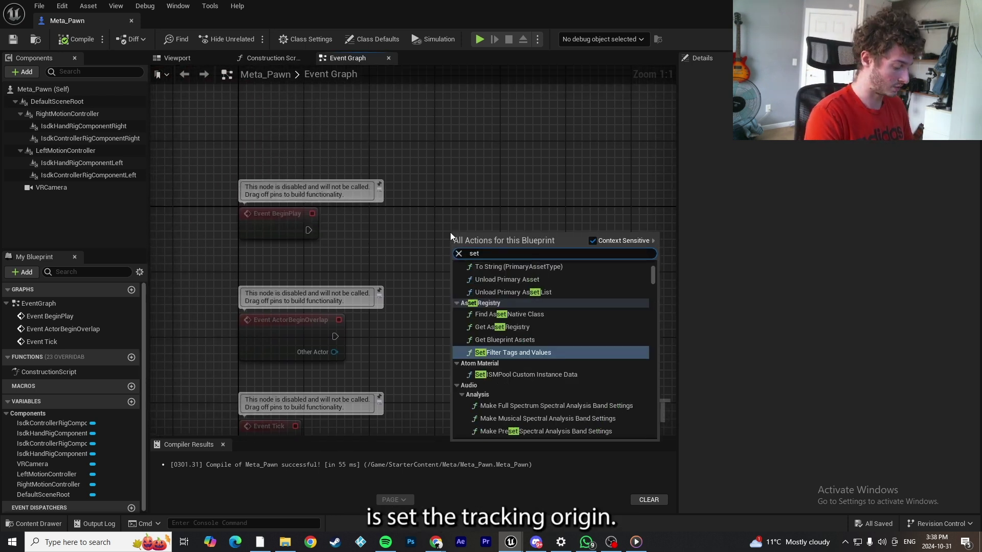
pyautogui.write(' trackin')
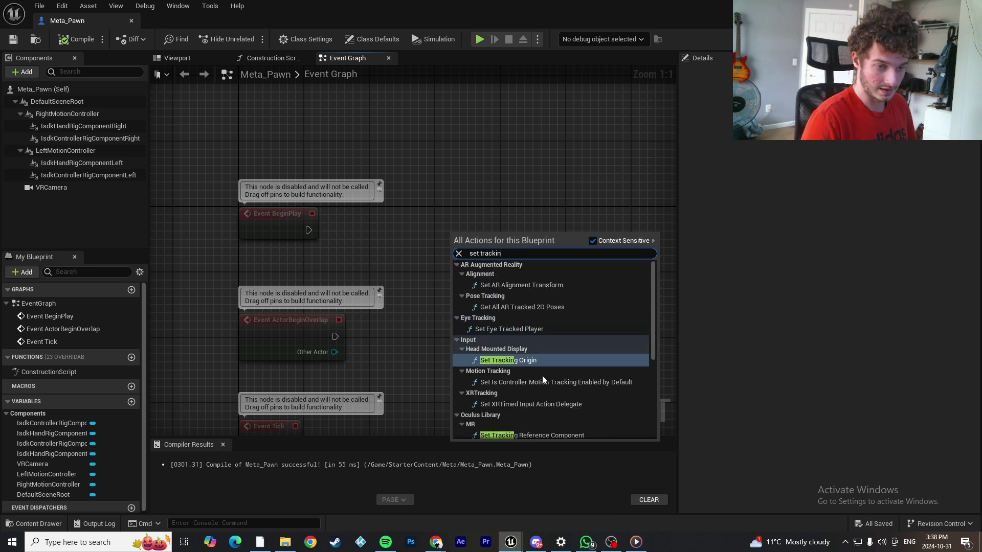
pyautogui.click(546, 363)
pyautogui.moveTo(508, 238); pyautogui.dragTo(497, 203)
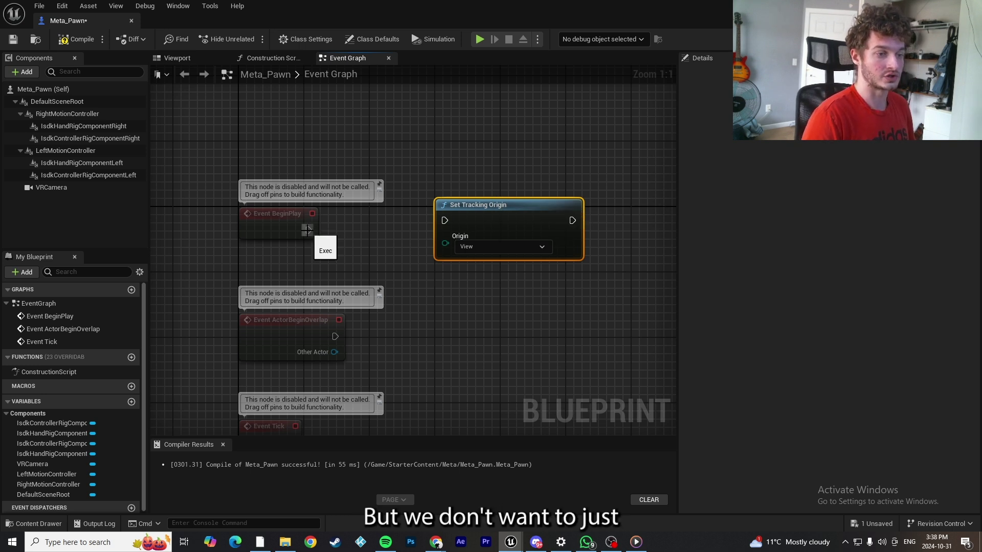
# Insert a Branch after Event BeginPlay, its True output feeding Set Tracking Origin
pyautogui.moveTo(307, 230); pyautogui.dragTo(358, 225)
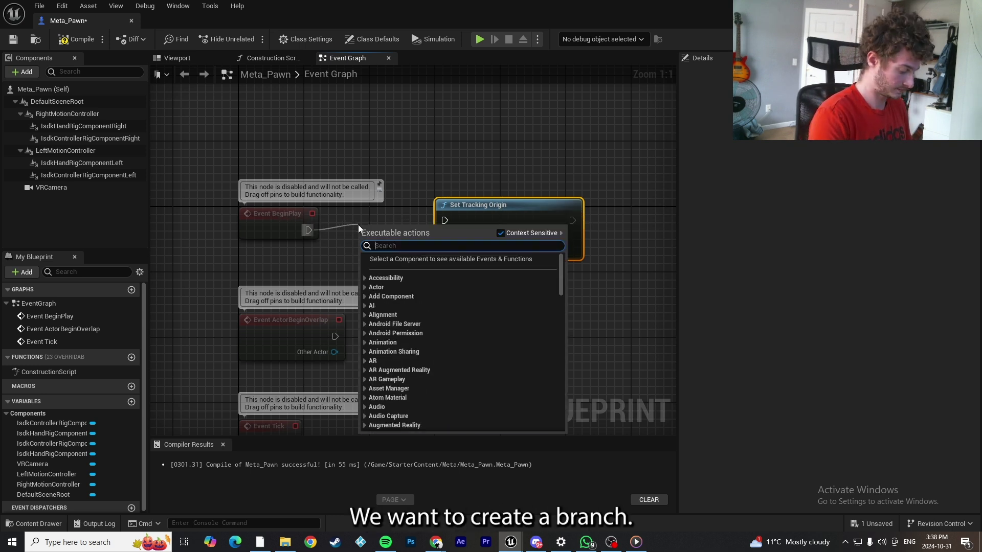
pyautogui.write('branch')
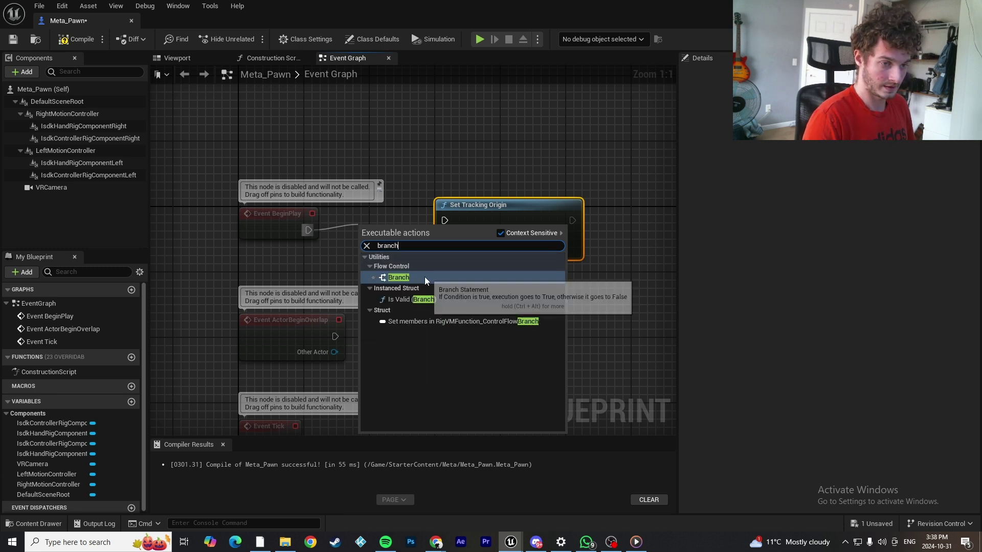
pyautogui.click(424, 277)
pyautogui.moveTo(469, 207); pyautogui.dragTo(535, 216)
pyautogui.moveTo(444, 245); pyautogui.dragTo(509, 230)
# Drive the Branch condition with Is Head Mounted Display Enabled and tidy the node layout
pyautogui.moveTo(412, 235); pyautogui.dragTo(420, 211)
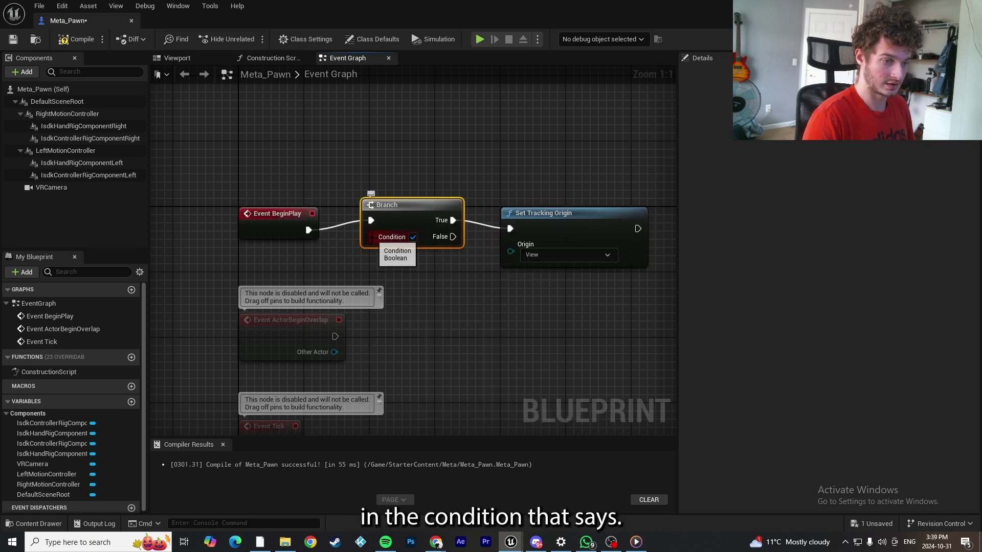
pyautogui.moveTo(372, 236); pyautogui.dragTo(329, 258)
pyautogui.write('is h')
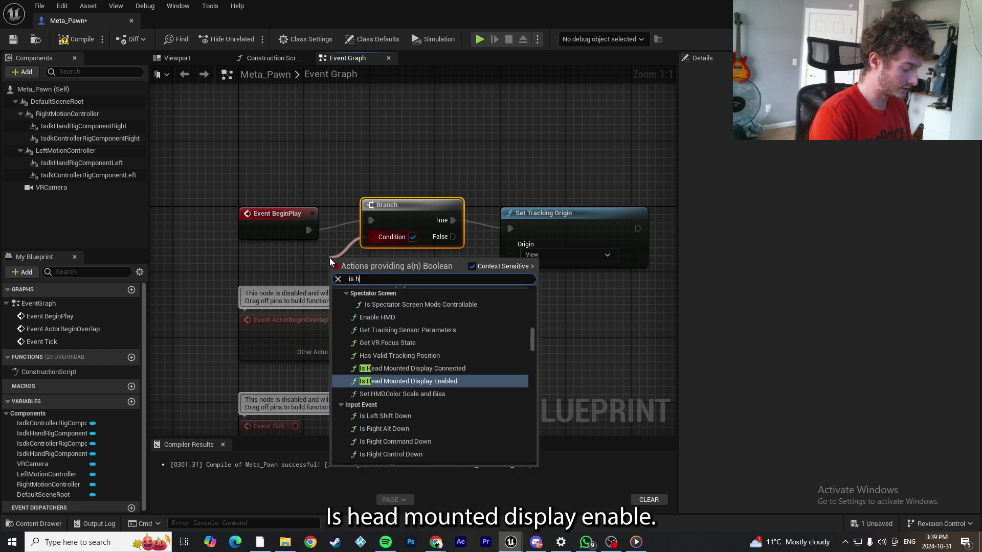
pyautogui.write('ead mount')
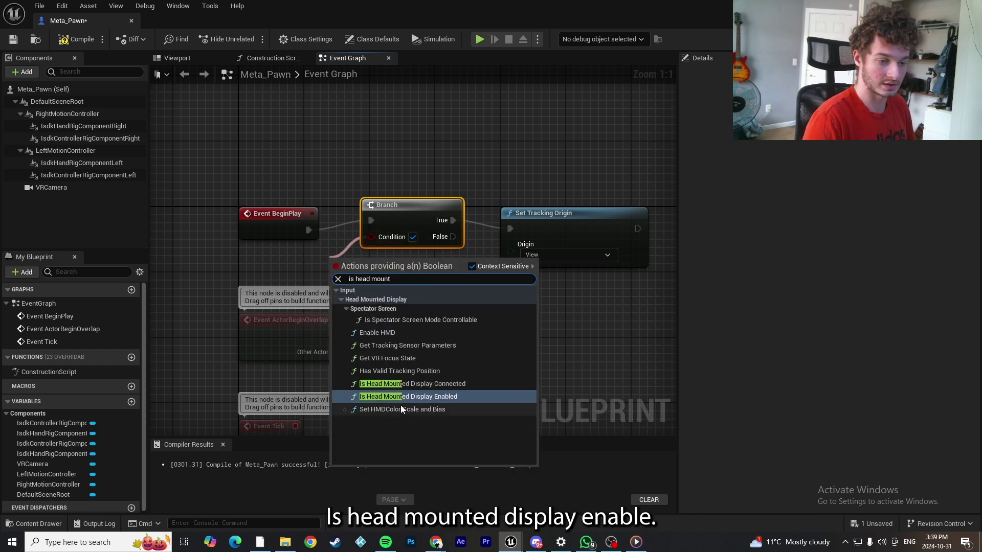
pyautogui.click(421, 396)
pyautogui.moveTo(379, 261); pyautogui.dragTo(254, 261)
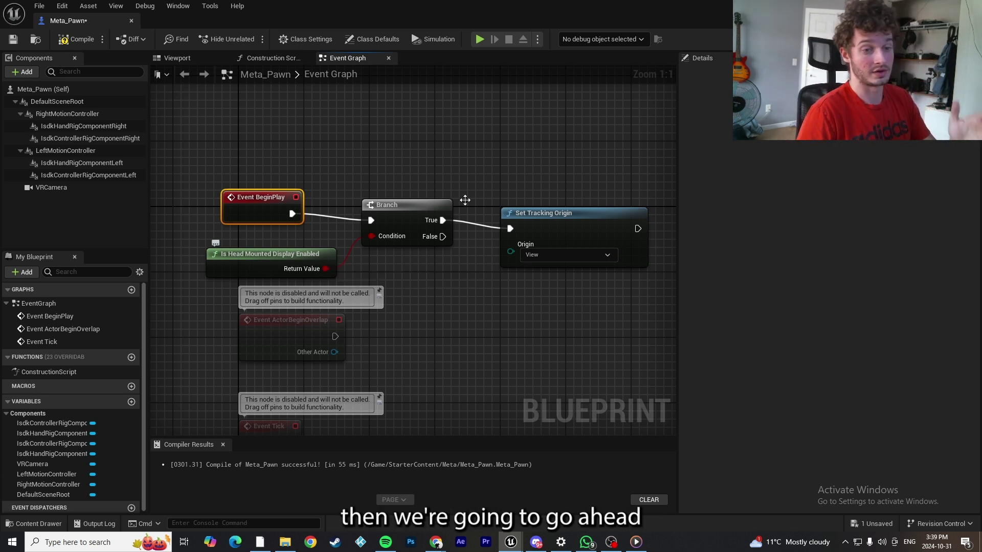
pyautogui.moveTo(536, 215); pyautogui.dragTo(536, 199)
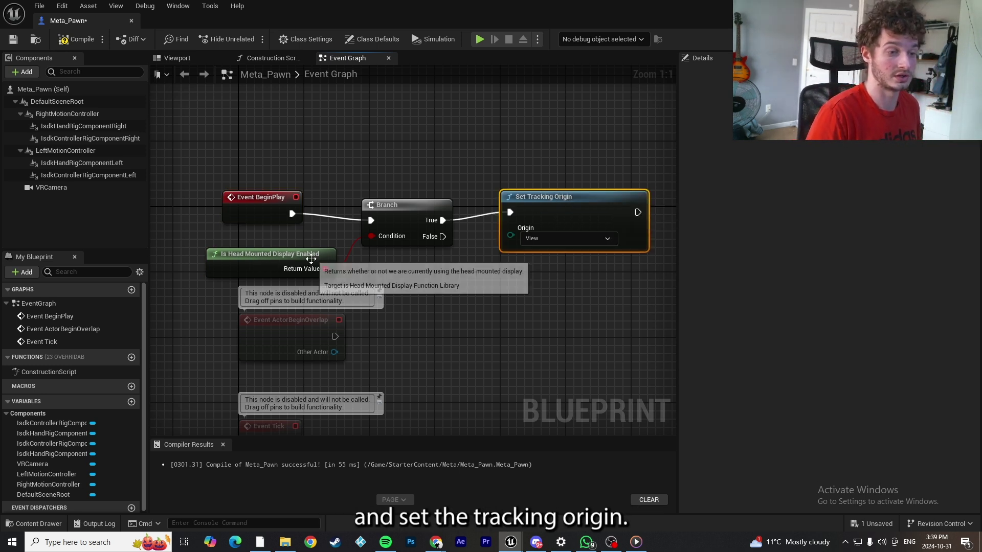
# Set the Set Tracking Origin node's Origin to Local Floor
pyautogui.moveTo(523, 240); pyautogui.dragTo(452, 243, button='right')
pyautogui.click(452, 243)
pyautogui.click(459, 256)
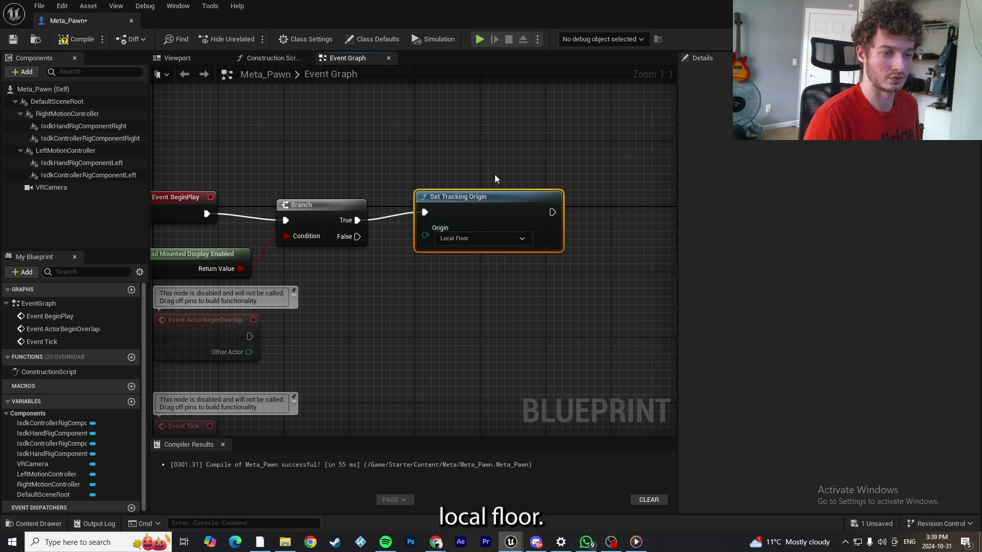
pyautogui.moveTo(493, 174); pyautogui.dragTo(236, 172, button='right')
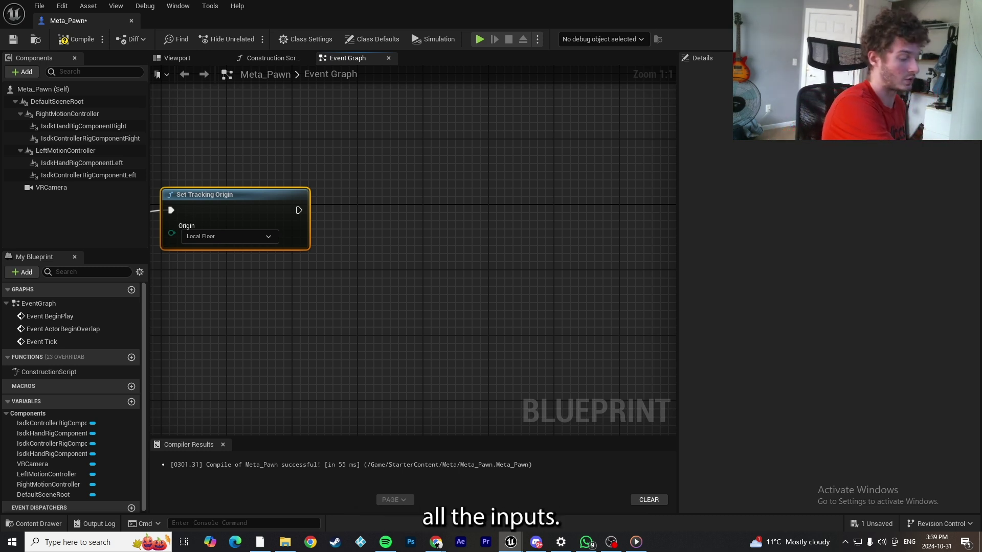
# Add Get Player Controller feeding a GetEnhancedInputLocalPlayerSubsystem node
pyautogui.rightClick(373, 268)
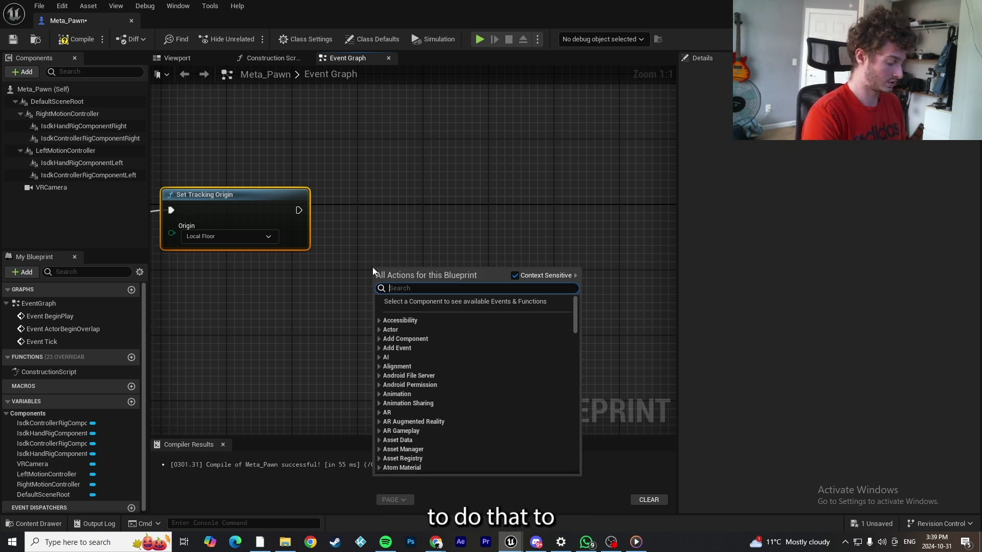
pyautogui.write('get pla')
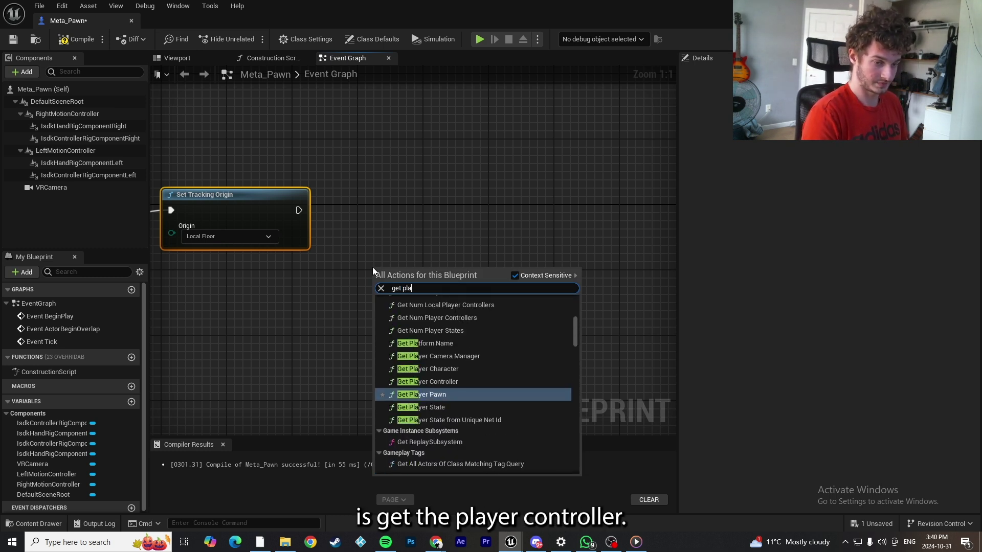
pyautogui.click(434, 382)
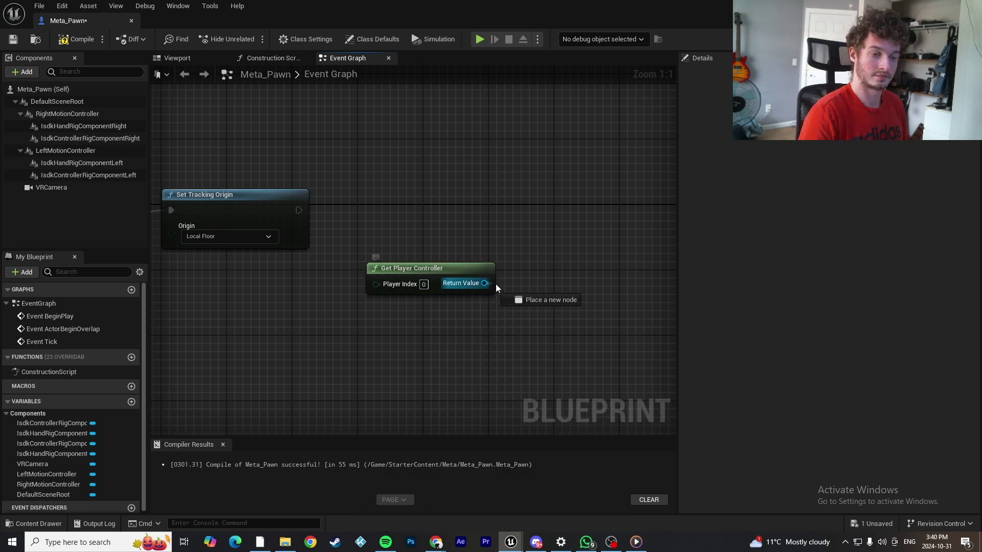
pyautogui.moveTo(517, 274); pyautogui.dragTo(517, 274)
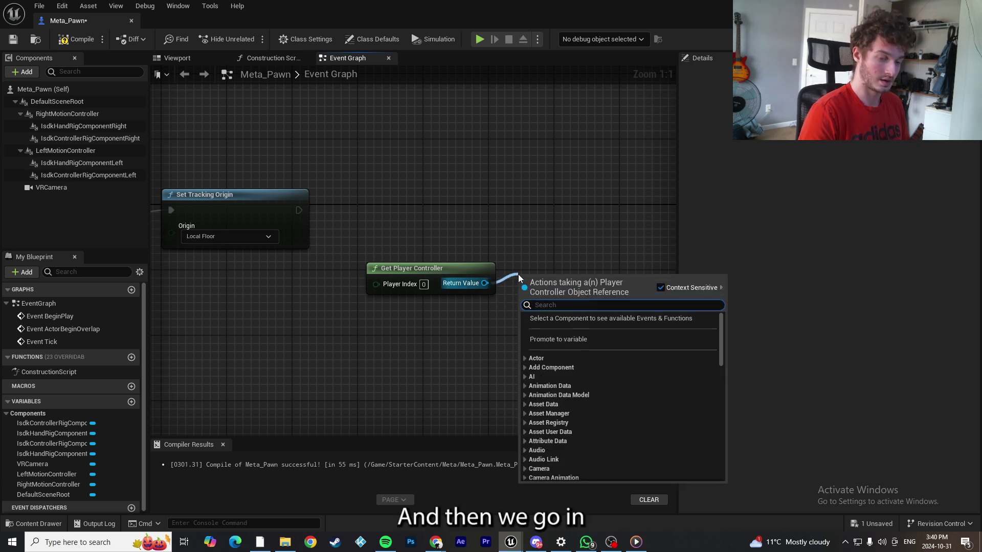
pyautogui.write('enhanced')
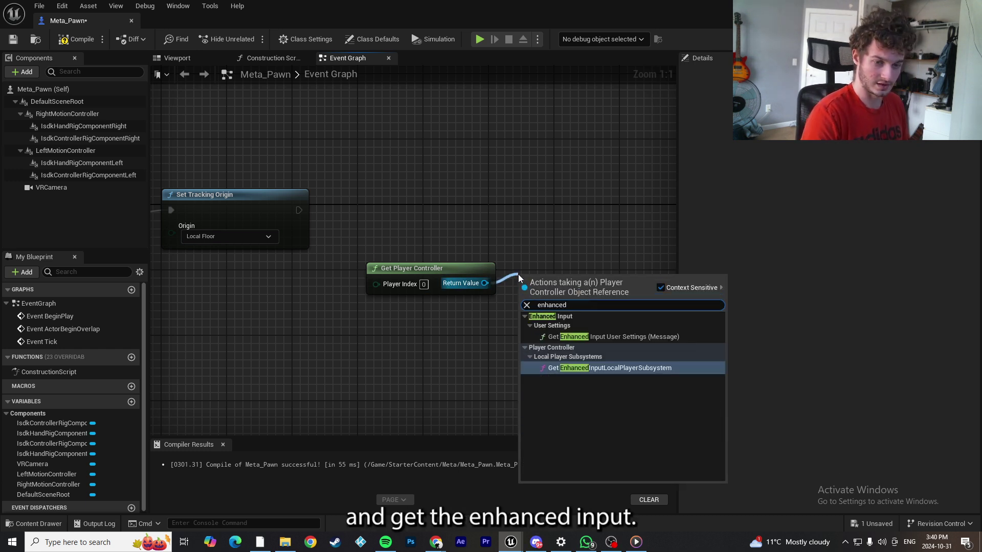
pyautogui.click(644, 369)
pyautogui.moveTo(601, 256); pyautogui.dragTo(462, 242, button='right')
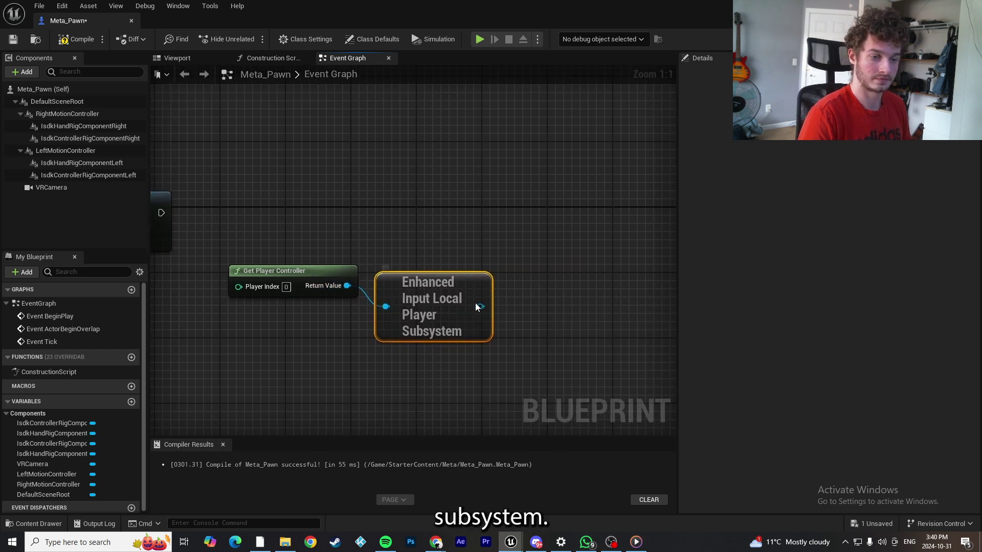
# Add an Add Mapping Context node after Set Tracking Origin using IMC_IsdkHandSelect
pyautogui.moveTo(480, 306); pyautogui.dragTo(559, 230)
pyautogui.write('add')
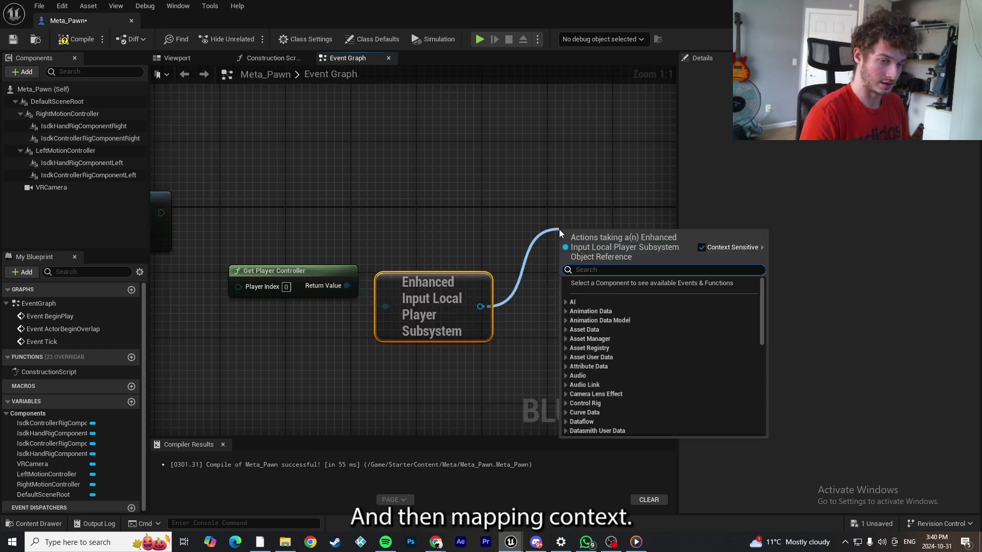
pyautogui.write(' mapp')
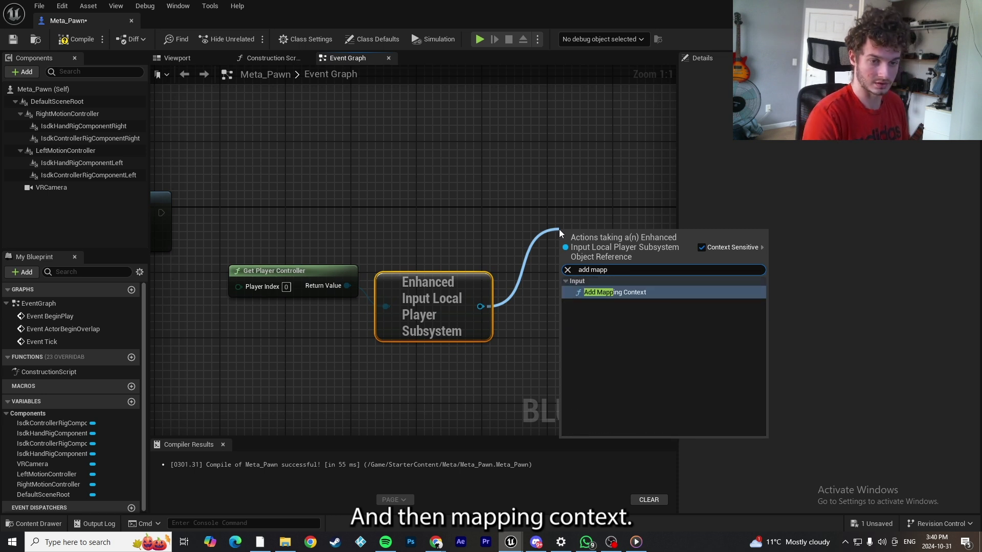
pyautogui.click(628, 293)
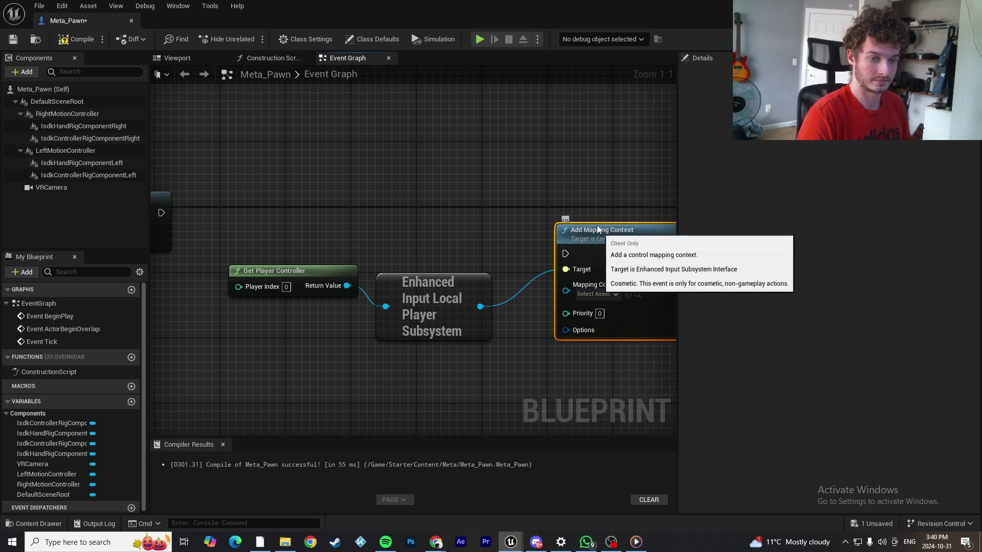
pyautogui.moveTo(160, 213); pyautogui.dragTo(565, 236)
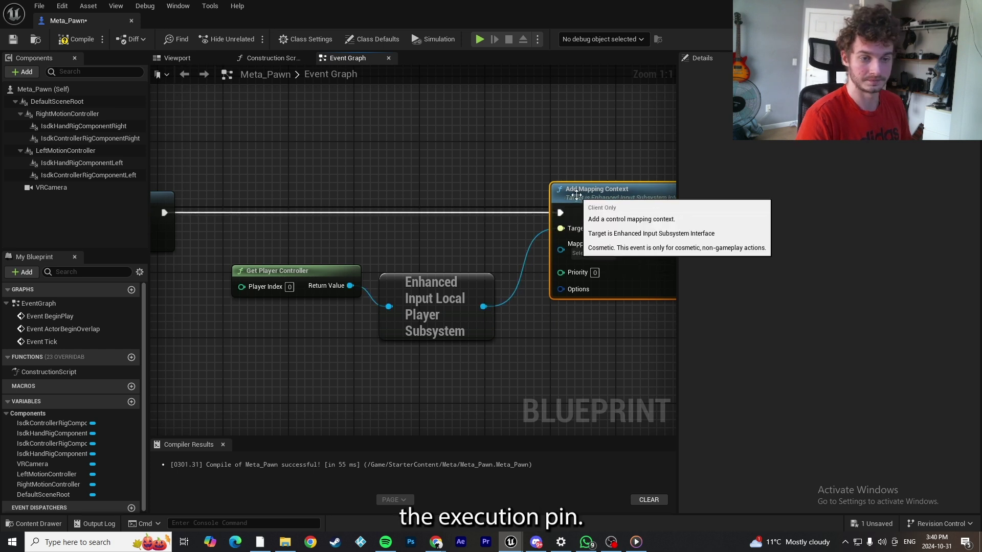
pyautogui.moveTo(573, 202); pyautogui.dragTo(436, 171, button='right')
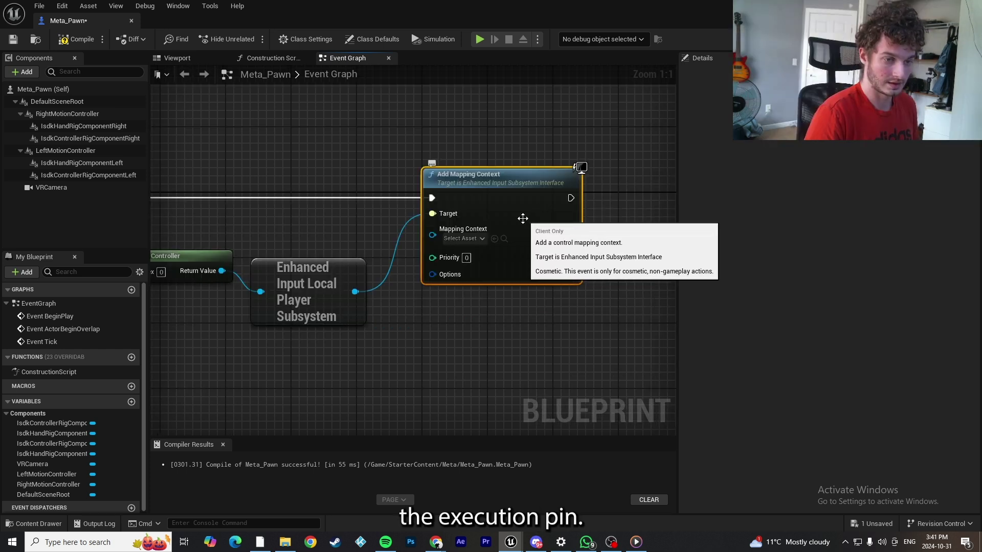
pyautogui.click(479, 238)
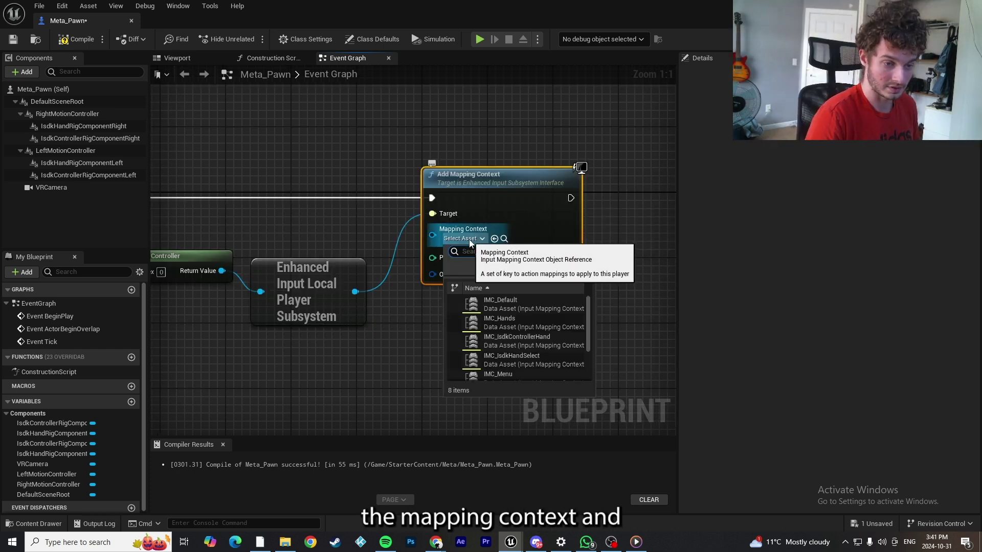
pyautogui.click(524, 357)
# Duplicate the mapping node, chain the copy after it, and set IMC_IsdkControllerHand
pyautogui.moveTo(510, 195); pyautogui.dragTo(390, 185, button='right')
pyautogui.hotkey('ctrl', 'w')
pyautogui.moveTo(443, 185); pyautogui.dragTo(542, 162)
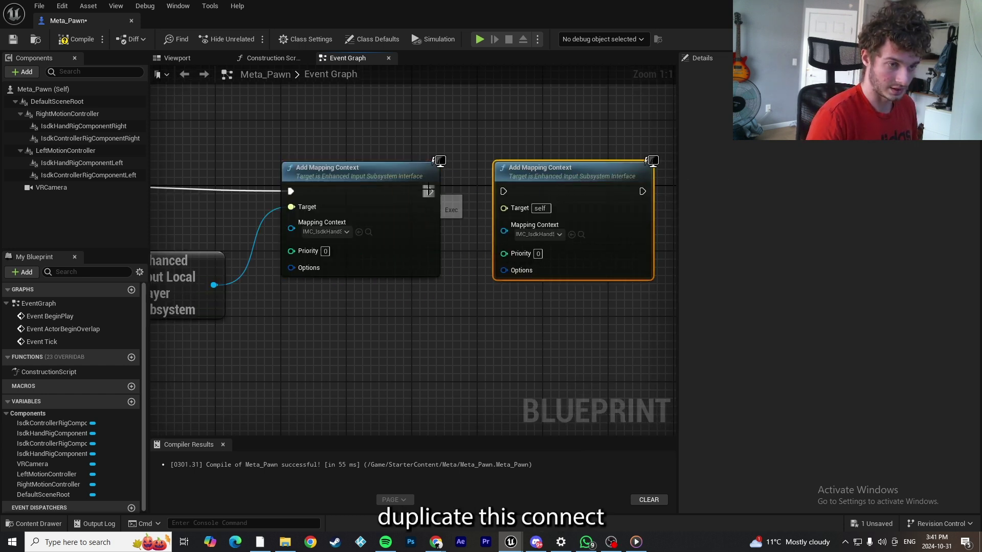
pyautogui.moveTo(429, 191); pyautogui.dragTo(510, 192)
pyautogui.click(538, 235)
pyautogui.scroll(-1, 602, 346)
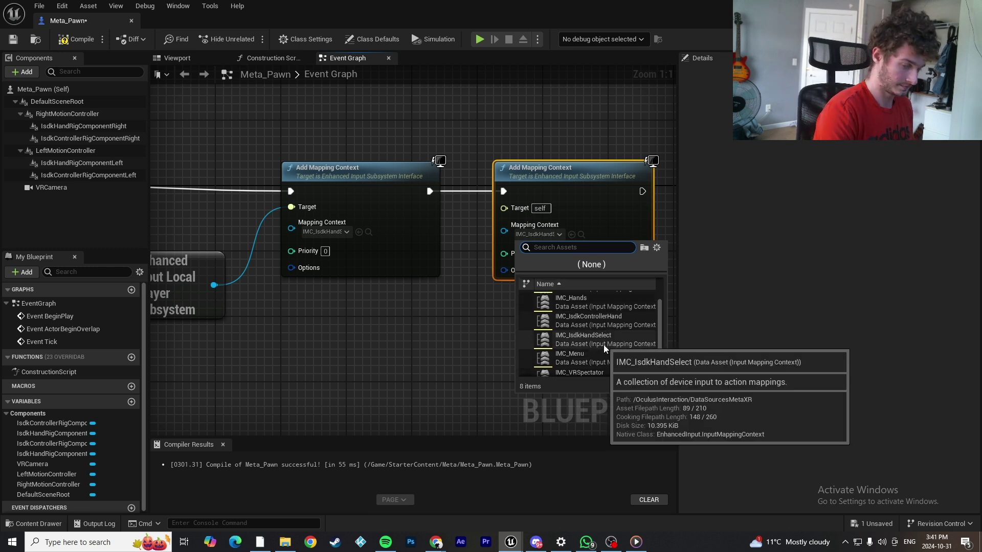
pyautogui.write('isdk')
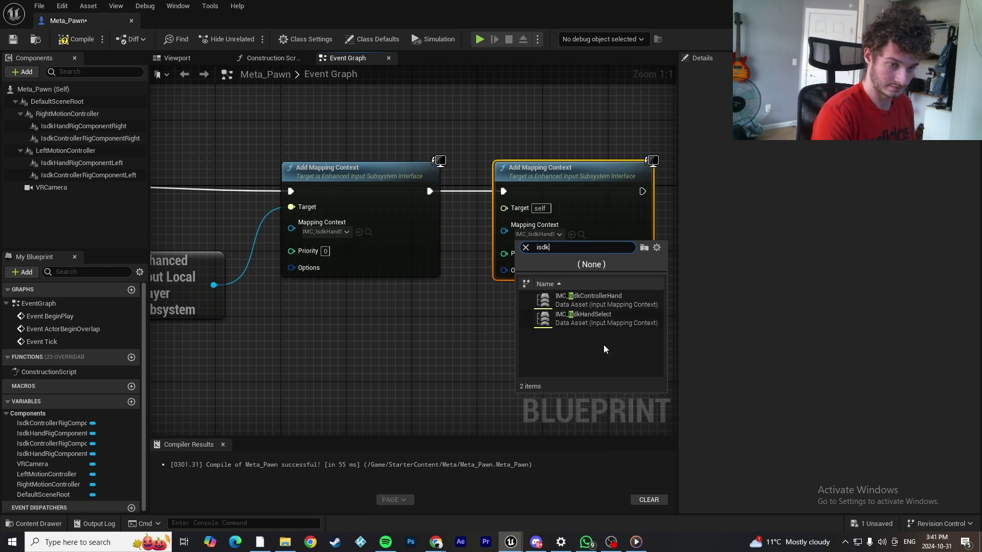
pyautogui.click(603, 303)
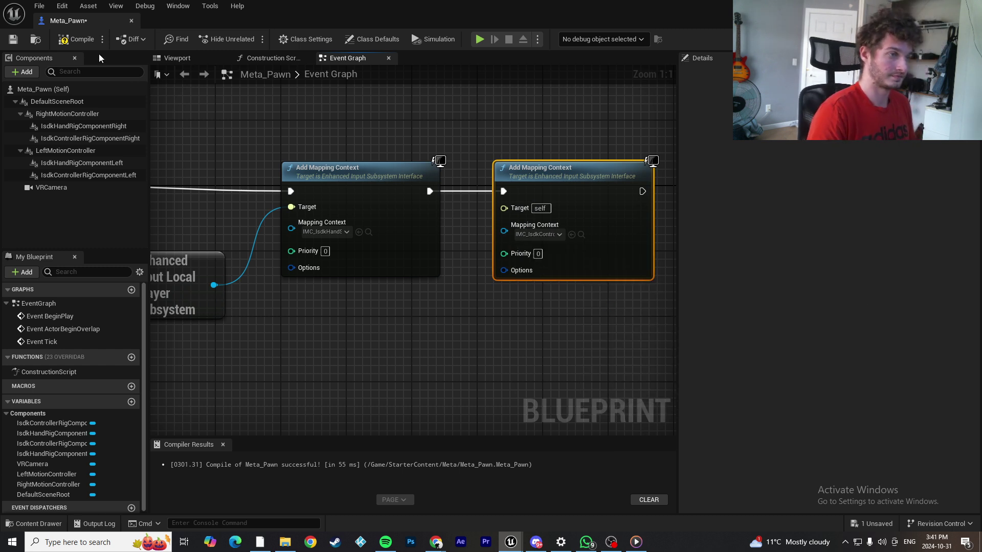
# Wire the Enhanced Input subsystem into the second Add Mapping Context node's Target
pyautogui.click(77, 38)
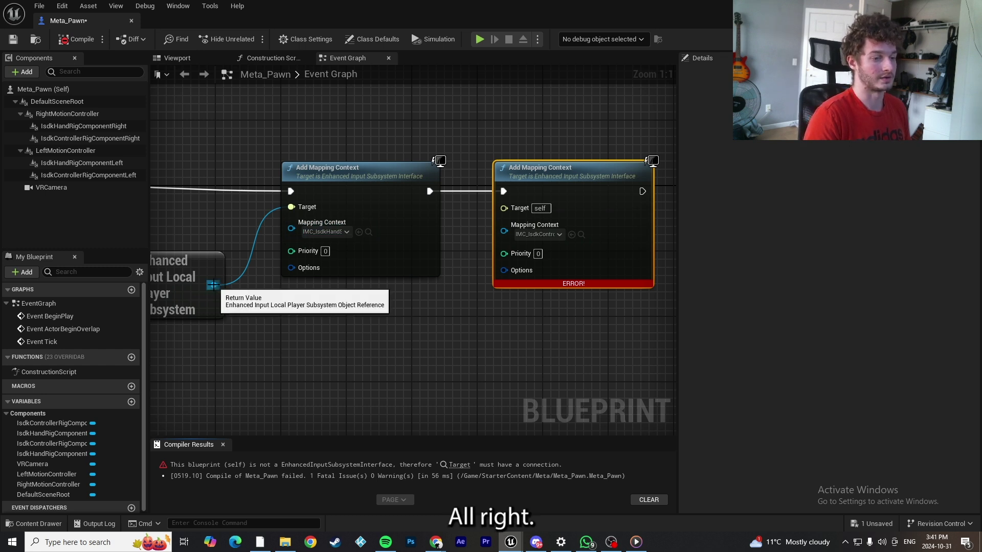
pyautogui.moveTo(214, 285); pyautogui.dragTo(504, 208)
pyautogui.moveTo(185, 285); pyautogui.dragTo(289, 292, button='right')
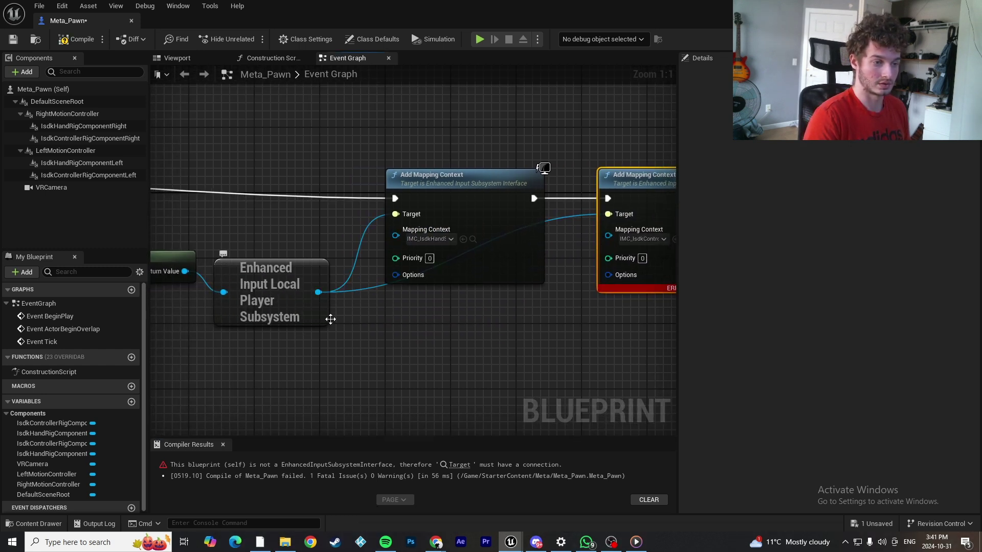
pyautogui.moveTo(489, 337); pyautogui.dragTo(435, 338, button='right')
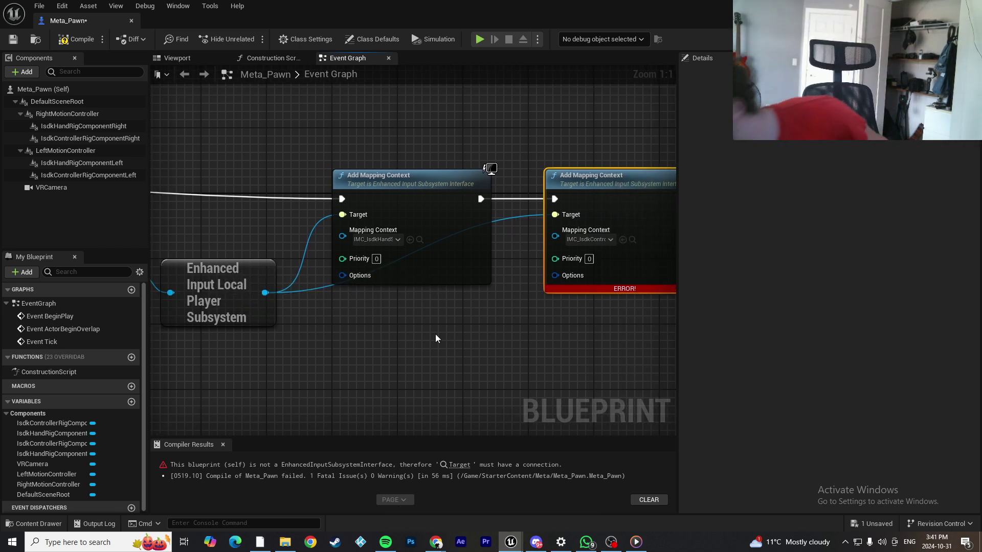
# Recompile Meta_Pawn to clear the error, save it, and close its editor
pyautogui.click(77, 39)
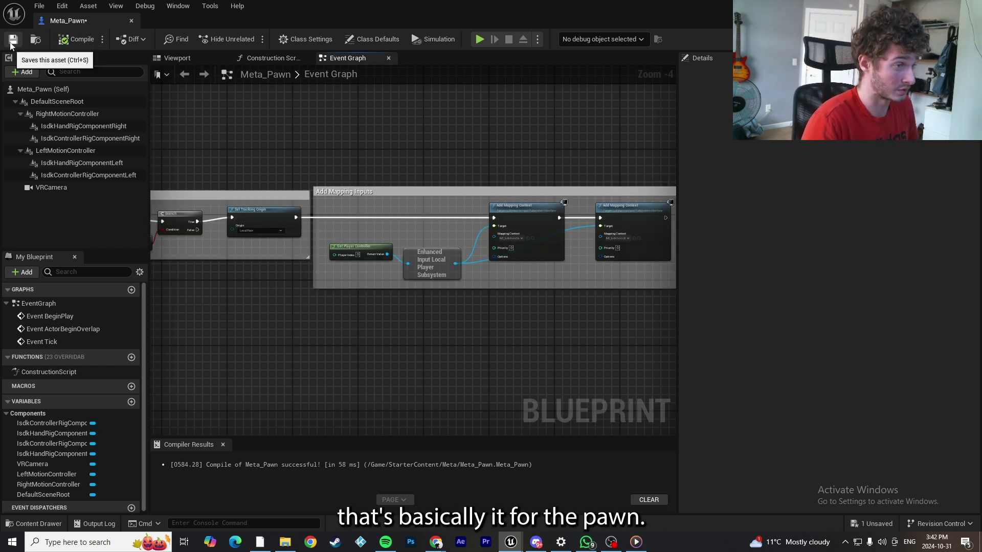
pyautogui.click(12, 41)
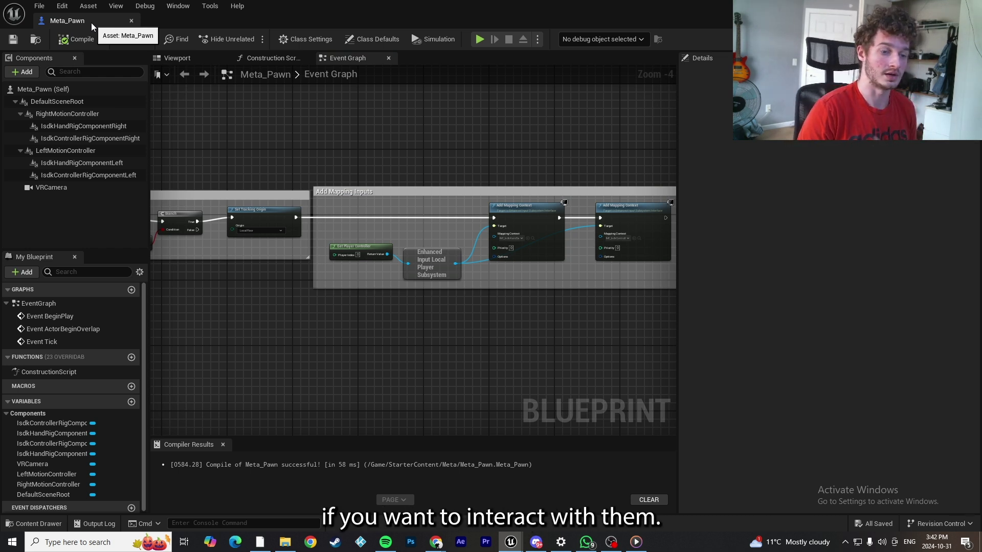
pyautogui.click(131, 21)
# Create an Actor-based blueprint named Interactable_BP and open it
pyautogui.rightClick(340, 435)
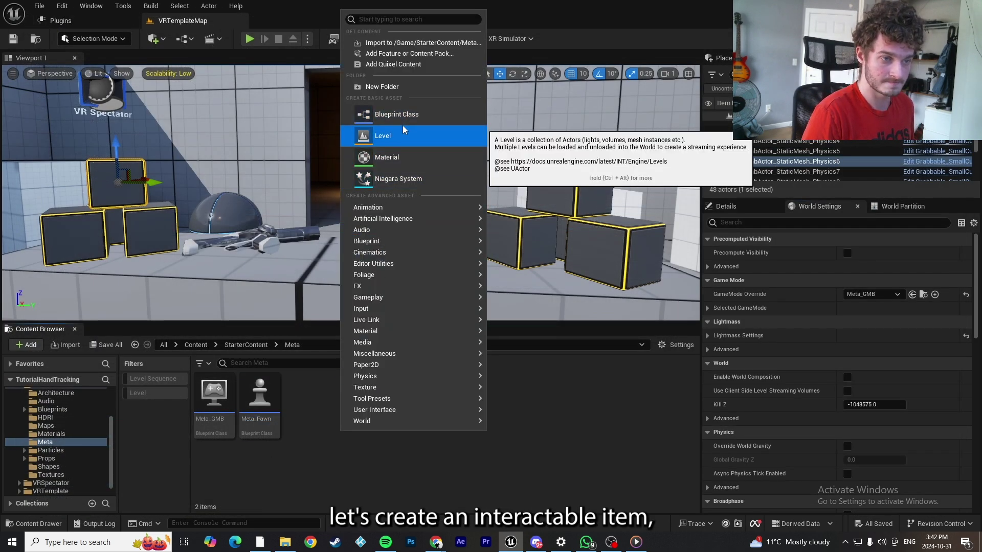
pyautogui.click(396, 114)
pyautogui.click(372, 198)
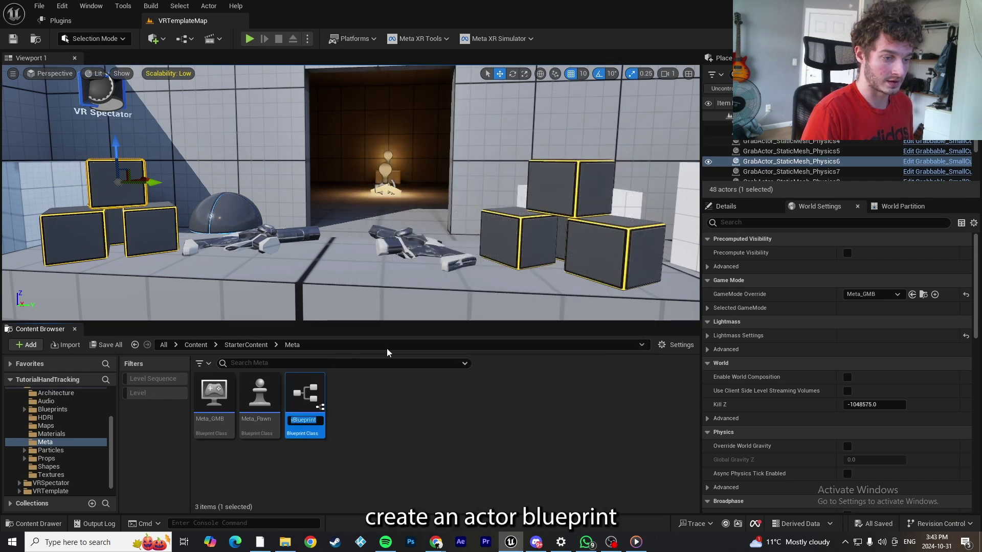
pyautogui.write('Intera')
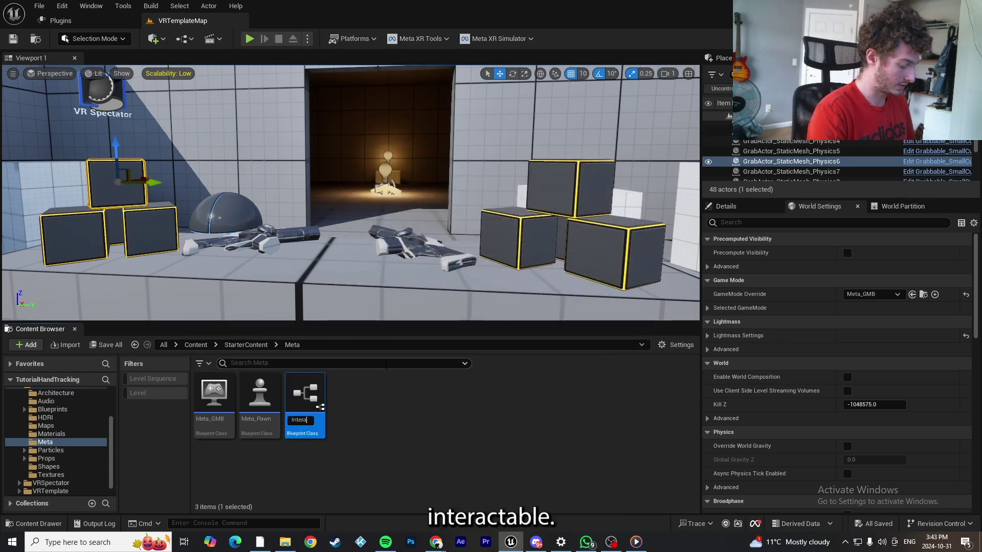
pyautogui.write('ctable_BP')
pyautogui.press('Return')
pyautogui.doubleClick(215, 401)
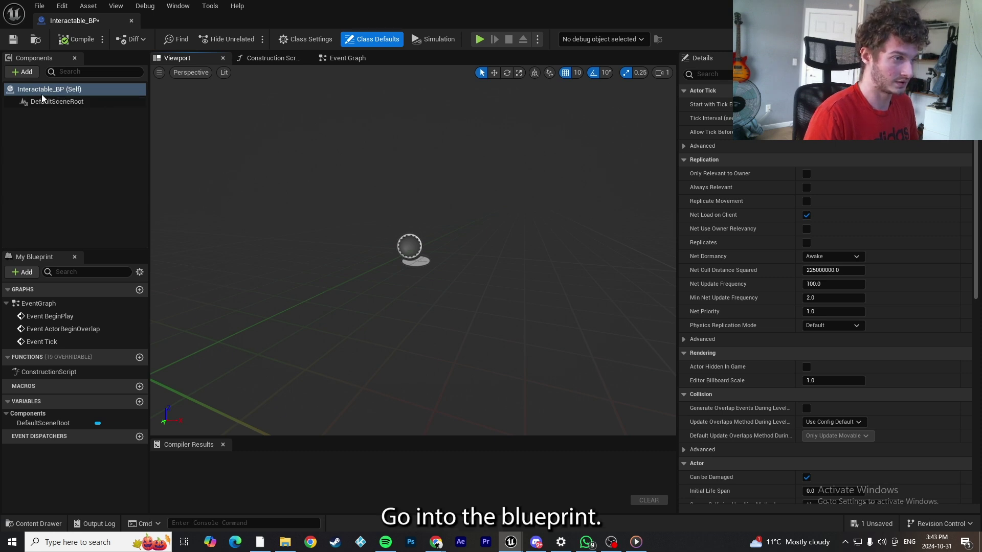
# Add a Static Mesh component using SM_Cube_01, raised to Location Z 30
pyautogui.click(23, 71)
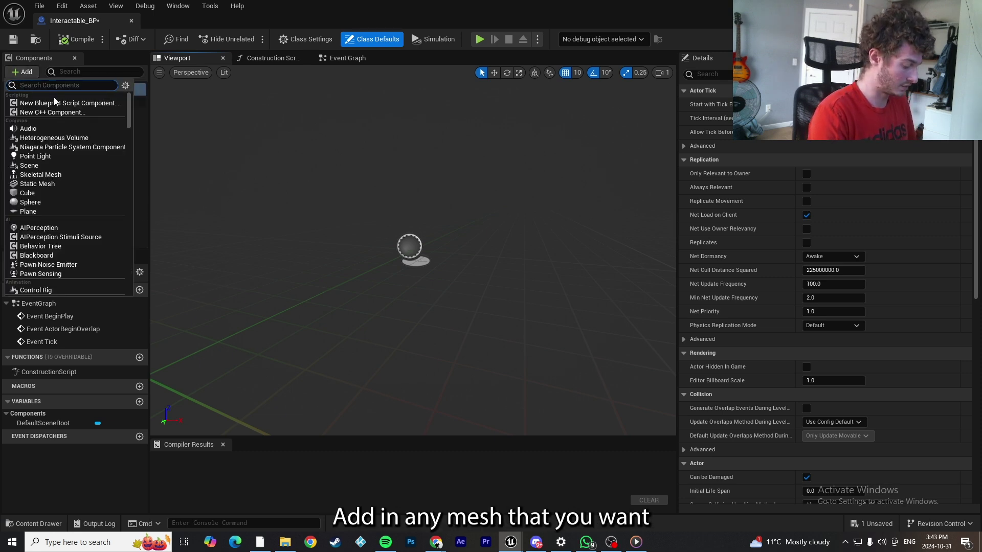
pyautogui.write('static')
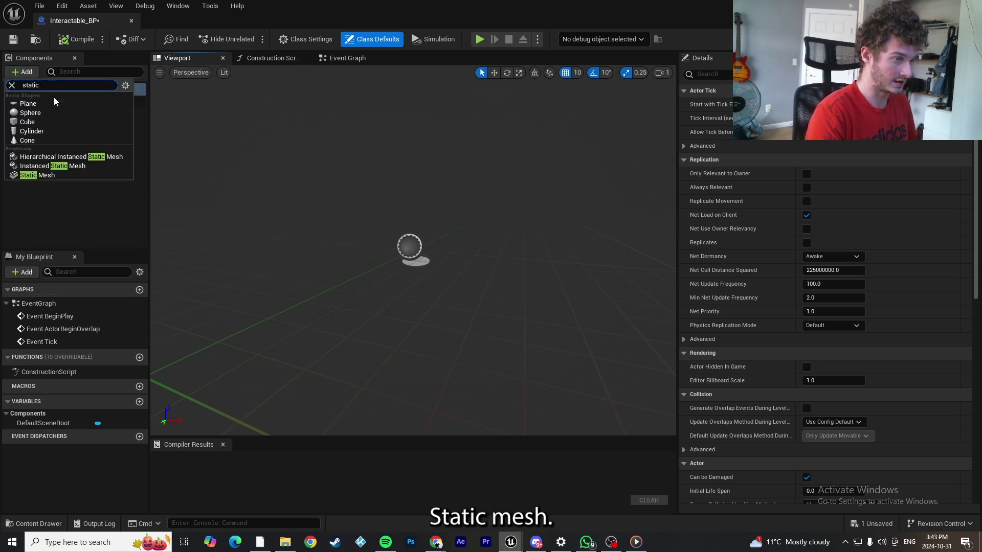
pyautogui.click(71, 175)
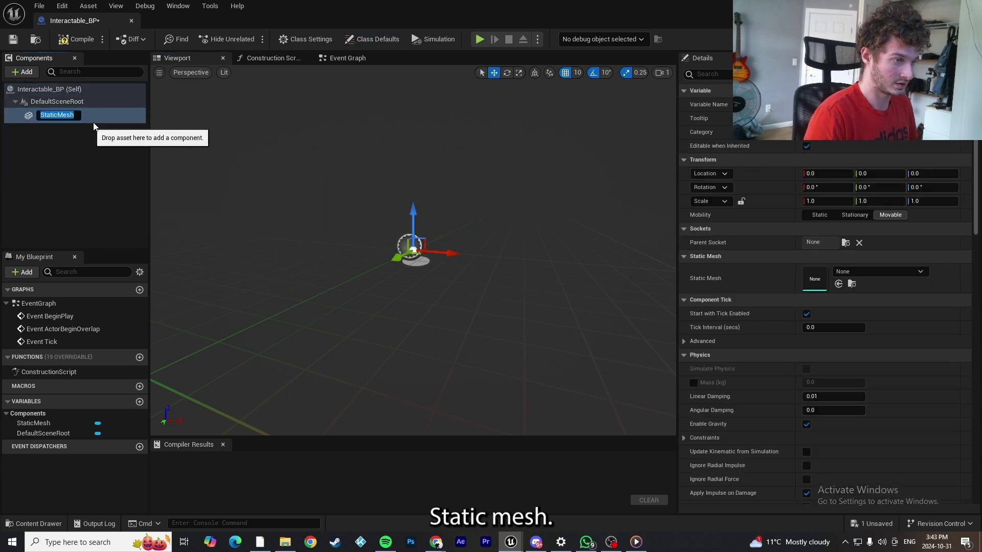
pyautogui.click(874, 275)
pyautogui.scroll(-5, 910, 410)
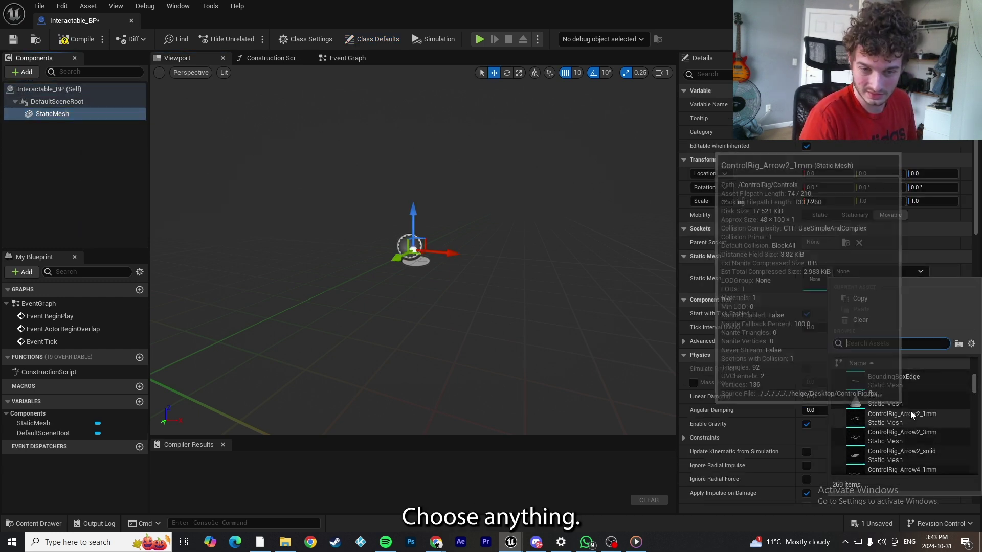
pyautogui.scroll(-10, 950, 390)
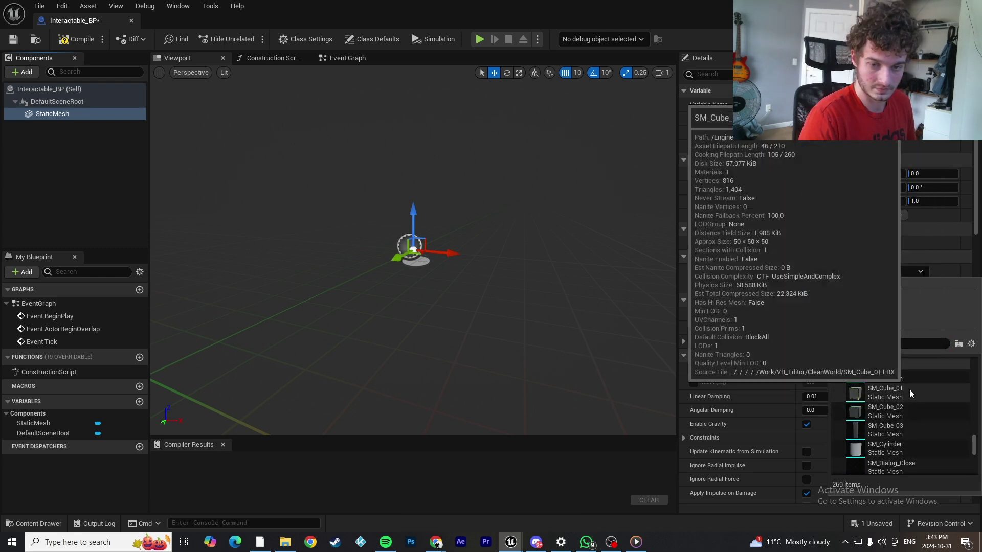
pyautogui.click(909, 389)
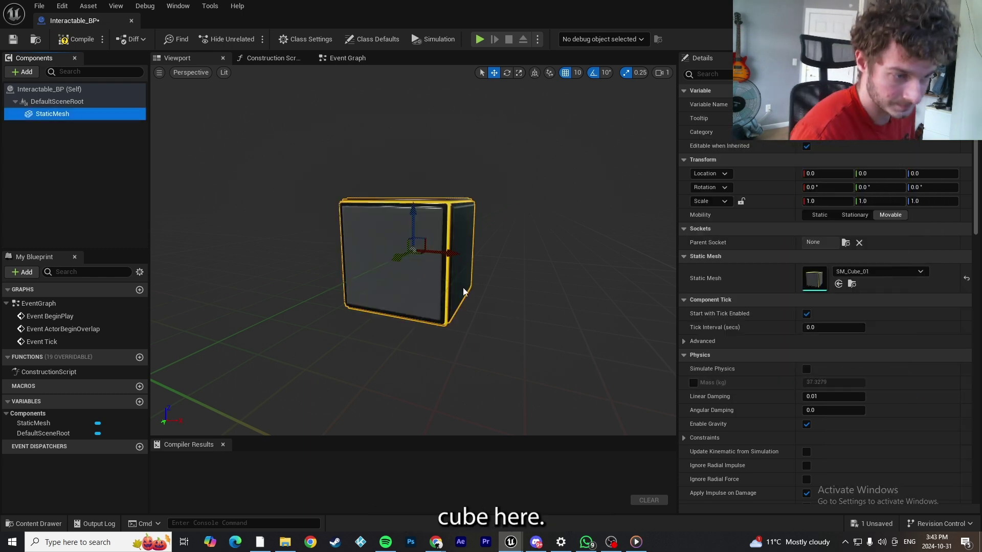
pyautogui.moveTo(408, 222); pyautogui.dragTo(413, 153)
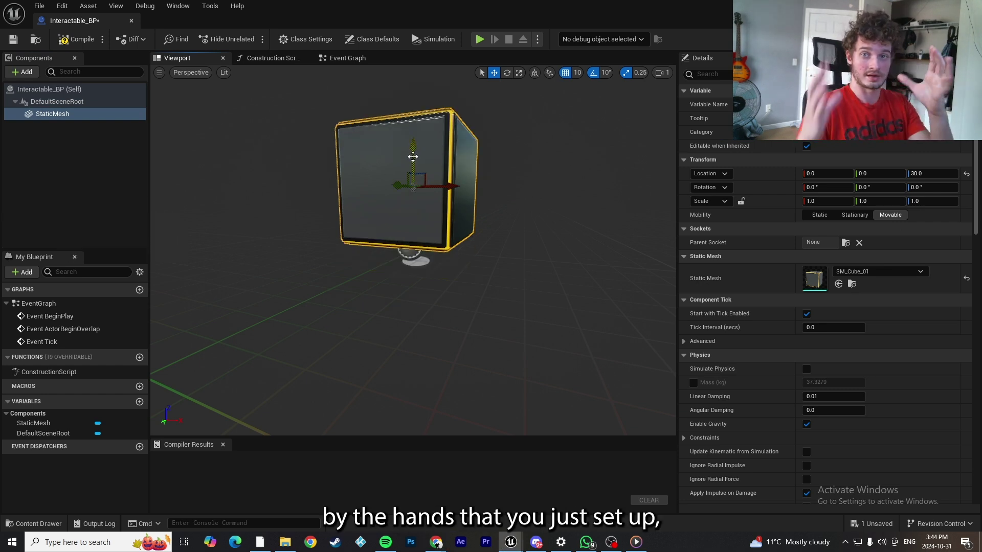
# Add an ISDK Grabbable Component and make StaticMesh the blueprint's root
pyautogui.click(22, 71)
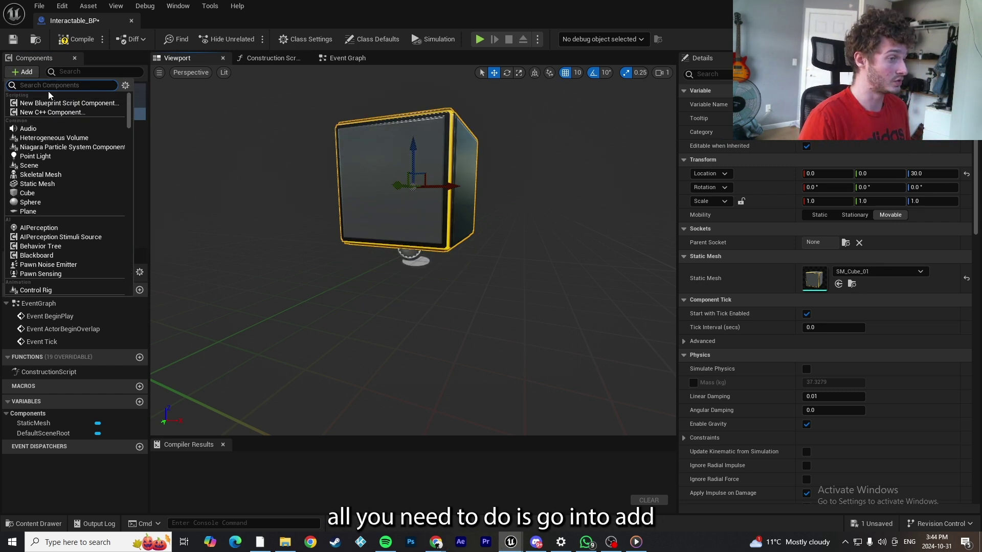
pyautogui.write('g')
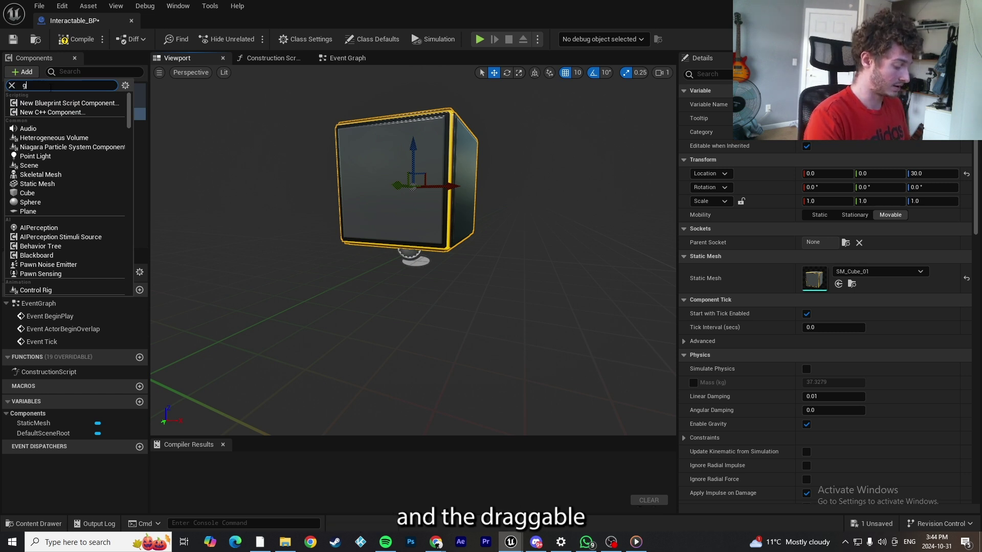
pyautogui.write('rabba')
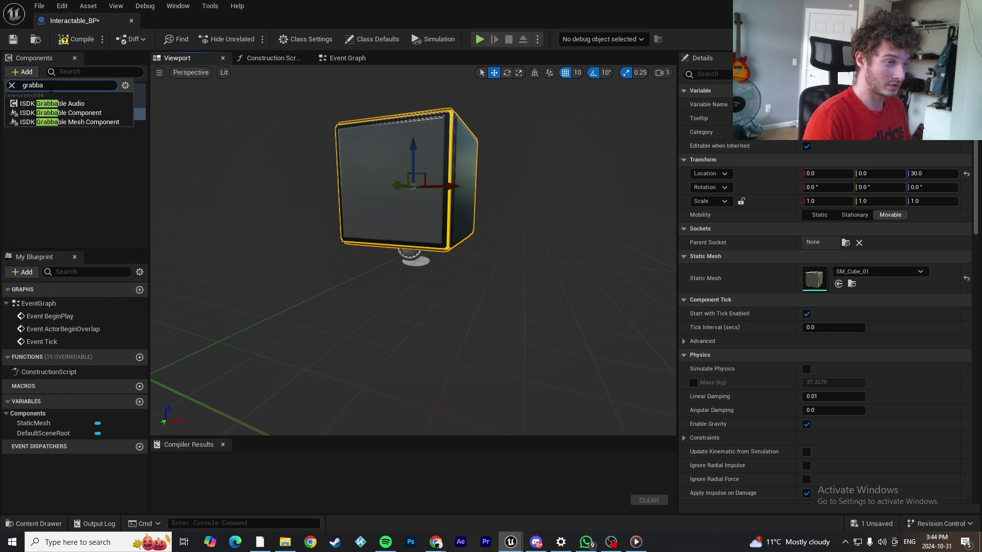
pyautogui.click(67, 113)
pyautogui.click(85, 143)
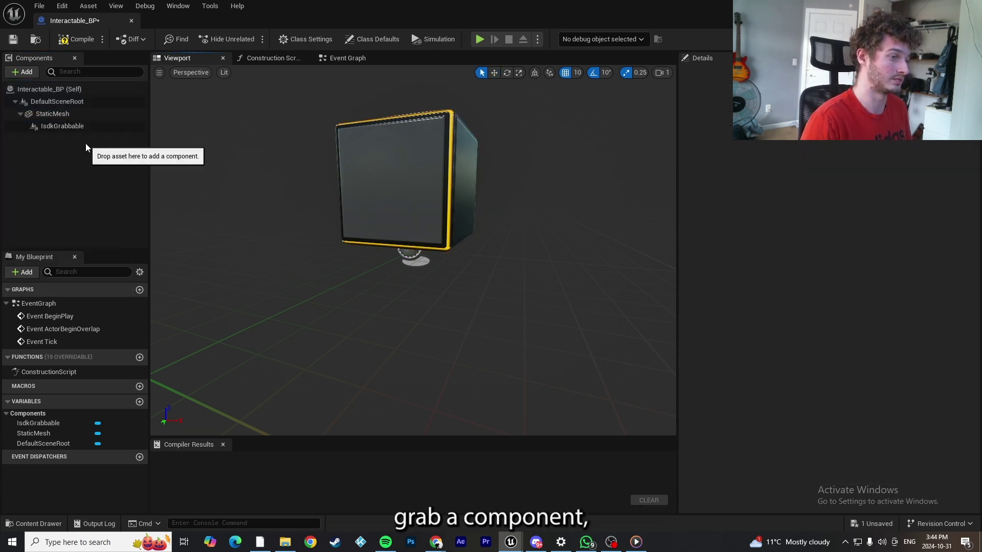
pyautogui.click(54, 114)
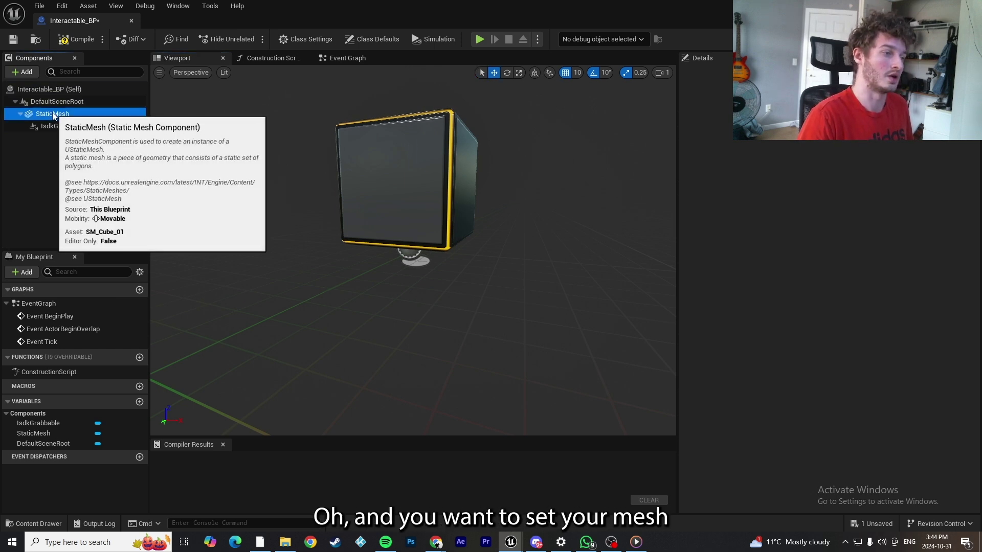
pyautogui.moveTo(60, 117); pyautogui.dragTo(51, 102)
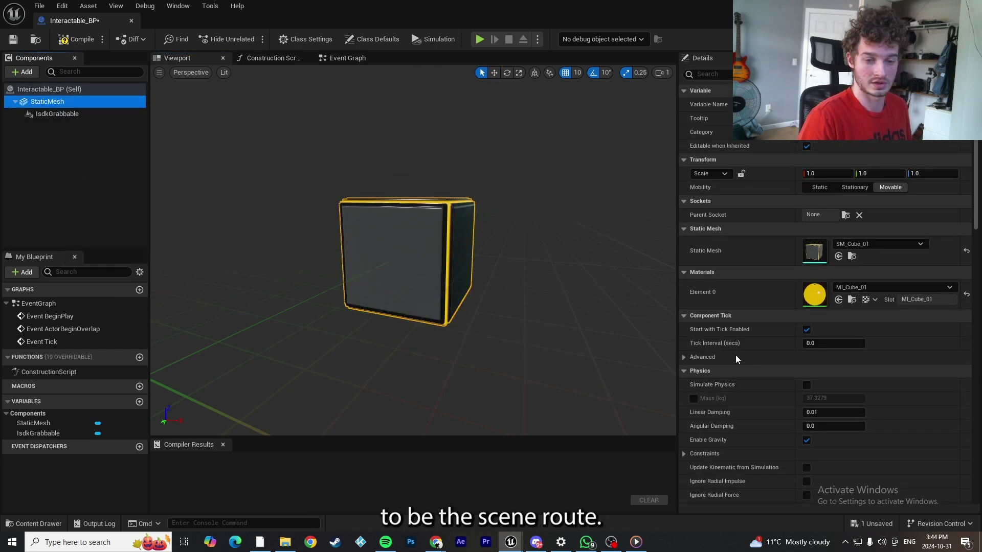
# Enable Simulate Physics on the cube, compile and save, then return to VRTemplateMap
pyautogui.scroll(-1, 778, 354)
pyautogui.click(806, 370)
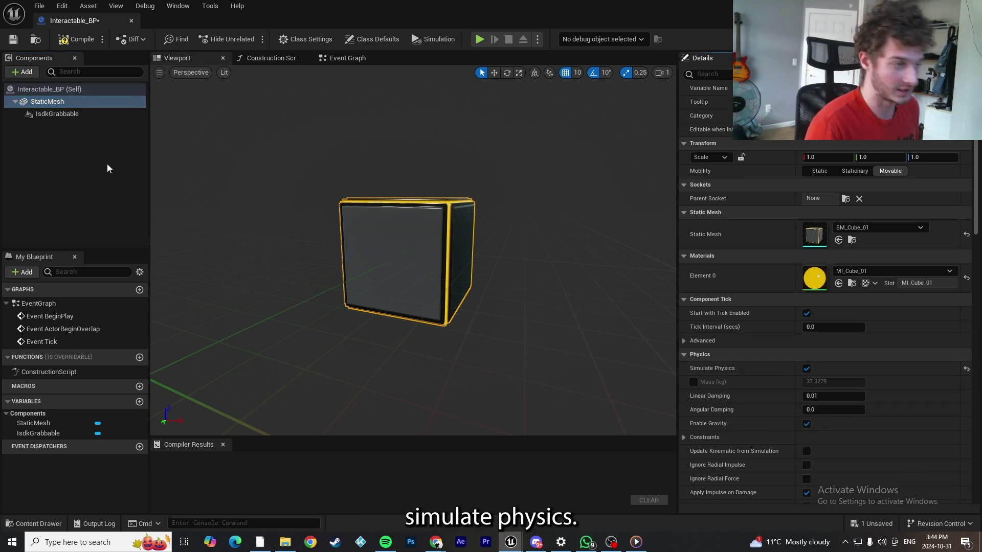
pyautogui.click(78, 40)
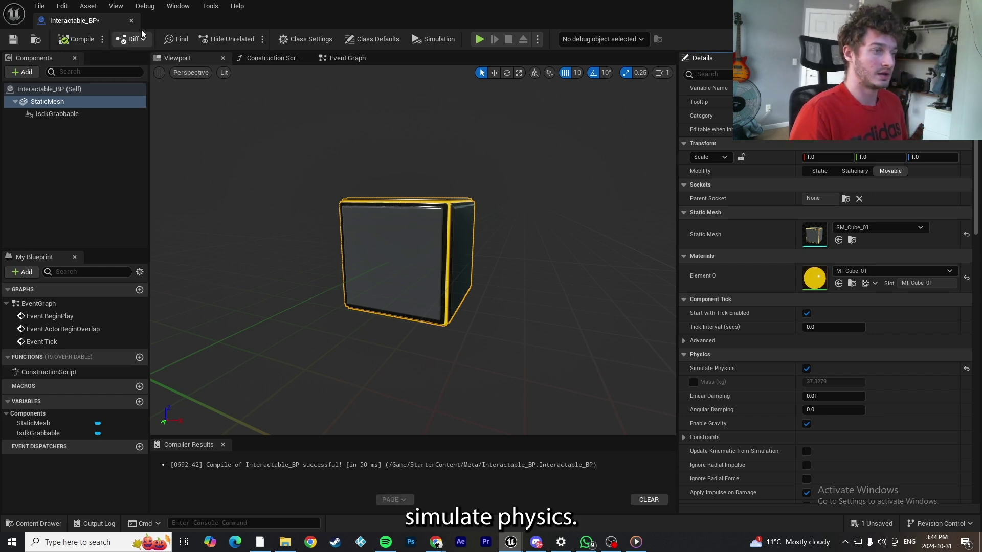
pyautogui.click(13, 39)
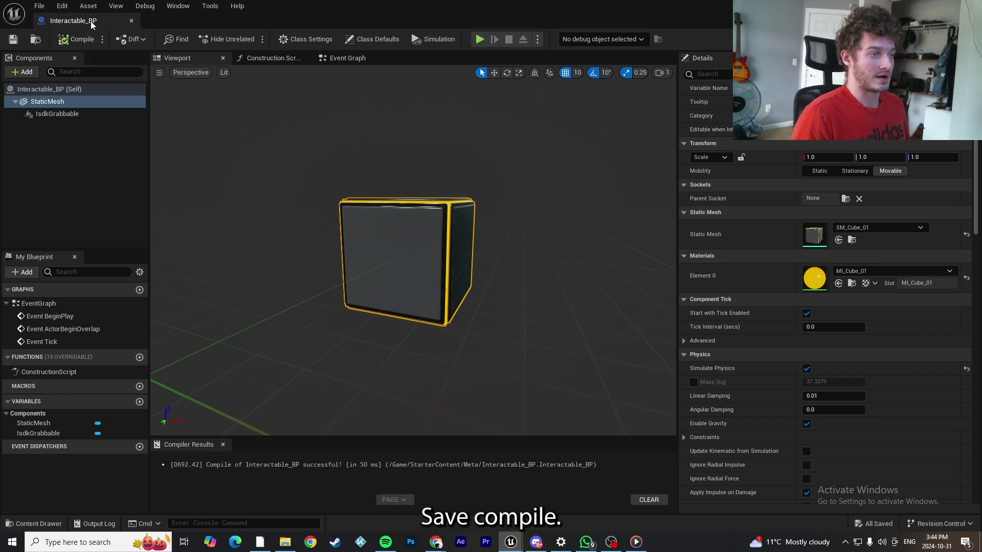
pyautogui.moveTo(88, 24); pyautogui.dragTo(297, 23)
pyautogui.click(217, 24)
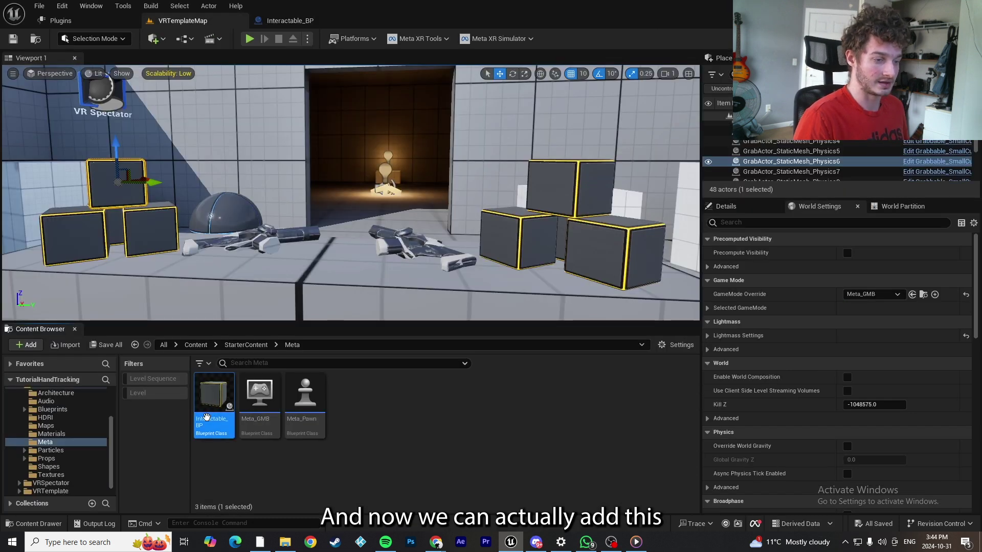
# Place an Interactable_BP cube between the two pistols and launch VR Preview
pyautogui.moveTo(214, 394); pyautogui.dragTo(328, 130)
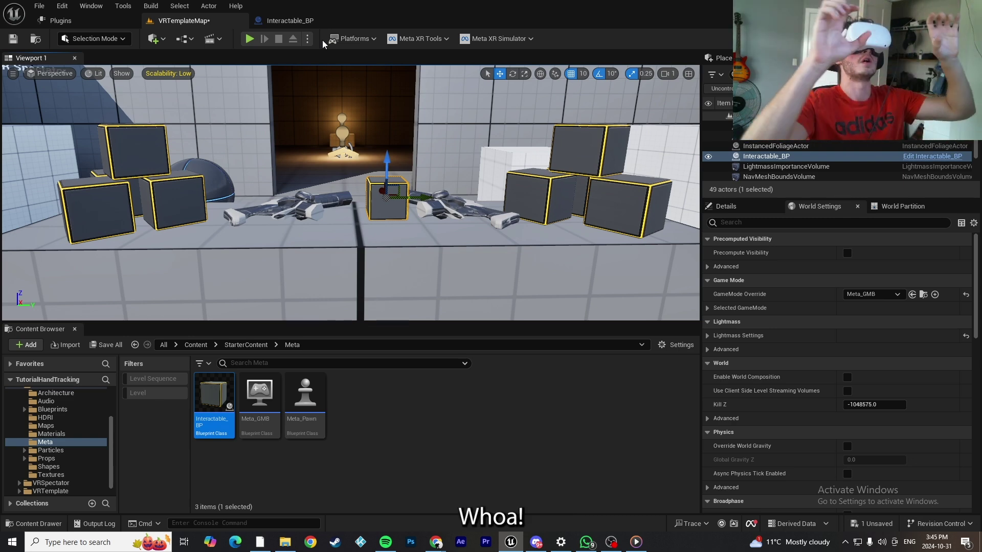
pyautogui.click(308, 42)
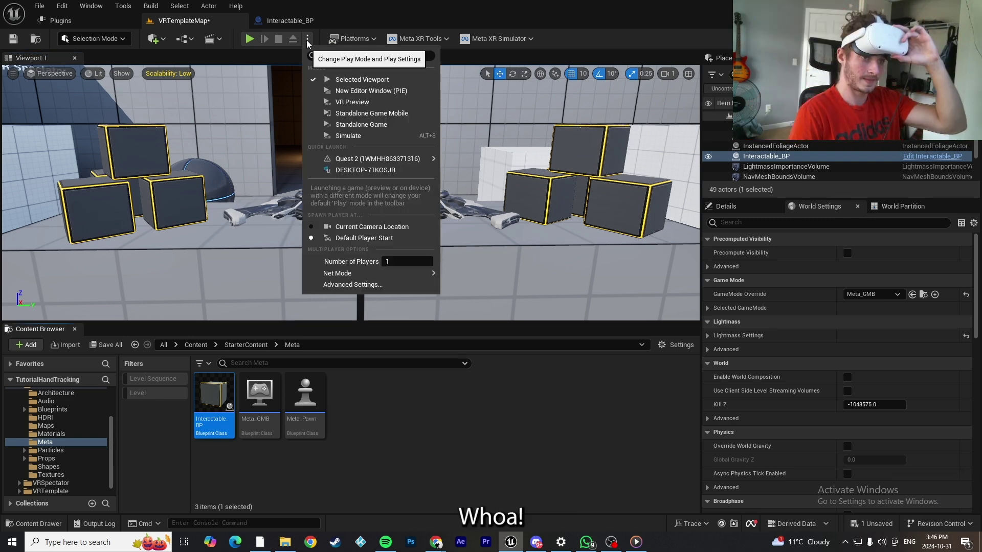
pyautogui.click(363, 106)
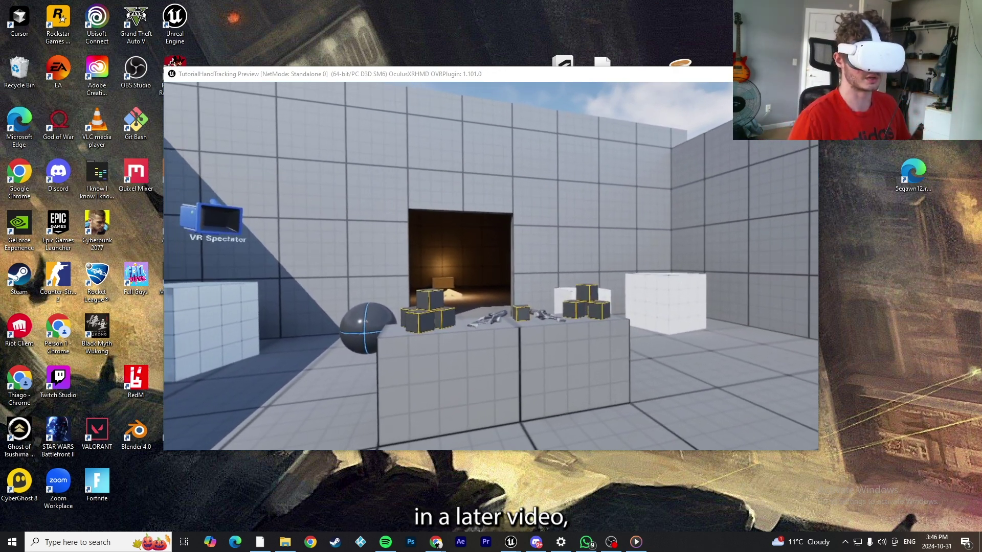
# Stop the VR preview, nudge Player Start slightly along X, and play in VR again
pyautogui.press('Escape')
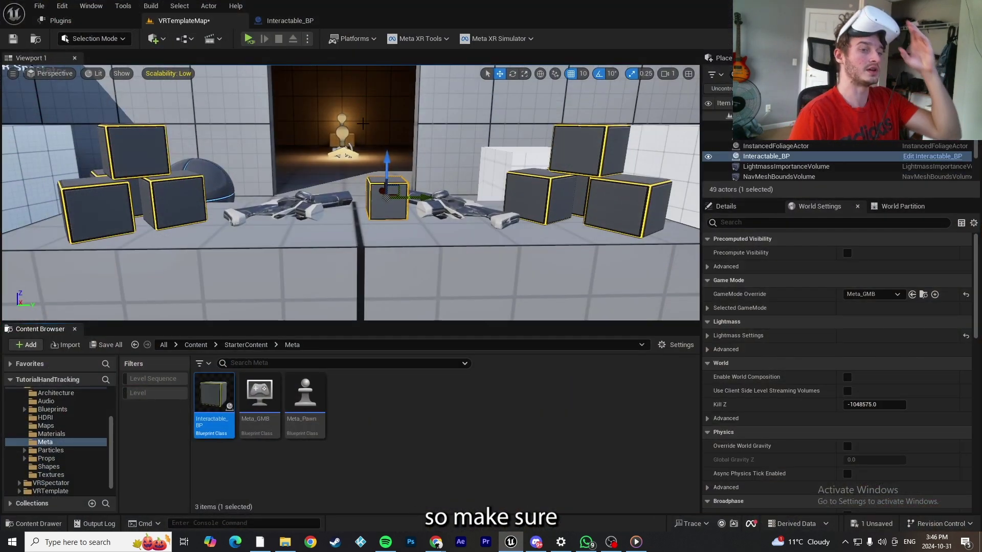
pyautogui.moveTo(337, 193); pyautogui.dragTo(298, 237, button='right')
pyautogui.click(312, 232)
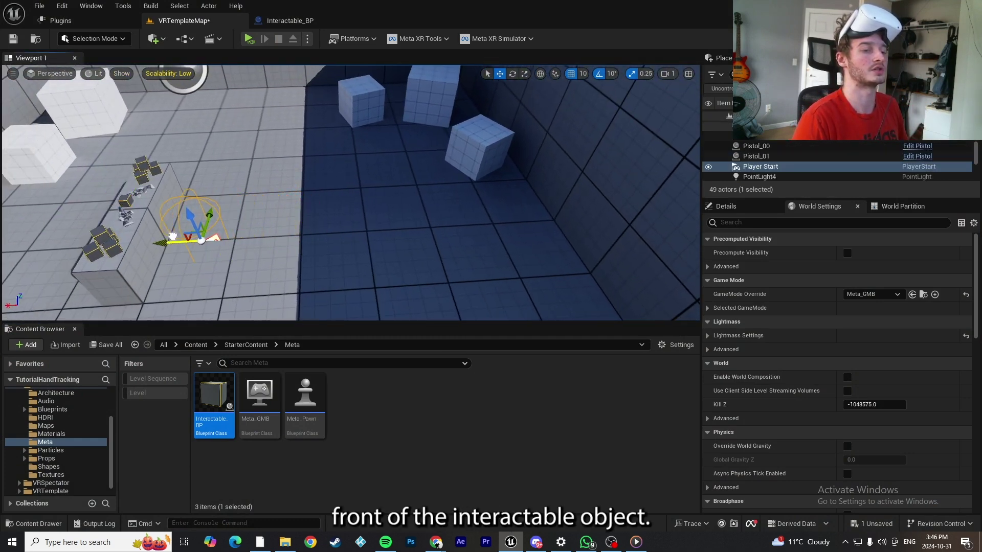
pyautogui.moveTo(172, 236); pyautogui.dragTo(179, 239)
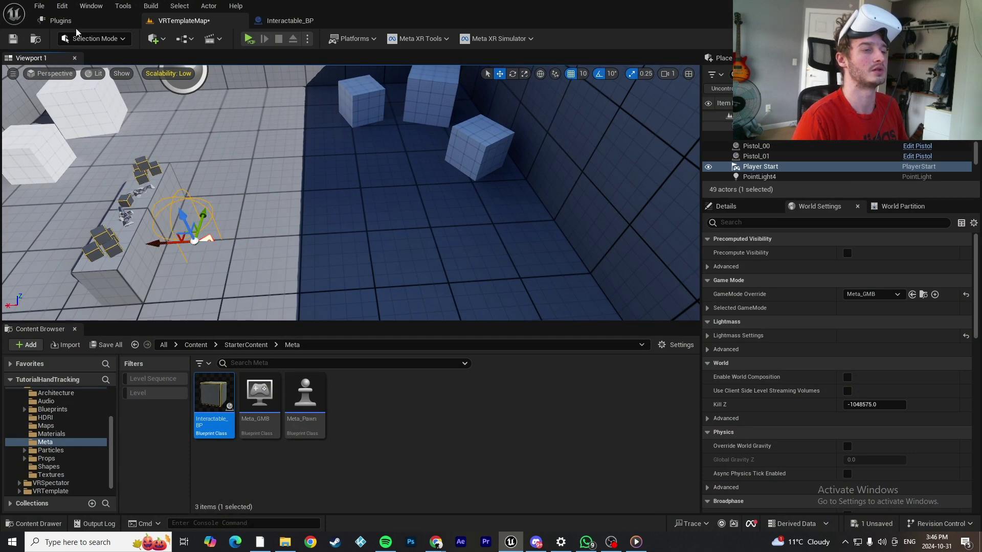
pyautogui.click(249, 39)
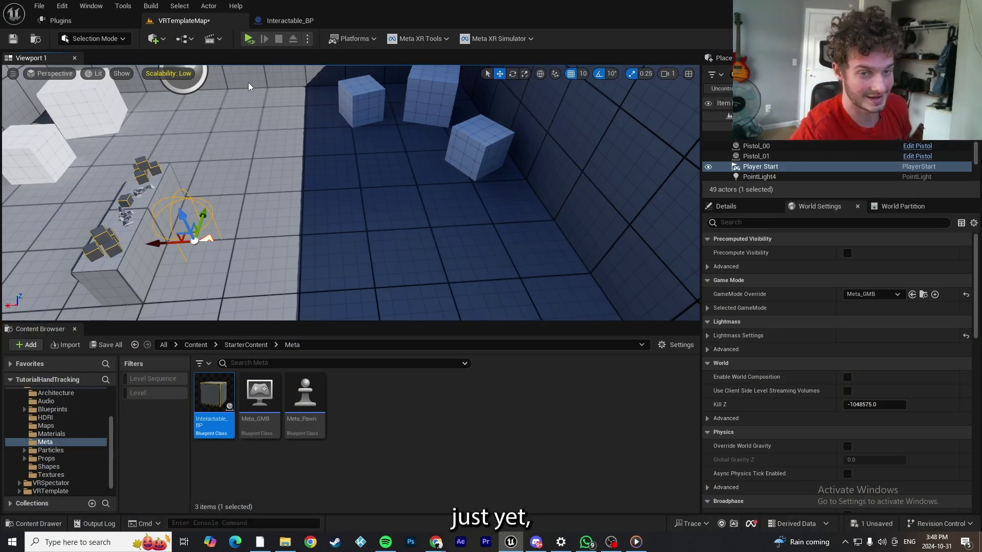
pyautogui.click(290, 21)
pyautogui.click(86, 115)
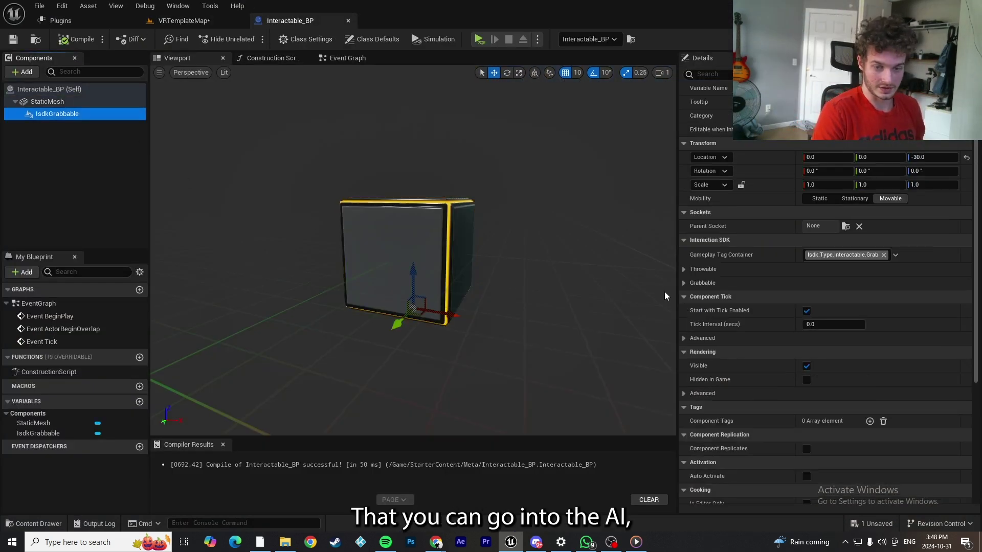
pyautogui.scroll(-3, 734, 296)
pyautogui.scroll(-3, 734, 296)
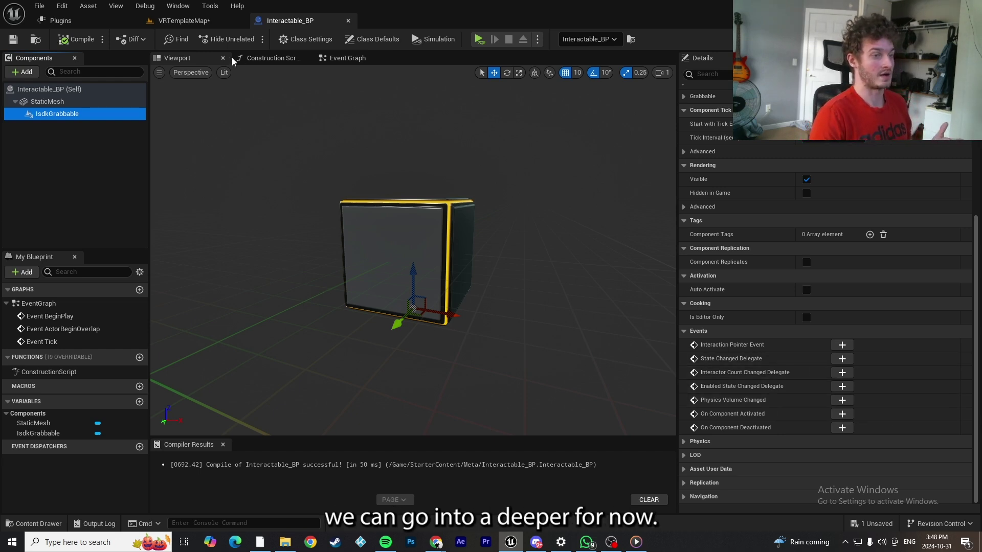
pyautogui.click(190, 24)
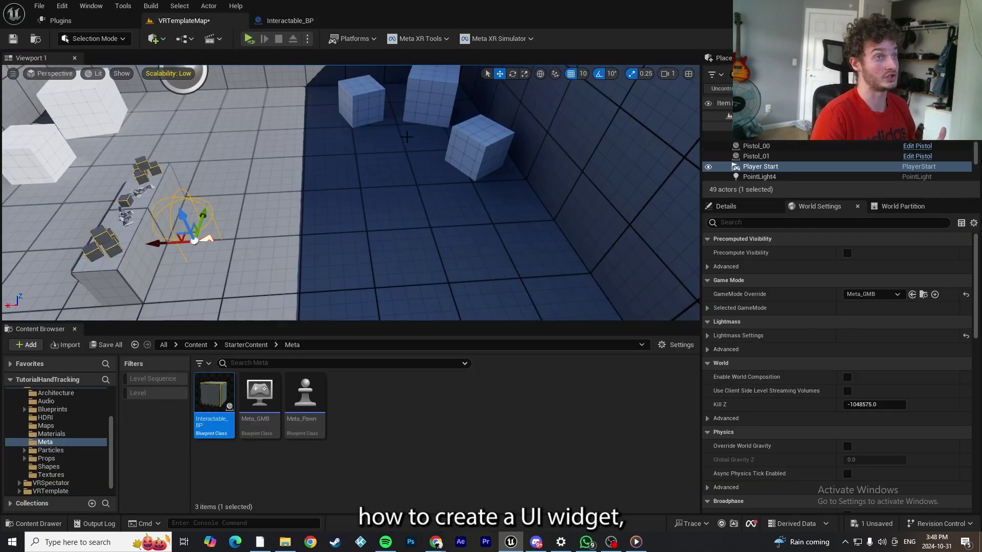
# Create a User Widget blueprint named Meta_UI in the Meta folder and open it
pyautogui.click(400, 408)
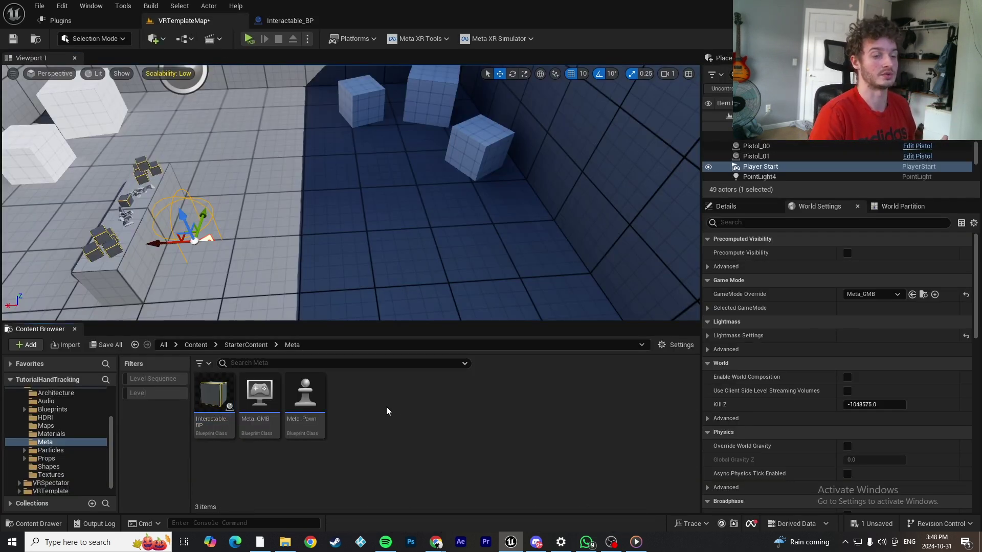
pyautogui.rightClick(419, 426)
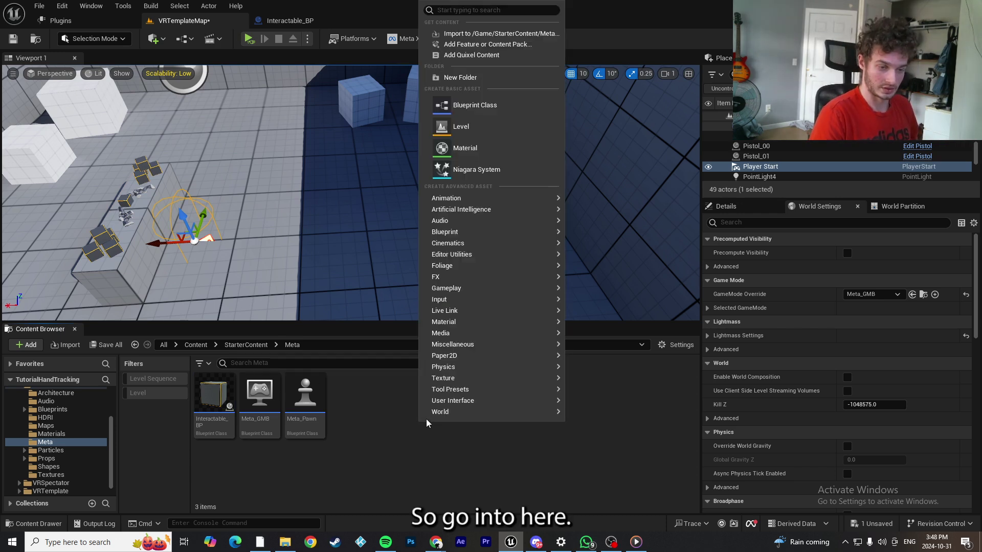
pyautogui.moveTo(456, 406)
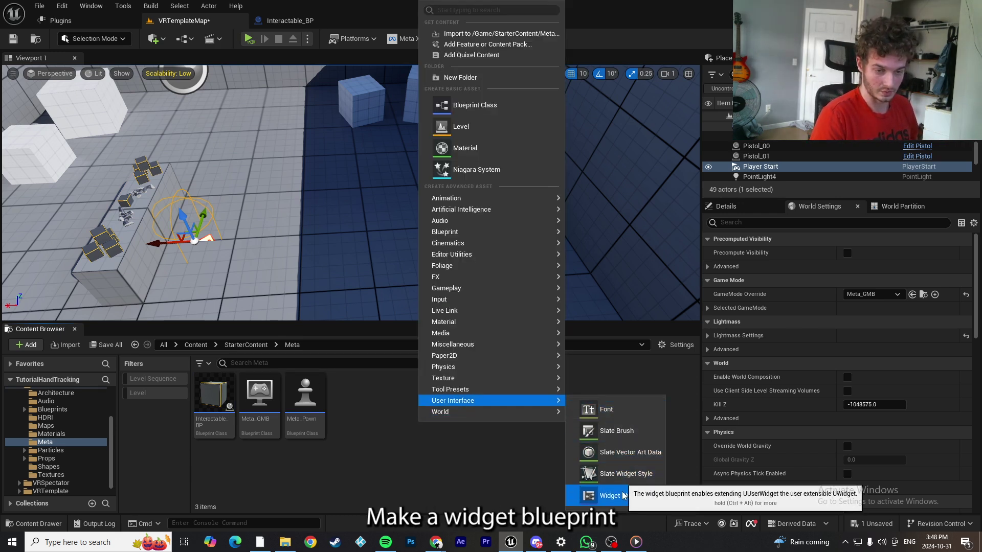
pyautogui.click(606, 495)
pyautogui.click(401, 199)
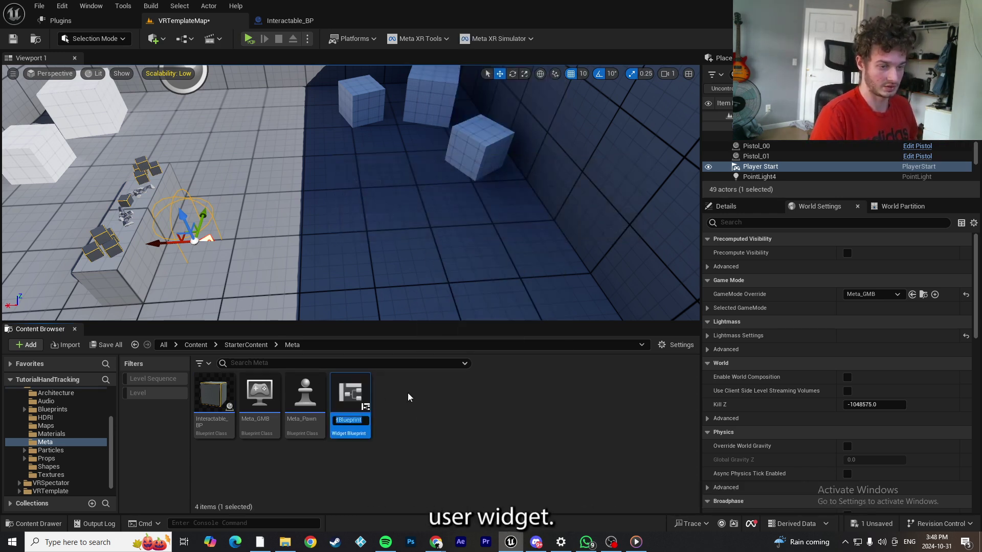
pyautogui.write('Meta_UI')
pyautogui.press('Return')
pyautogui.press('Return')
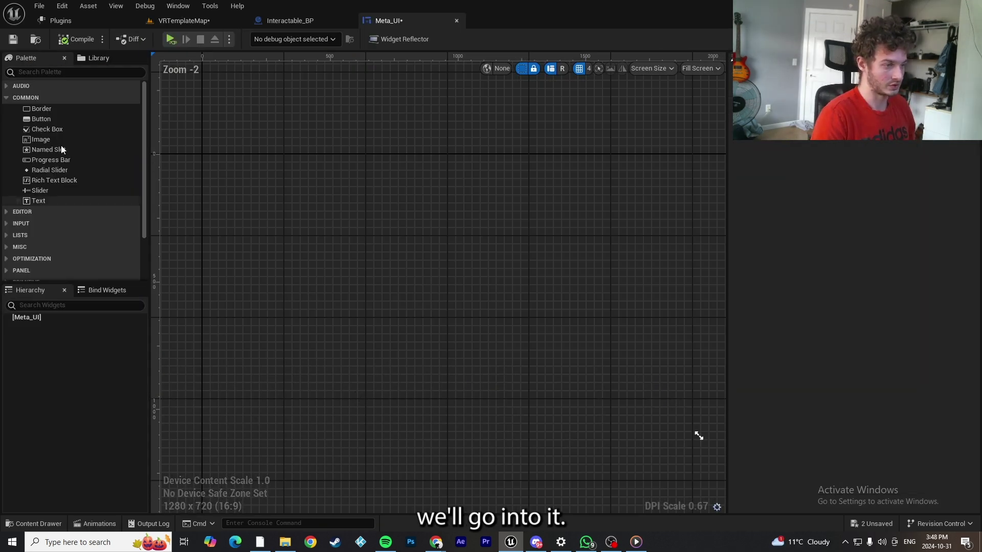
# Add a Canvas Panel from the Palette as Meta_UI's root
pyautogui.click(67, 72)
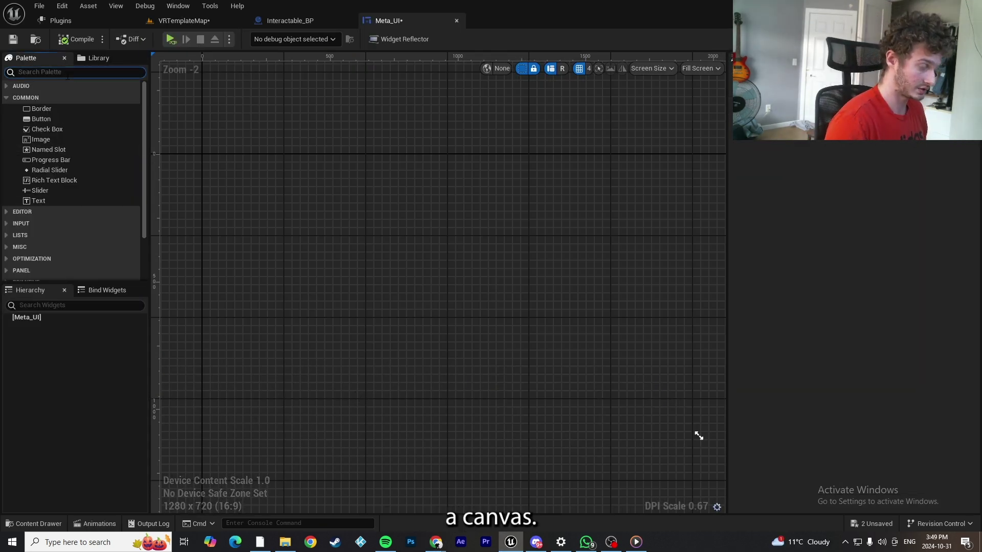
pyautogui.write('canvas')
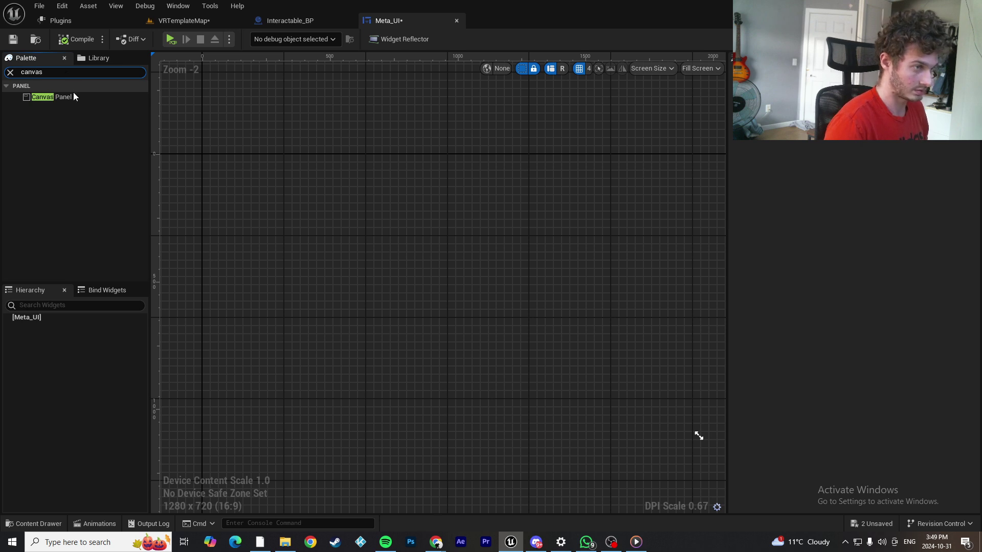
pyautogui.click(72, 95)
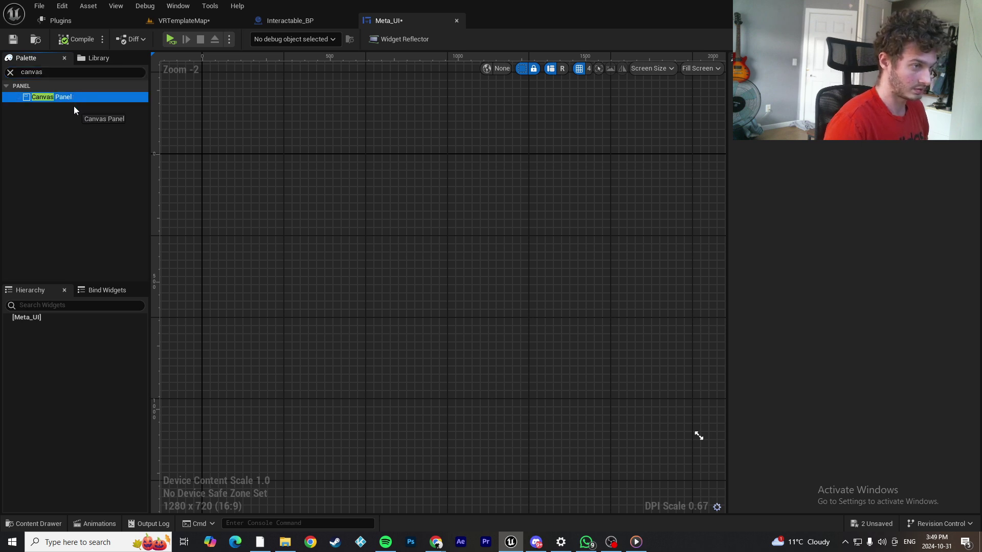
pyautogui.moveTo(62, 301); pyautogui.dragTo(54, 346)
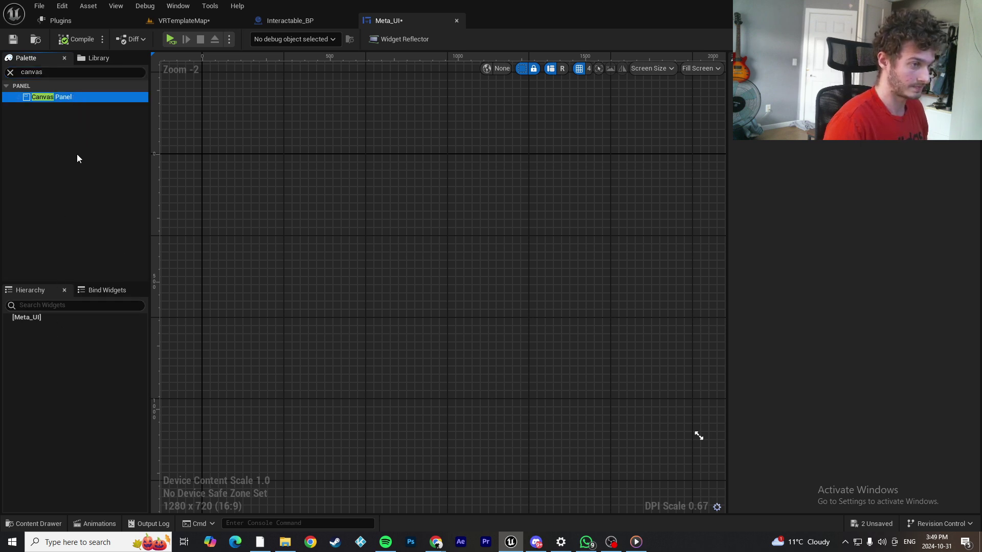
pyautogui.moveTo(84, 95); pyautogui.dragTo(57, 318)
pyautogui.click(10, 73)
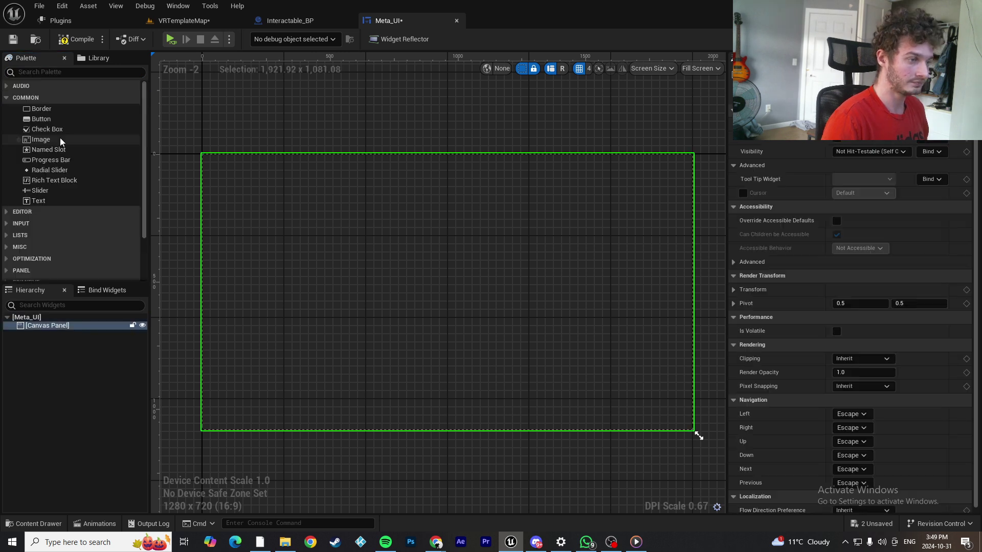
# Add an Image to the Canvas Panel sized 800 × 425
pyautogui.moveTo(51, 137); pyautogui.dragTo(47, 325)
pyautogui.click(851, 165)
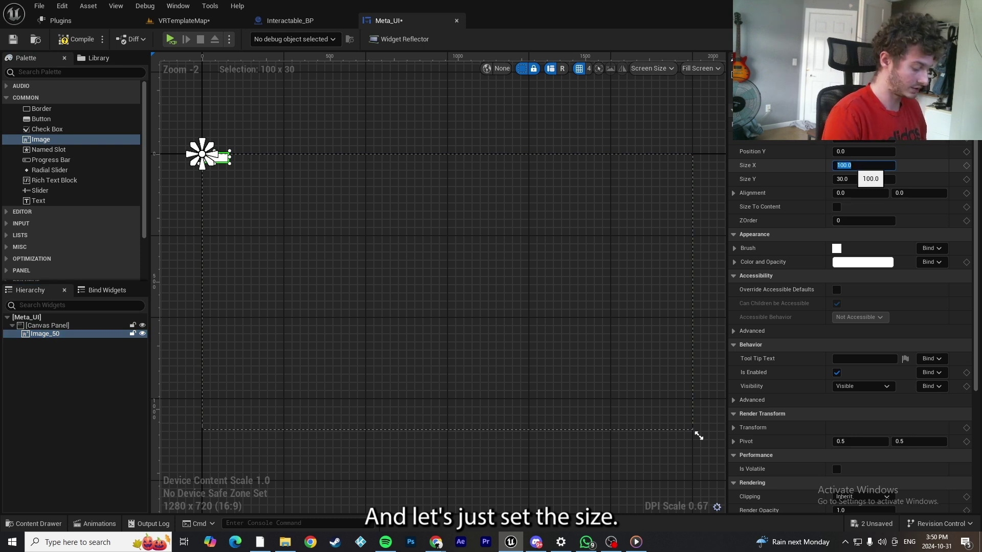
pyautogui.write('800')
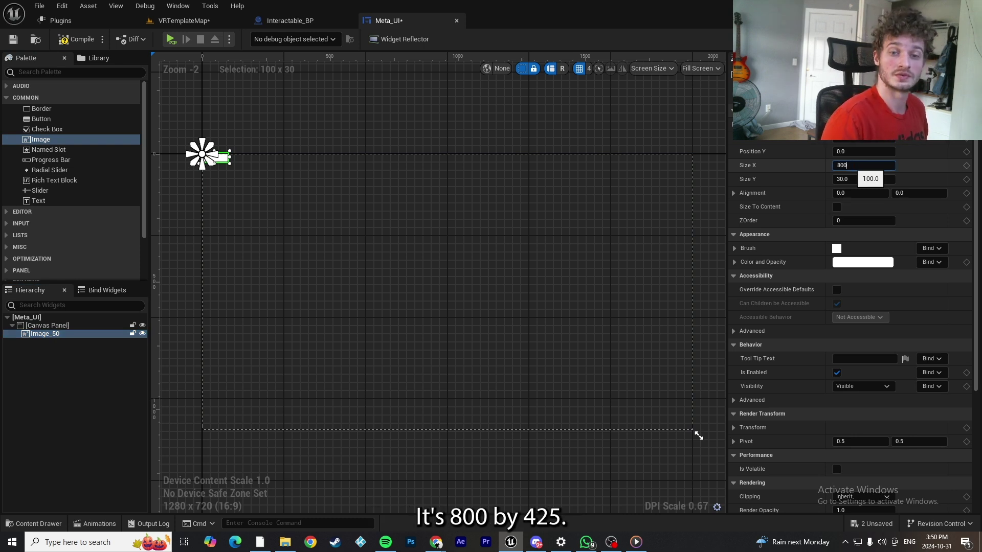
pyautogui.click(855, 179)
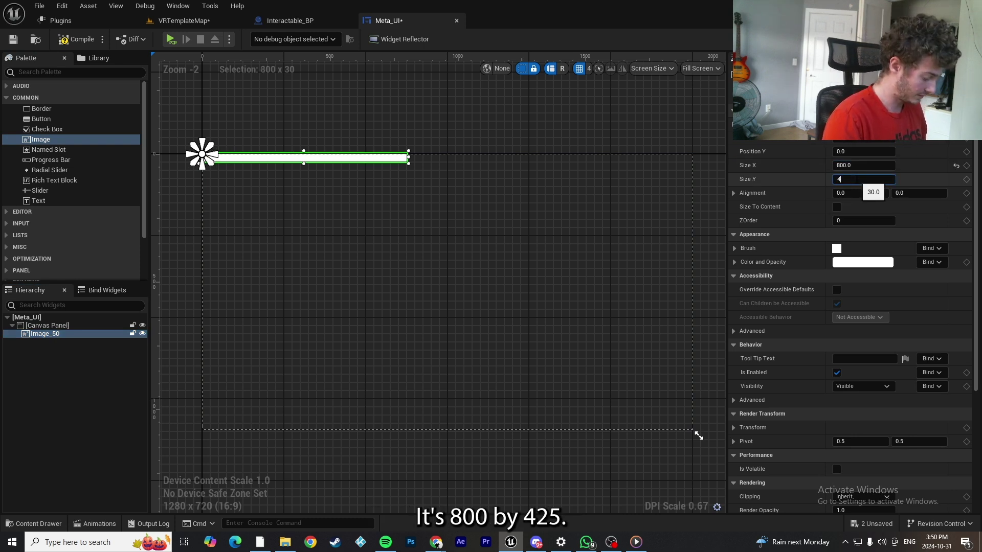
pyautogui.write('425')
pyautogui.press('Return')
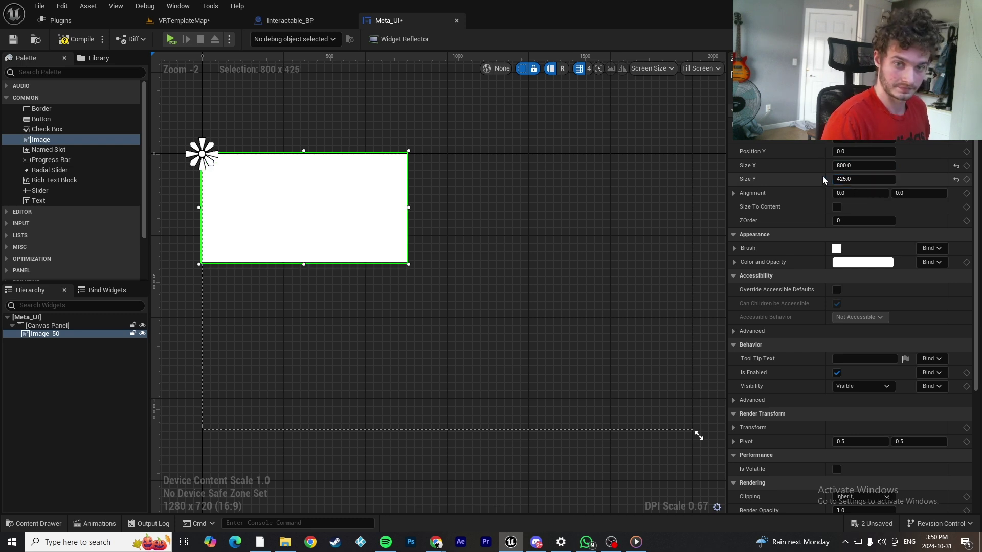
# Tint the image blue with alpha 0.5
pyautogui.click(863, 262)
pyautogui.moveTo(707, 346); pyautogui.dragTo(683, 303)
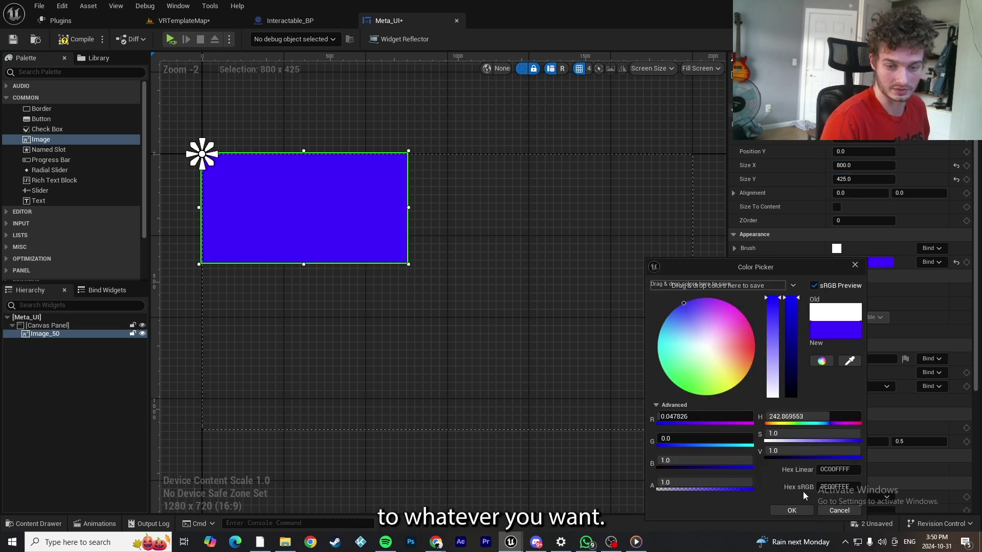
pyautogui.click(791, 510)
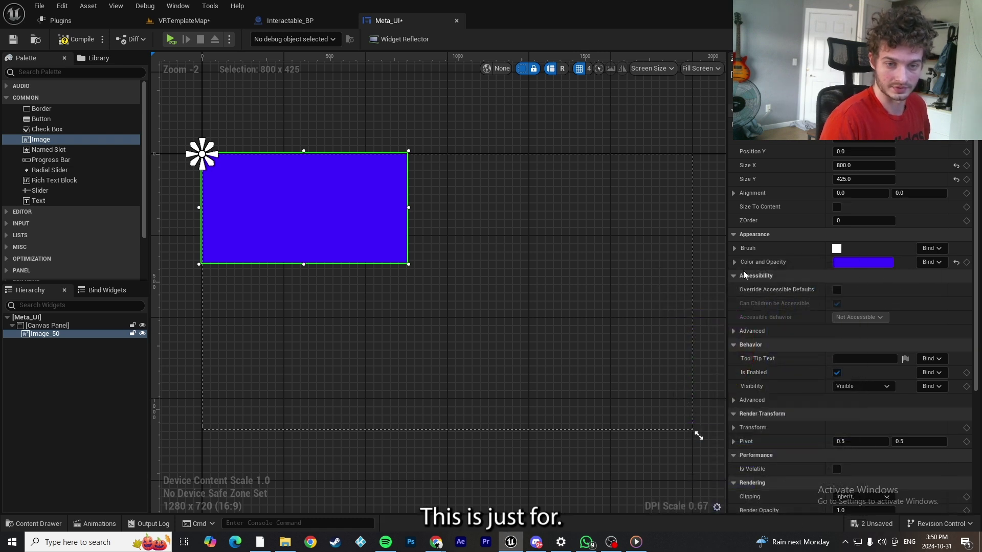
pyautogui.click(735, 262)
pyautogui.click(864, 317)
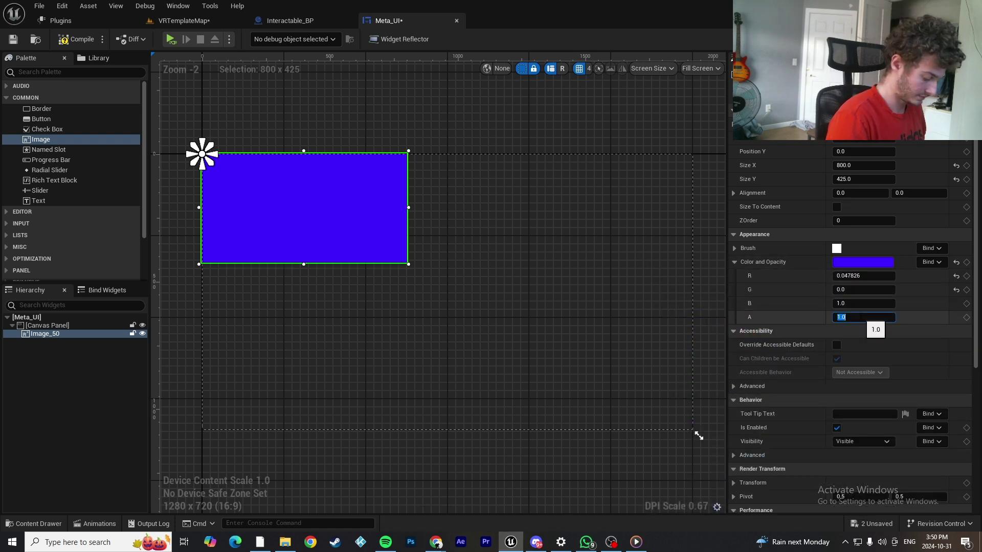
pyautogui.write('0.5')
pyautogui.press('Return')
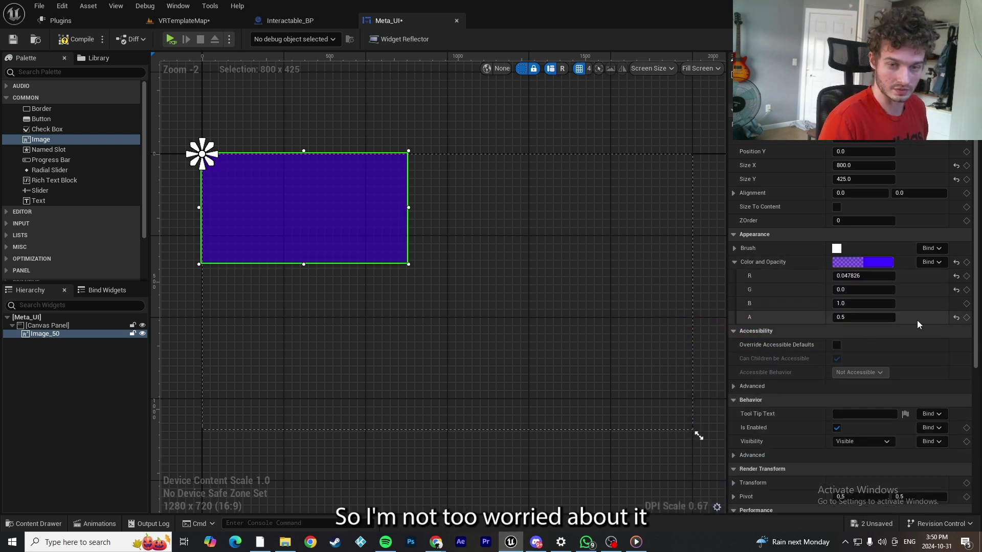
pyautogui.click(65, 368)
pyautogui.click(66, 333)
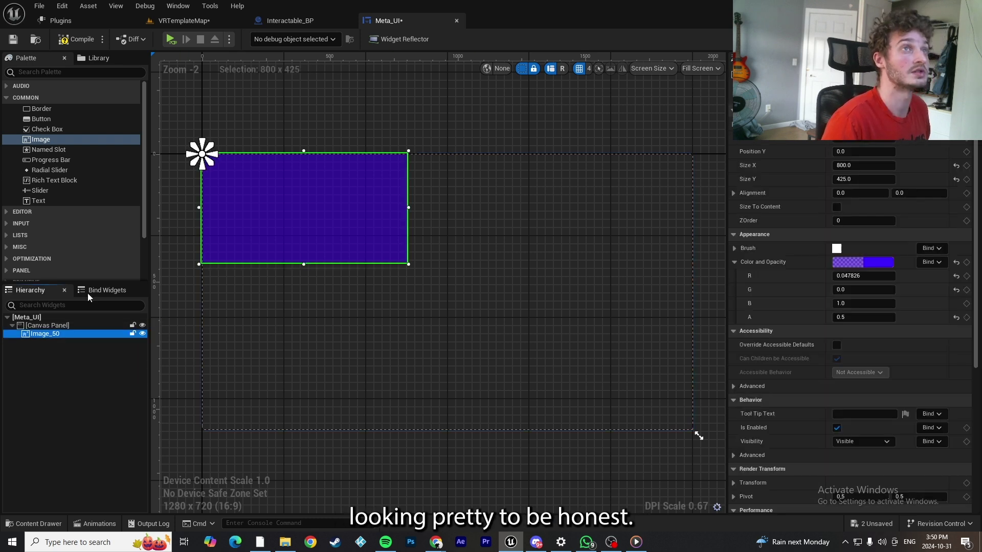
pyautogui.click(54, 70)
# Add a Vertical Box to the Canvas Panel sized 400 × 425
pyautogui.write('verticle box')
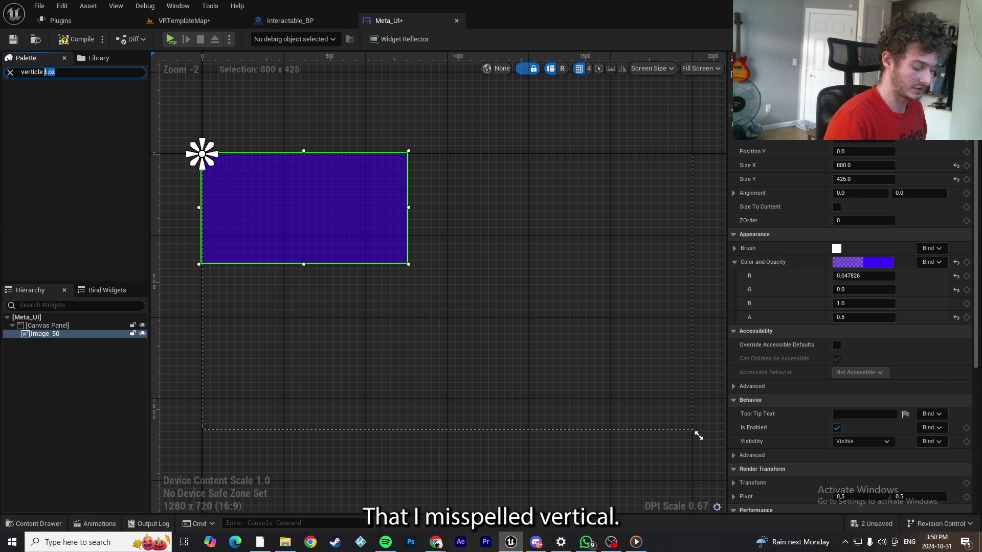
pyautogui.press('BackSpace')
pyautogui.press('BackSpace')
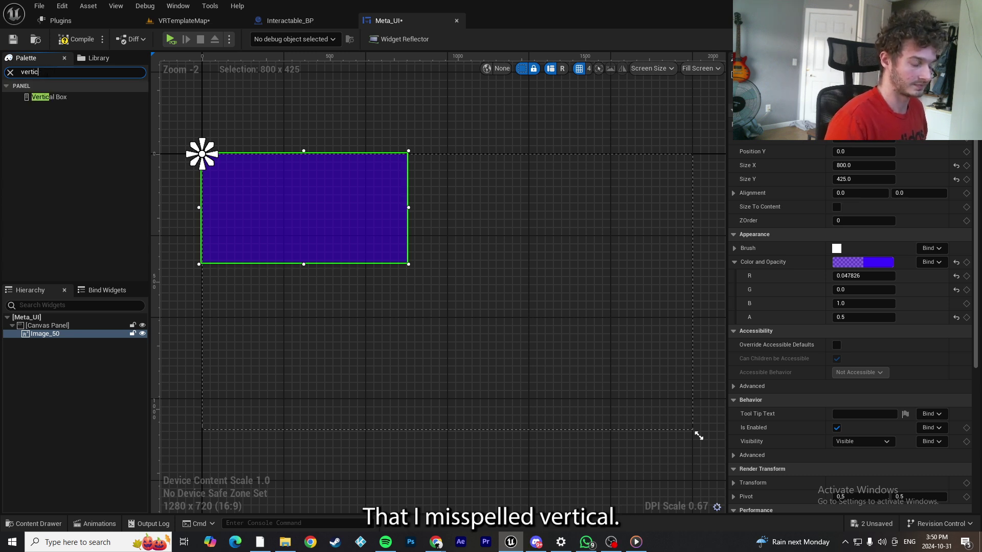
pyautogui.moveTo(58, 97); pyautogui.dragTo(53, 335)
pyautogui.click(863, 166)
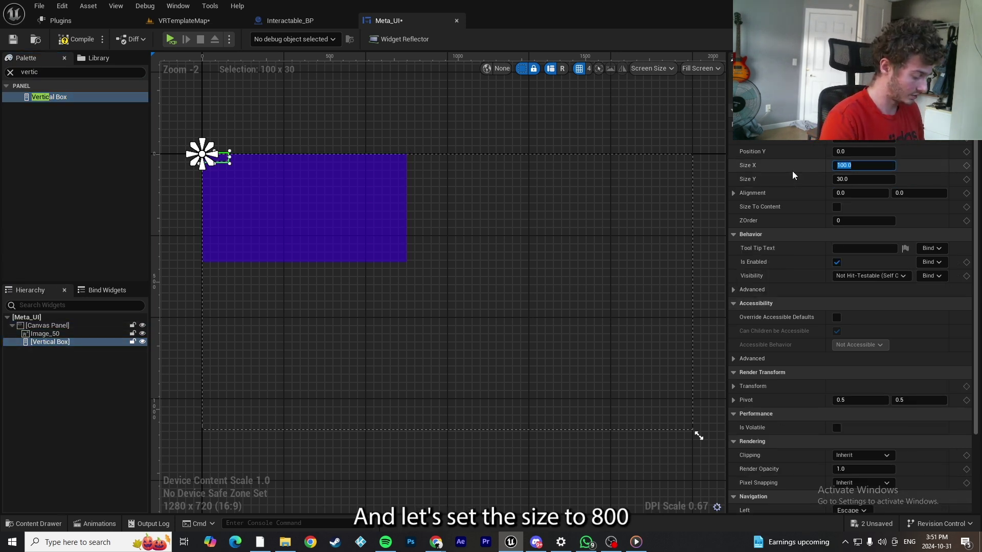
pyautogui.write('400')
pyautogui.press('Tab')
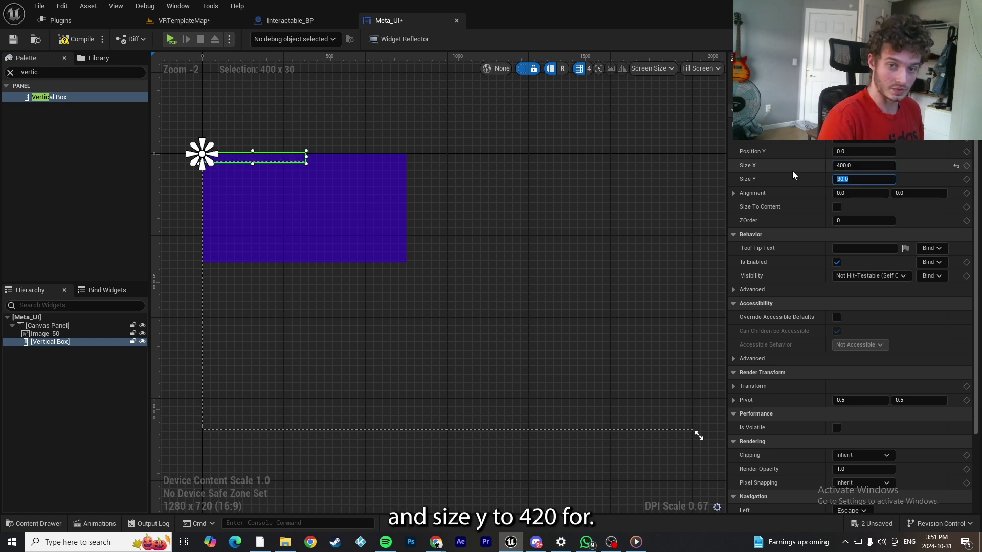
pyautogui.write('425')
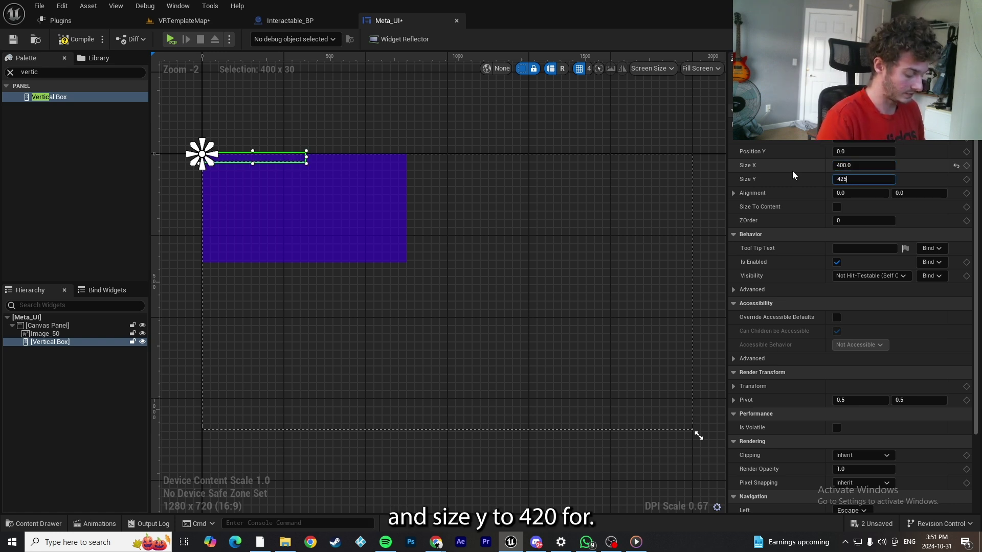
pyautogui.press('Return')
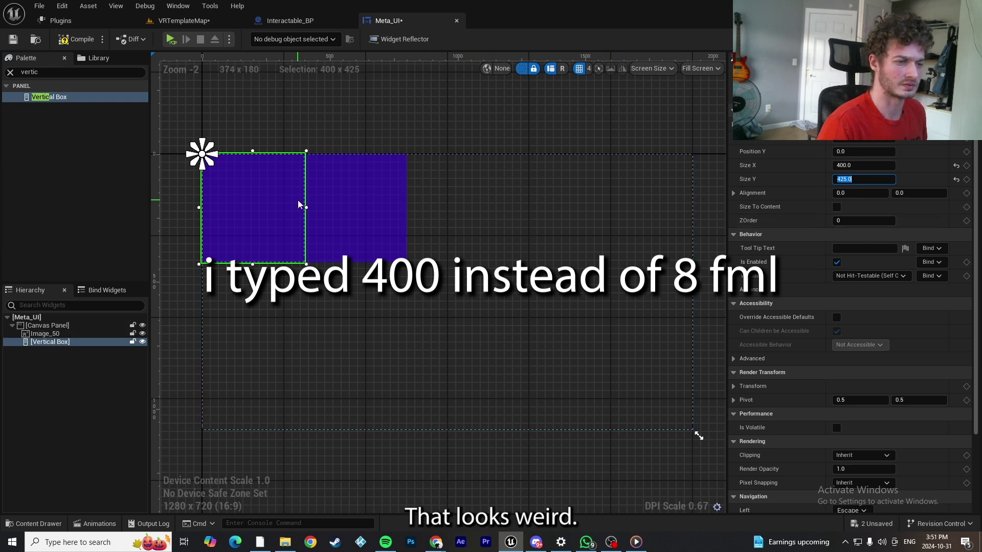
pyautogui.click(9, 71)
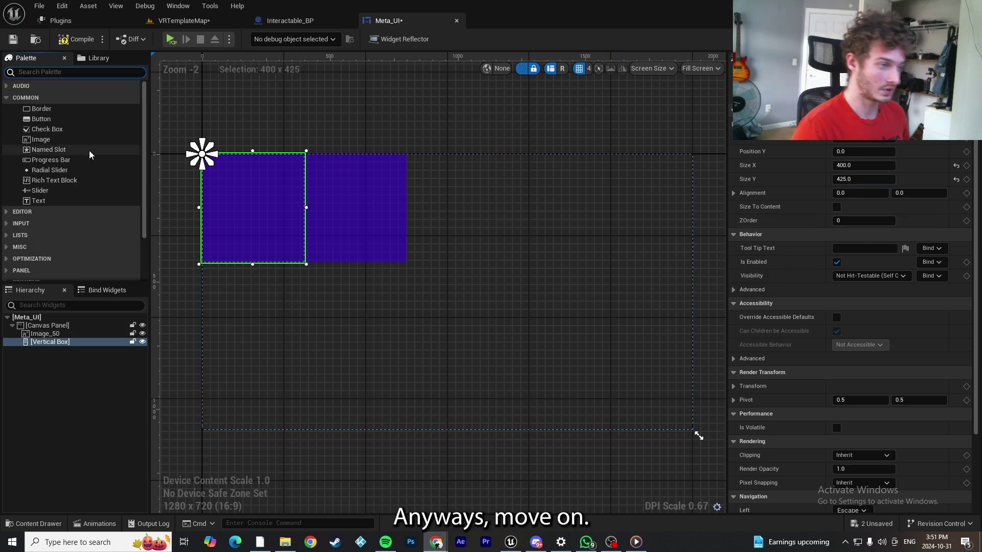
# Add a horizontally centred 'Zyn Amount' text to the Vertical Box, then drag in a Button
pyautogui.click(45, 200)
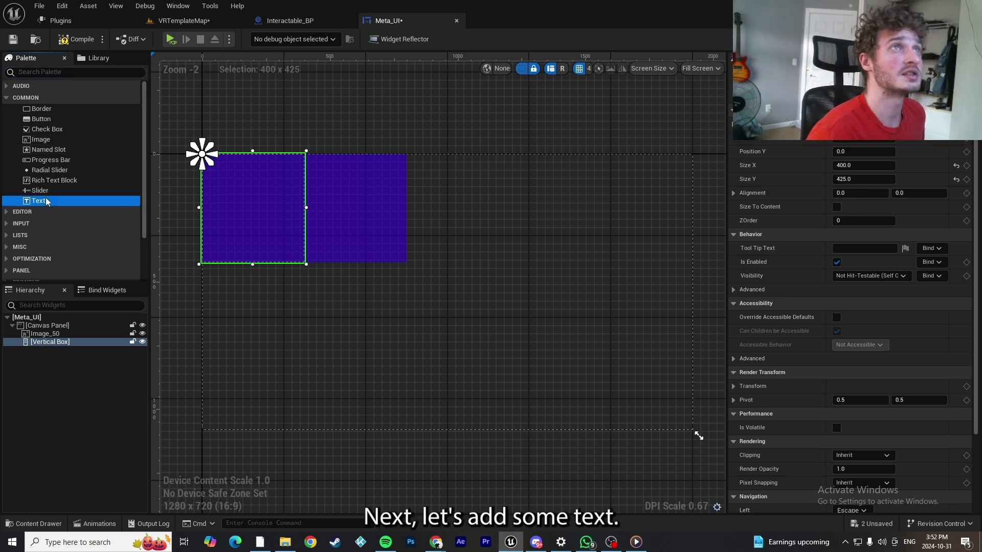
pyautogui.moveTo(45, 200); pyautogui.dragTo(61, 341)
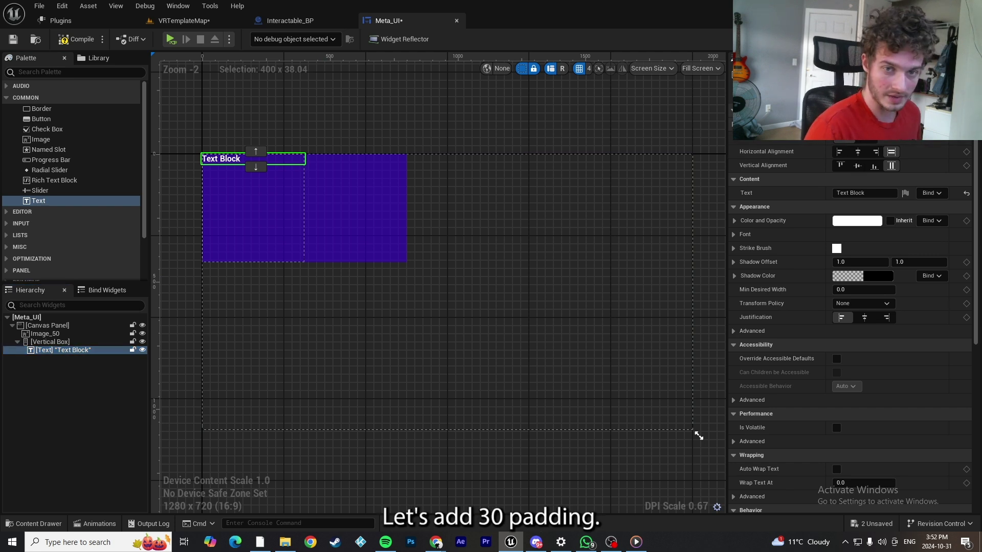
pyautogui.click(859, 153)
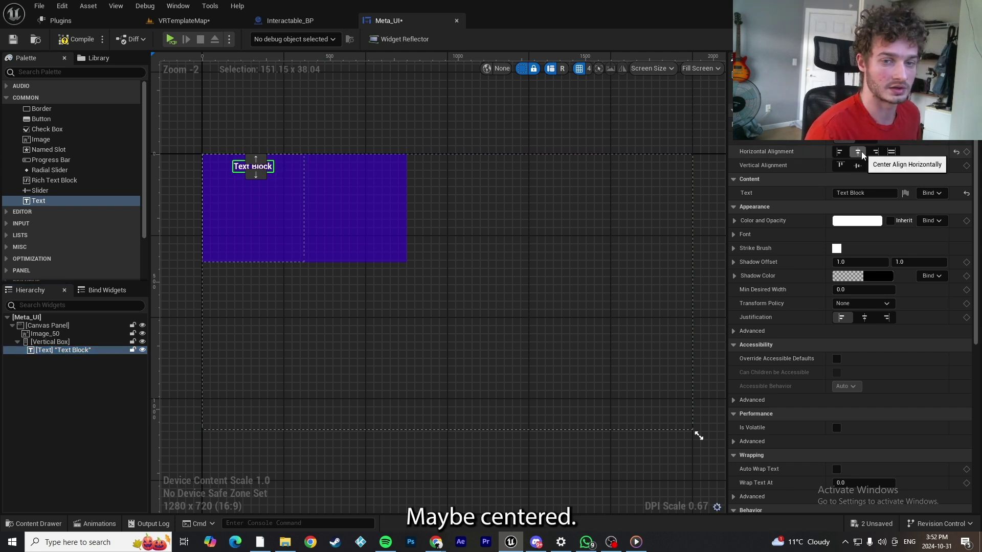
pyautogui.click(848, 193)
pyautogui.press('BackSpace')
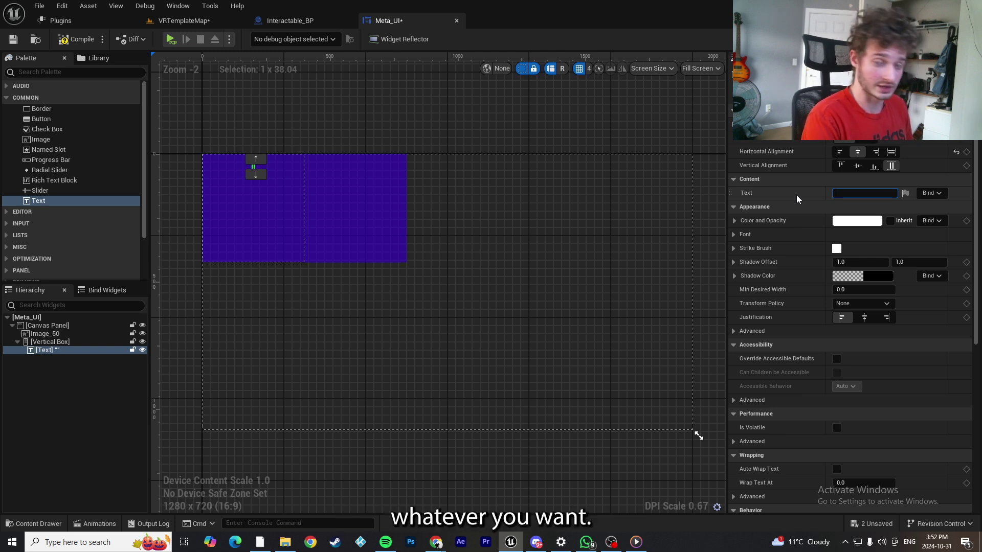
pyautogui.write('Zyn')
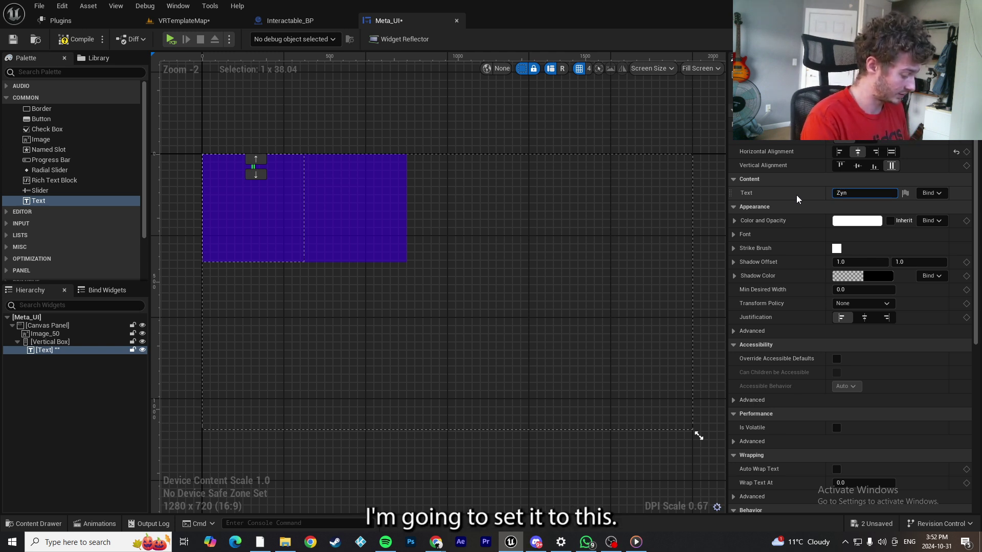
pyautogui.write(' Amount')
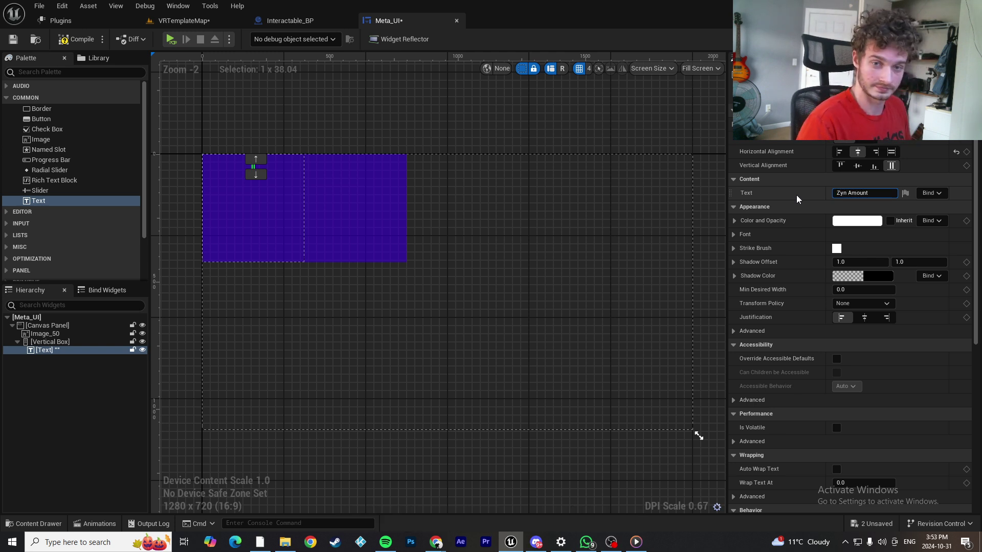
pyautogui.press('Return')
pyautogui.moveTo(41, 118); pyautogui.dragTo(63, 350)
# Drop the Button into the Vertical Box and give it a light grey Normal tint
pyautogui.click(65, 366)
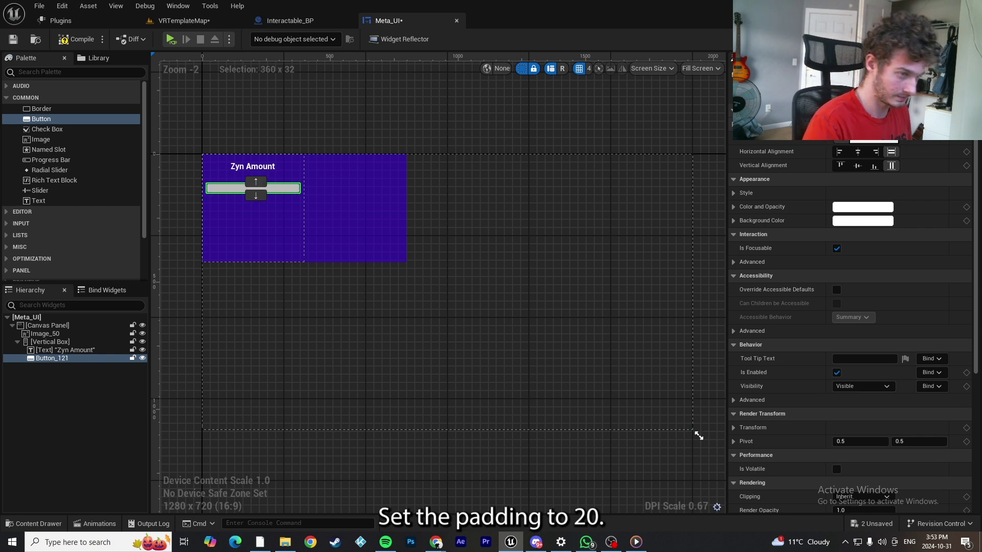
pyautogui.click(737, 193)
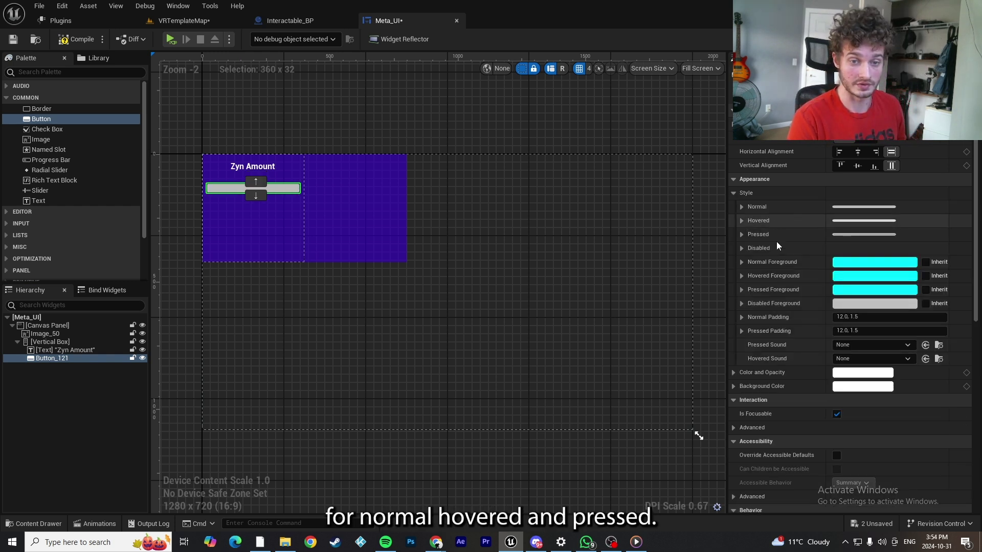
pyautogui.click(744, 206)
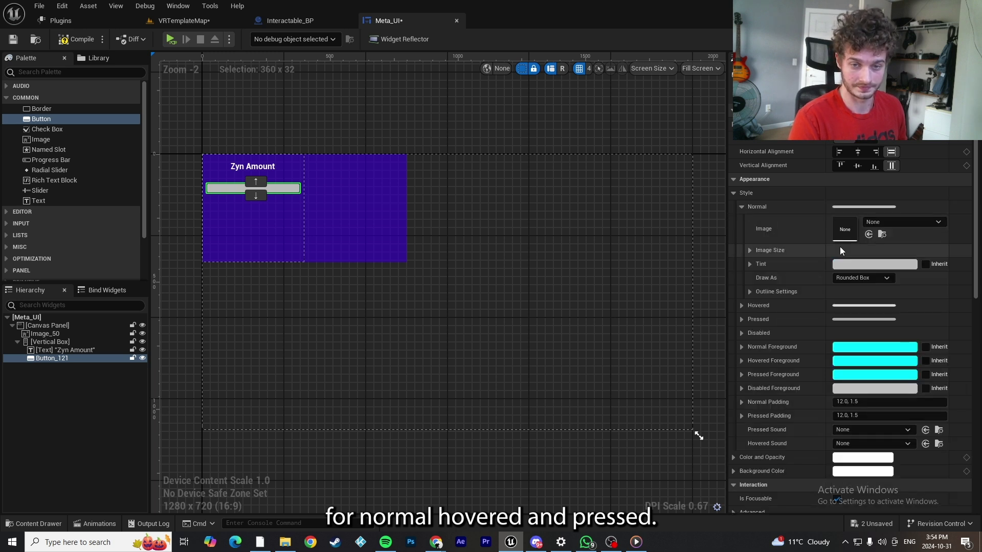
pyautogui.click(865, 265)
pyautogui.click(791, 346)
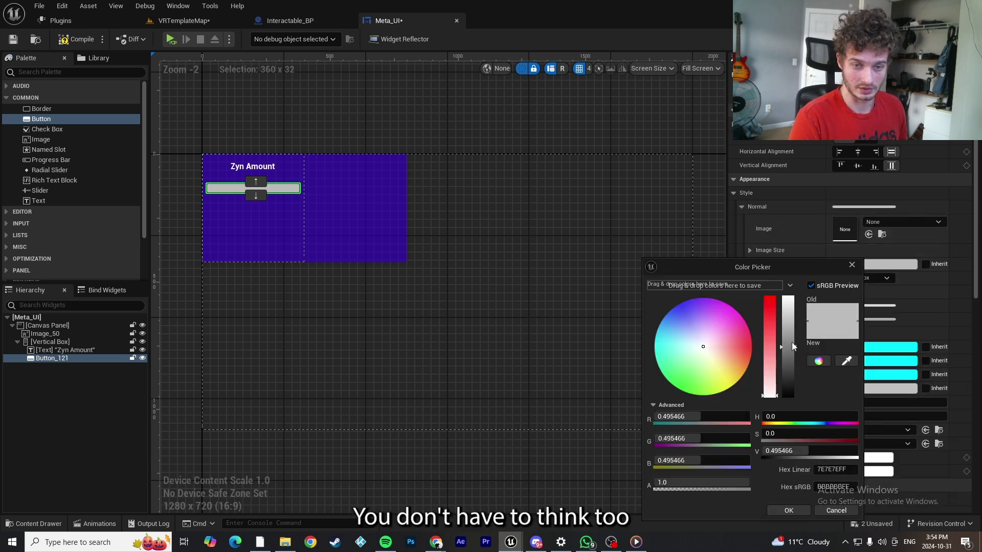
pyautogui.click(787, 511)
pyautogui.click(740, 208)
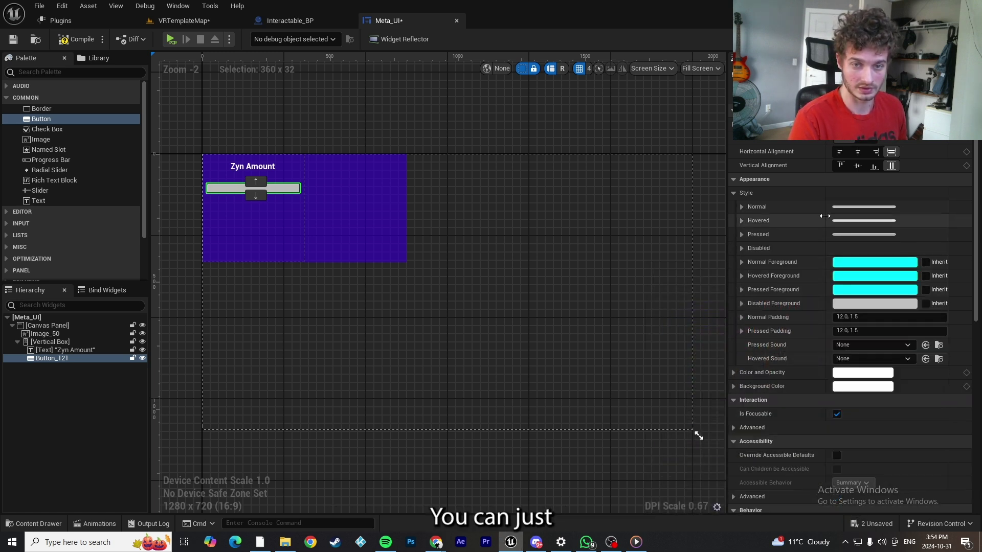
# Set the button's Hovered tint to a darker grey and its Pressed tint to black
pyautogui.click(741, 221)
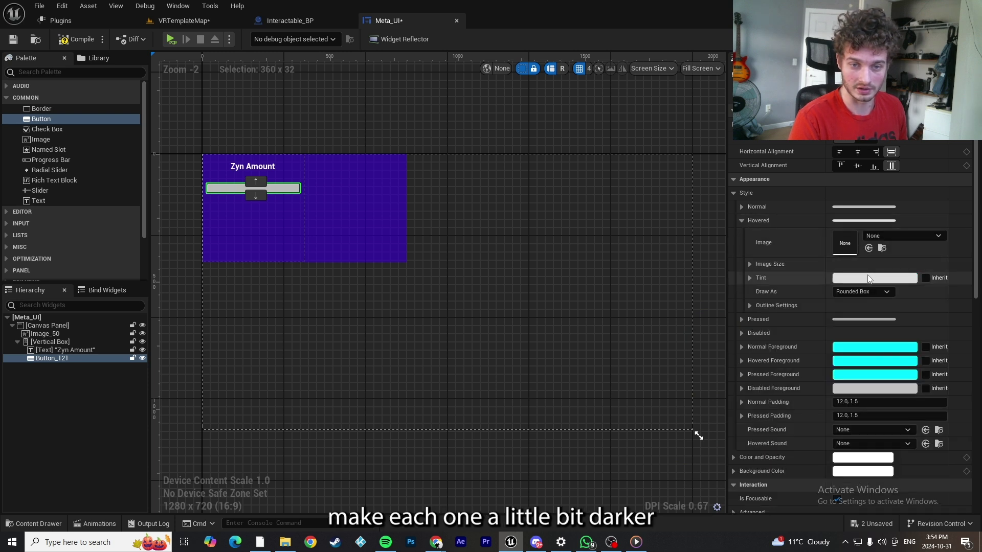
pyautogui.click(872, 279)
pyautogui.moveTo(796, 325); pyautogui.dragTo(795, 363)
pyautogui.click(793, 509)
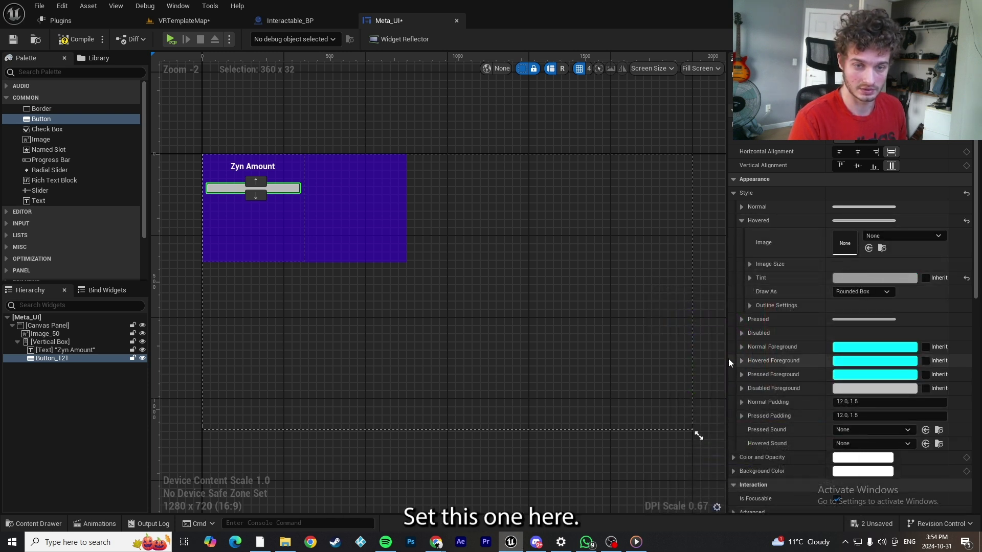
pyautogui.click(741, 319)
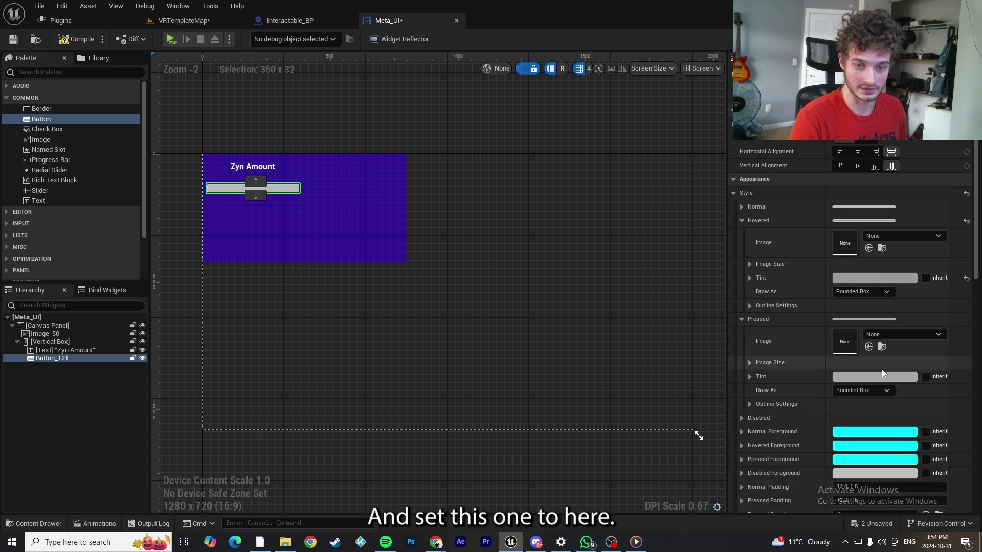
pyautogui.click(881, 372)
pyautogui.moveTo(809, 360); pyautogui.dragTo(808, 398)
pyautogui.click(806, 510)
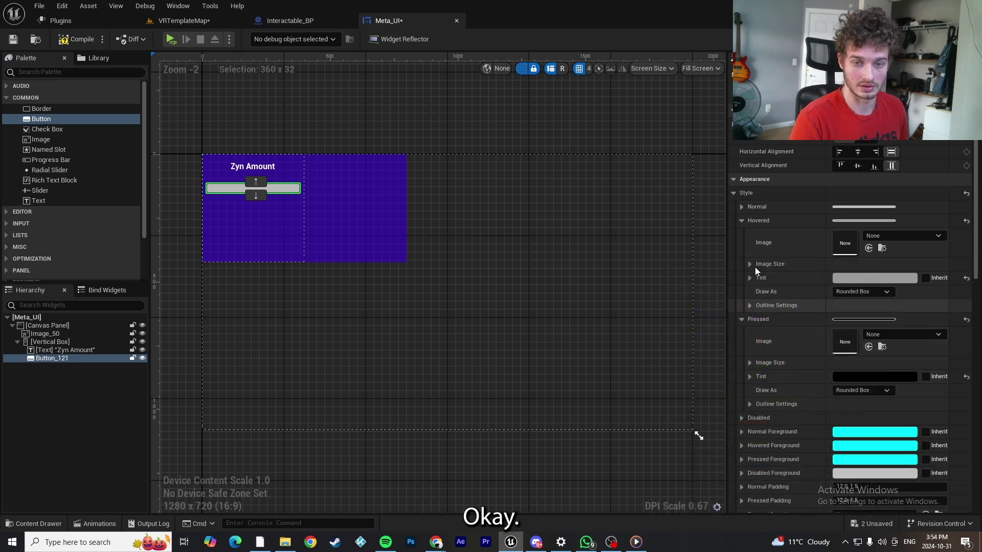
pyautogui.click(741, 319)
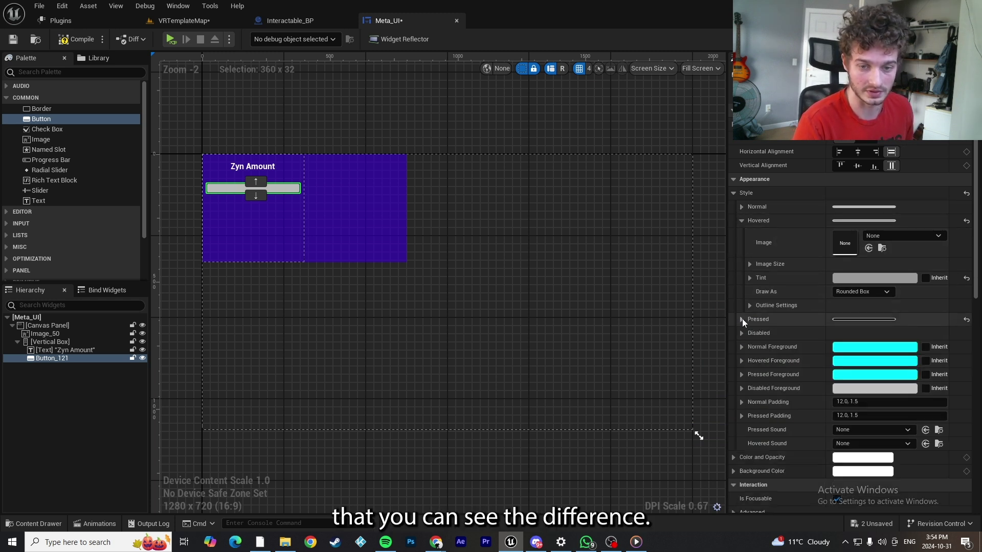
pyautogui.click(741, 220)
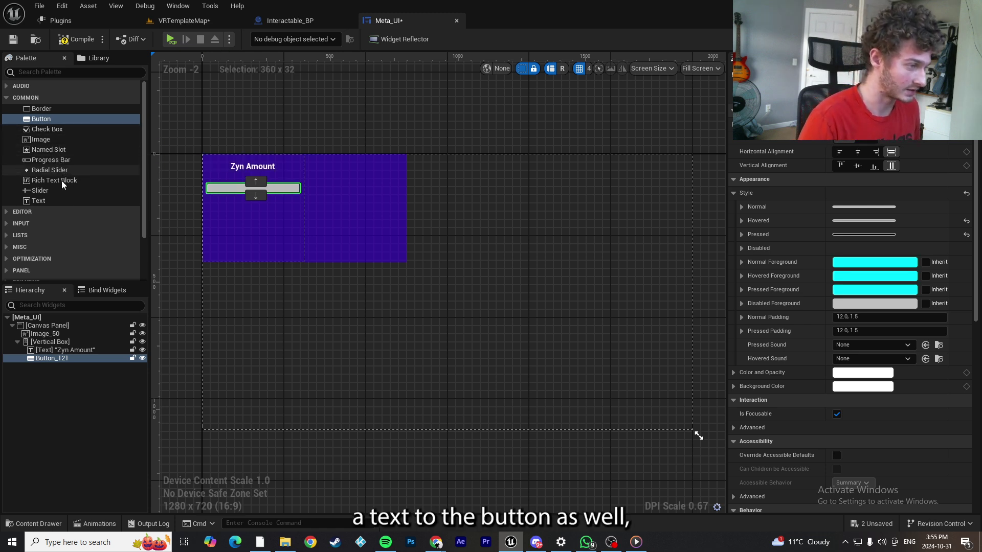
# Add a text label reading 'Button' inside Button_121
pyautogui.moveTo(60, 199); pyautogui.dragTo(65, 361)
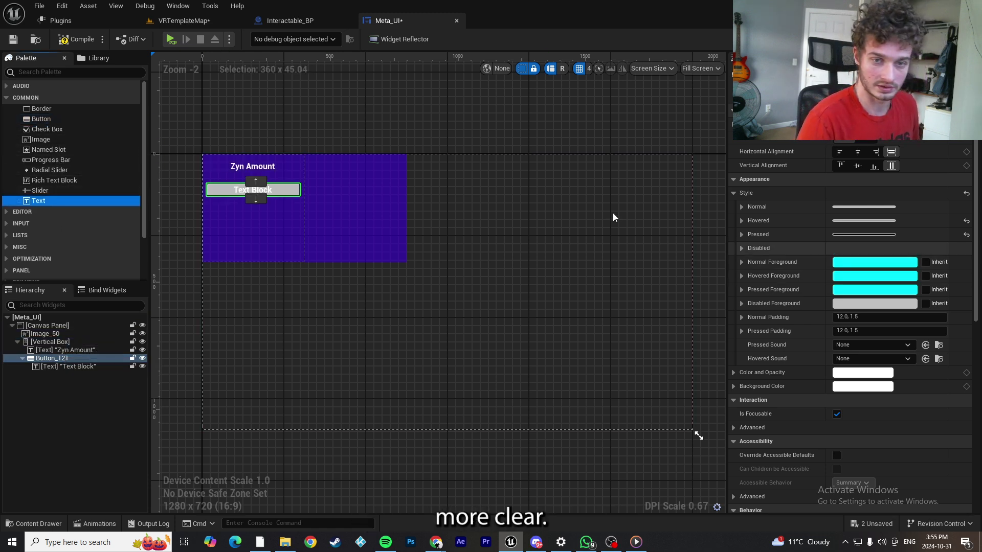
pyautogui.write('Button')
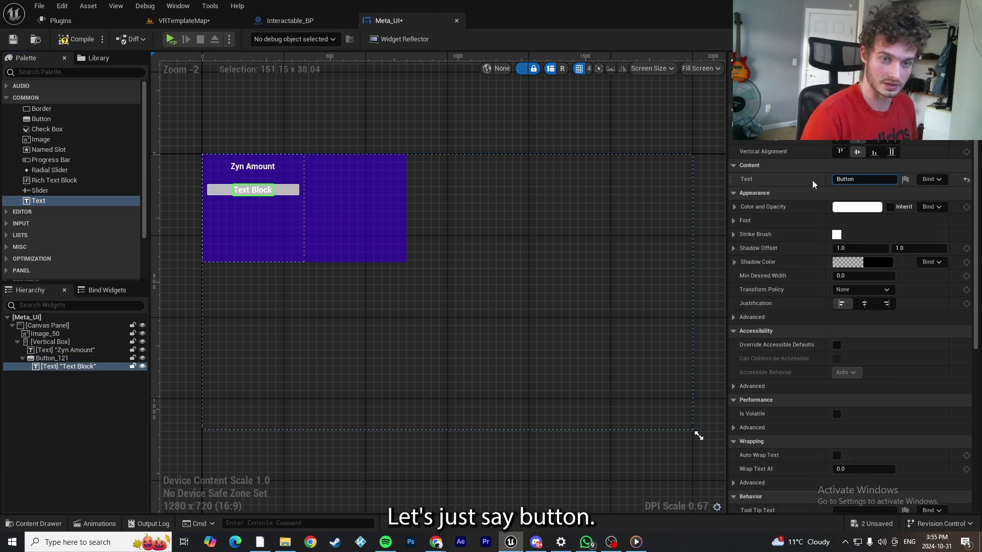
pyautogui.press('Return')
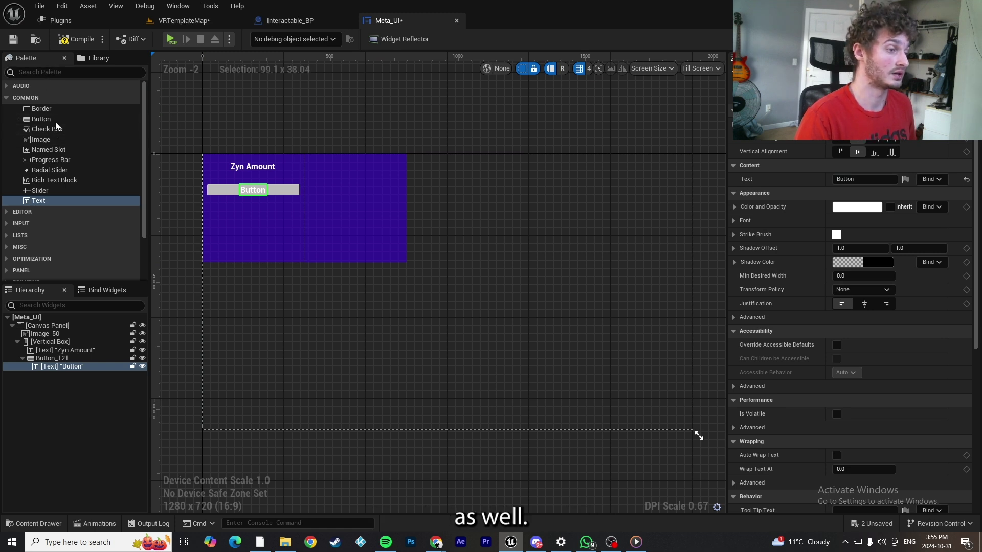
# Add a Slider from the Palette into the Vertical Box below the button
pyautogui.write('sl')
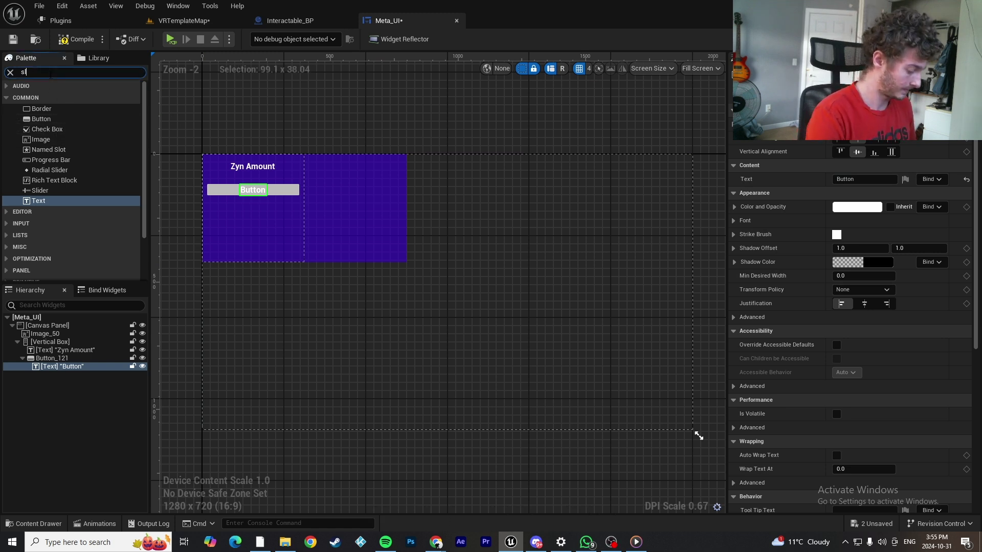
pyautogui.write('ider')
pyautogui.moveTo(40, 180); pyautogui.dragTo(69, 341)
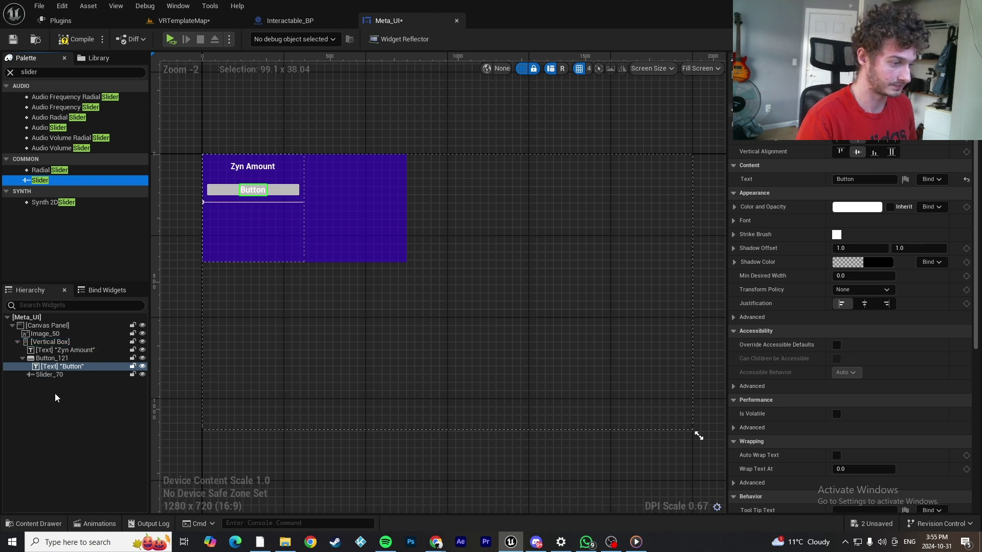
pyautogui.click(55, 375)
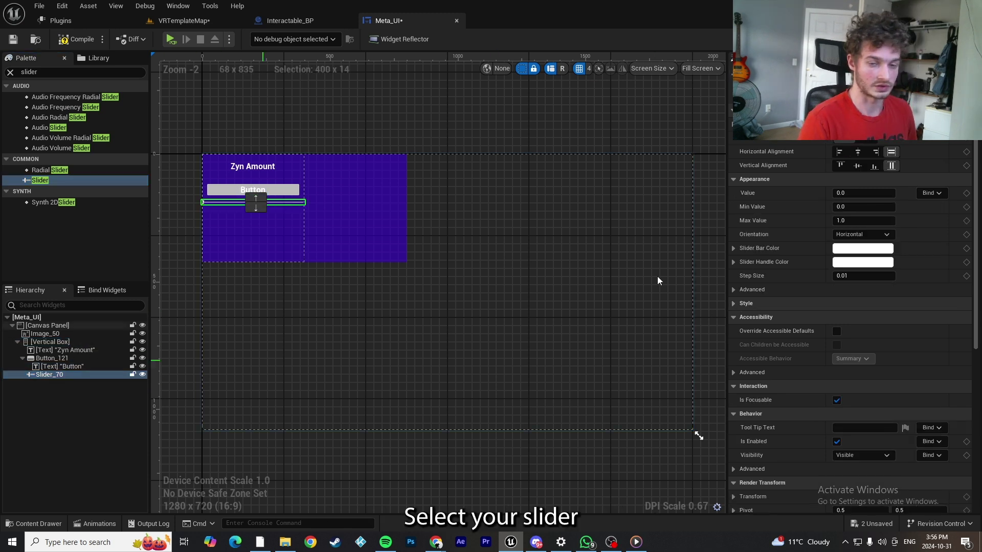
# Set the slider's Normal Thumb image size to 72×72
pyautogui.click(734, 303)
pyautogui.click(732, 317)
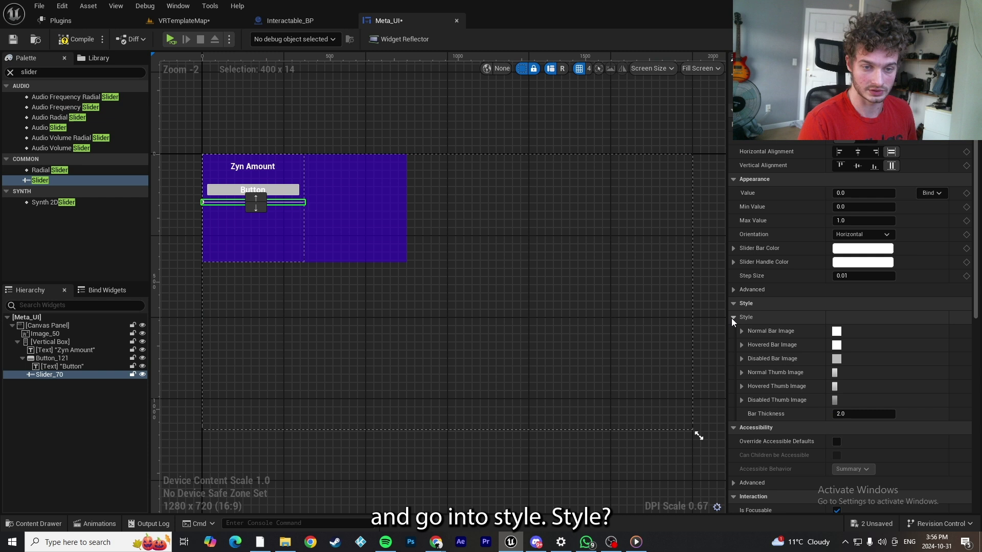
pyautogui.click(741, 372)
pyautogui.scroll(-1, 786, 415)
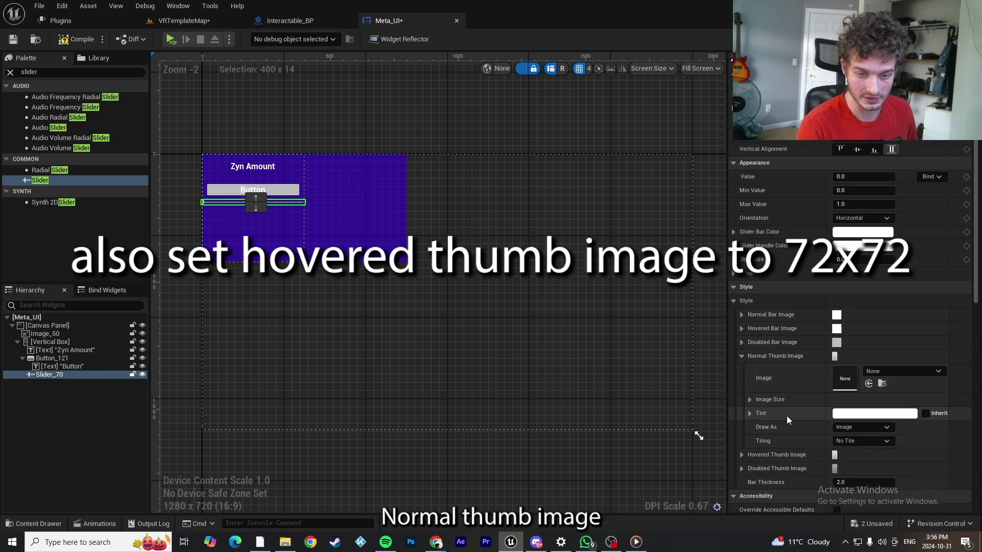
pyautogui.click(750, 400)
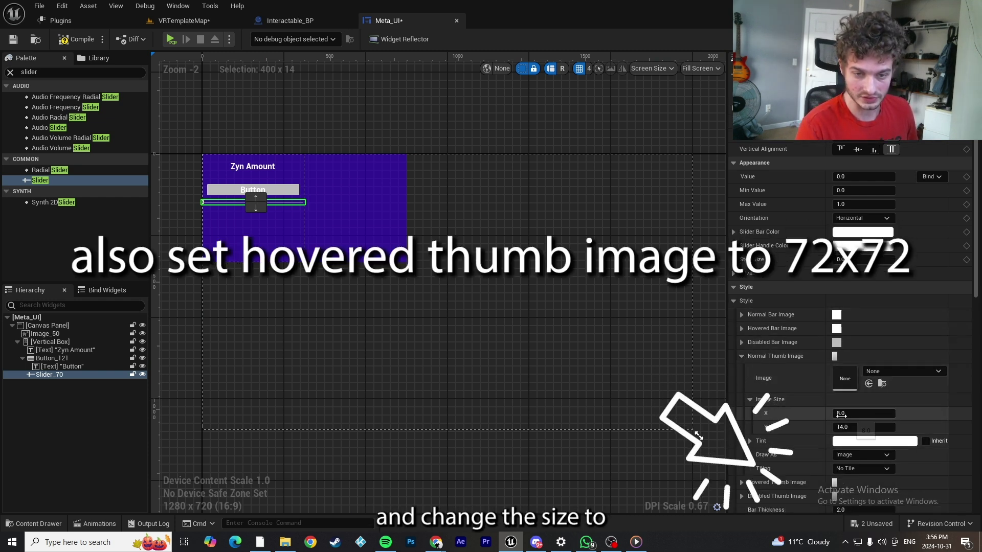
pyautogui.click(841, 414)
pyautogui.write('7')
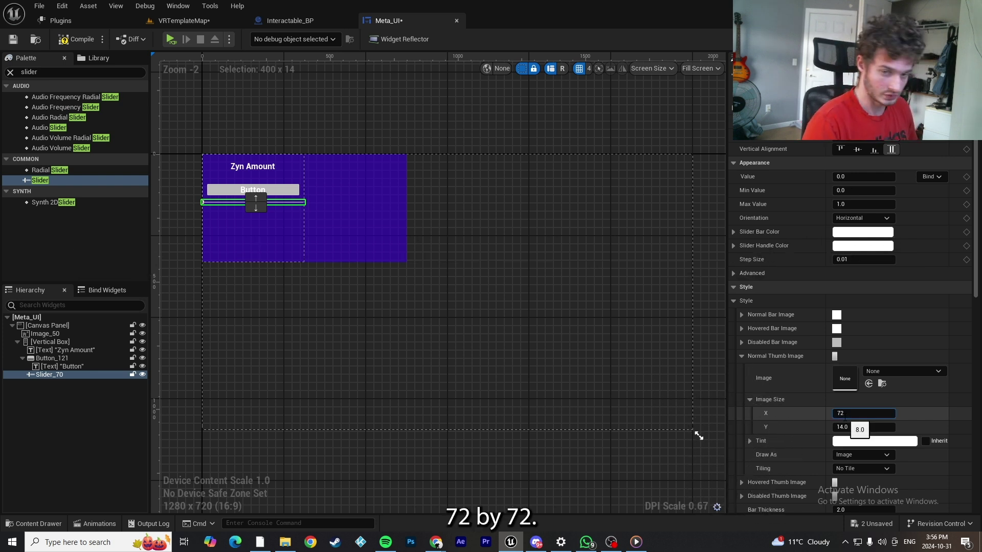
pyautogui.write('2')
pyautogui.press('Return')
pyautogui.click(851, 427)
pyautogui.write('72')
pyautogui.press('Return')
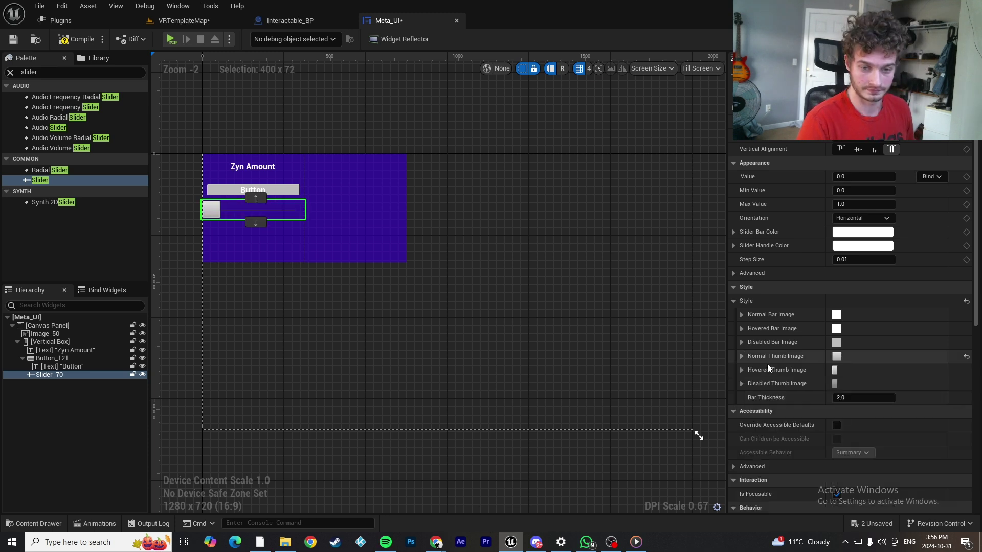
pyautogui.click(741, 356)
# Set the slider bar thickness to 72 and add 30 padding around it
pyautogui.click(851, 398)
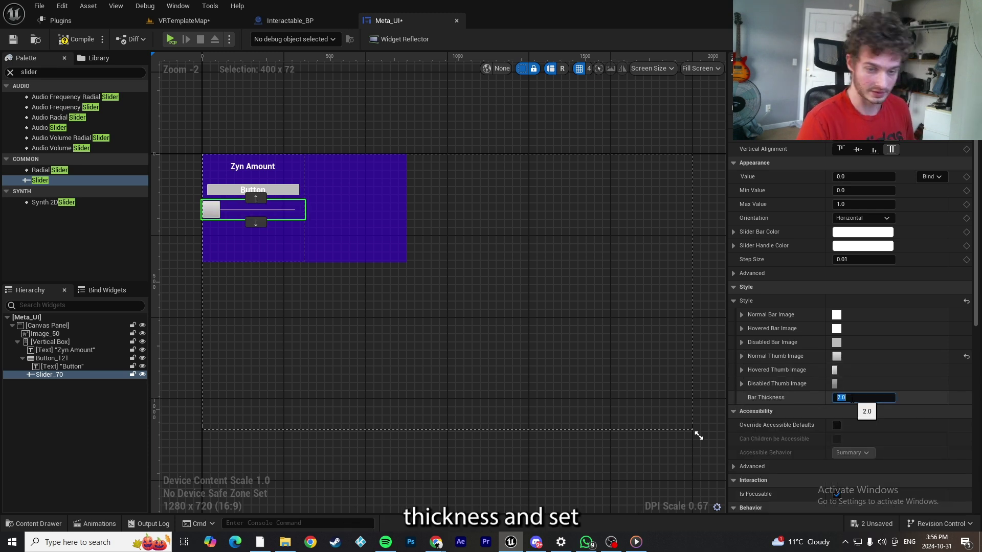
pyautogui.write('72')
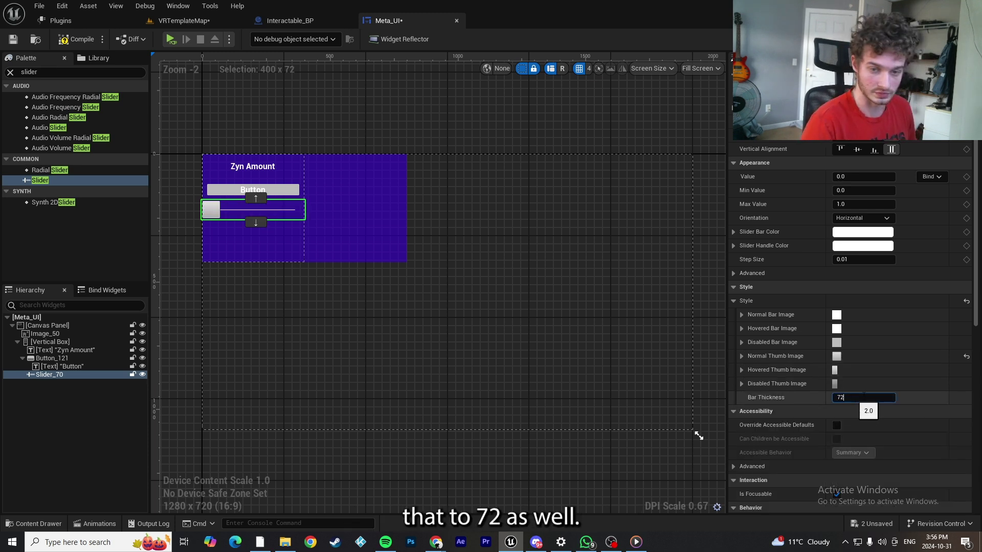
pyautogui.press('Return')
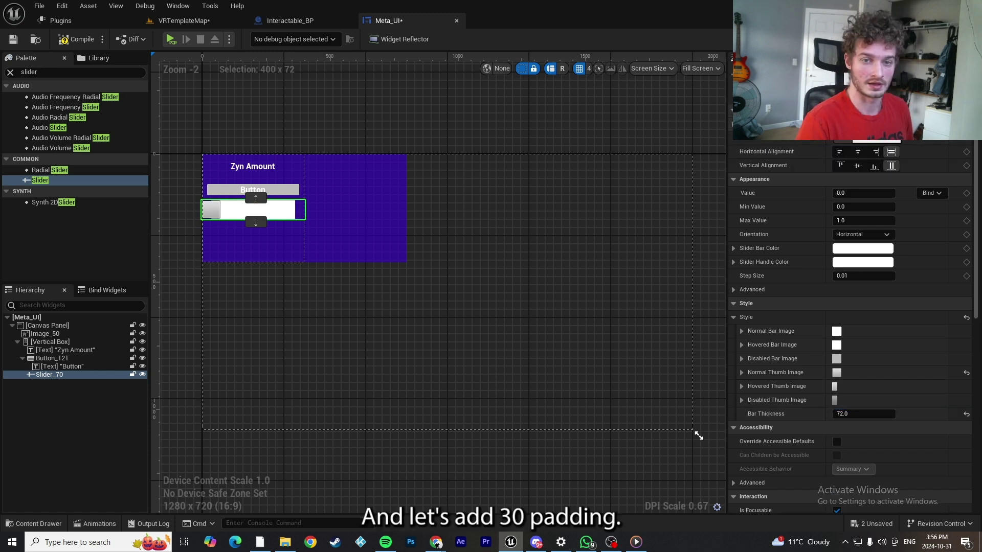
pyautogui.press('Return')
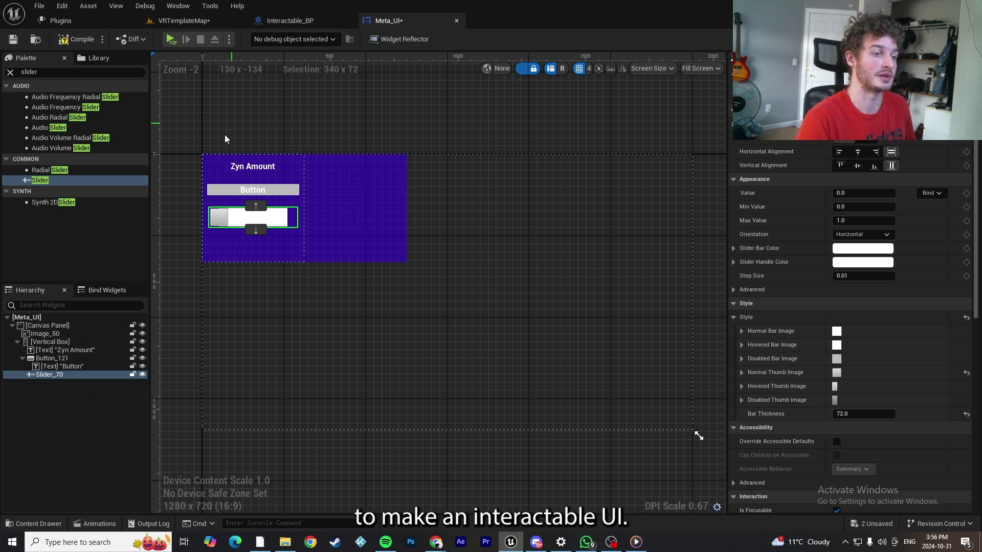
# Shift the Vertical Box right over the blue panel, then compile and save Meta_UI
pyautogui.moveTo(290, 170); pyautogui.dragTo(336, 170)
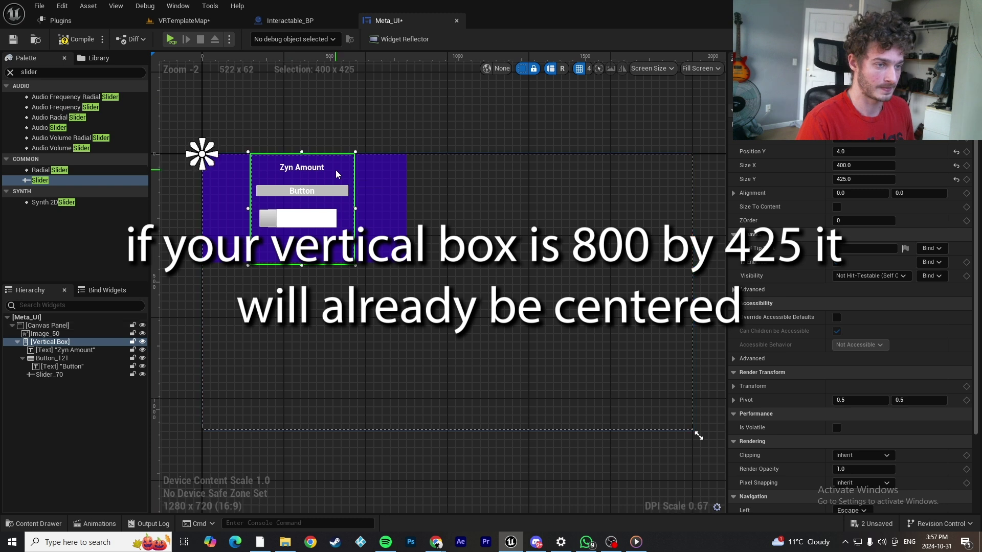
pyautogui.click(76, 38)
pyautogui.click(13, 40)
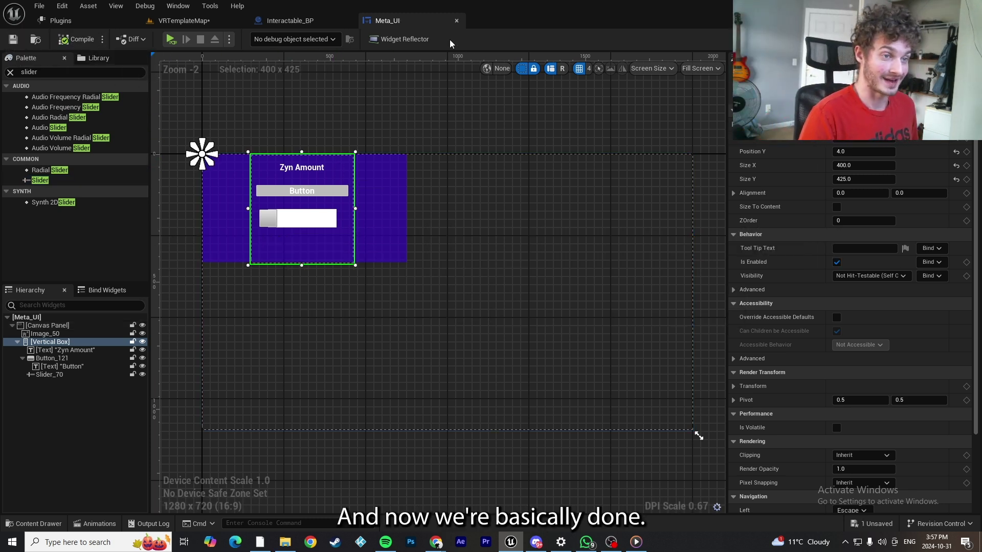
# In VRTemplateMap, place an ISDK Interactable Widget via Quick Add and raise it above the floor
pyautogui.click(182, 20)
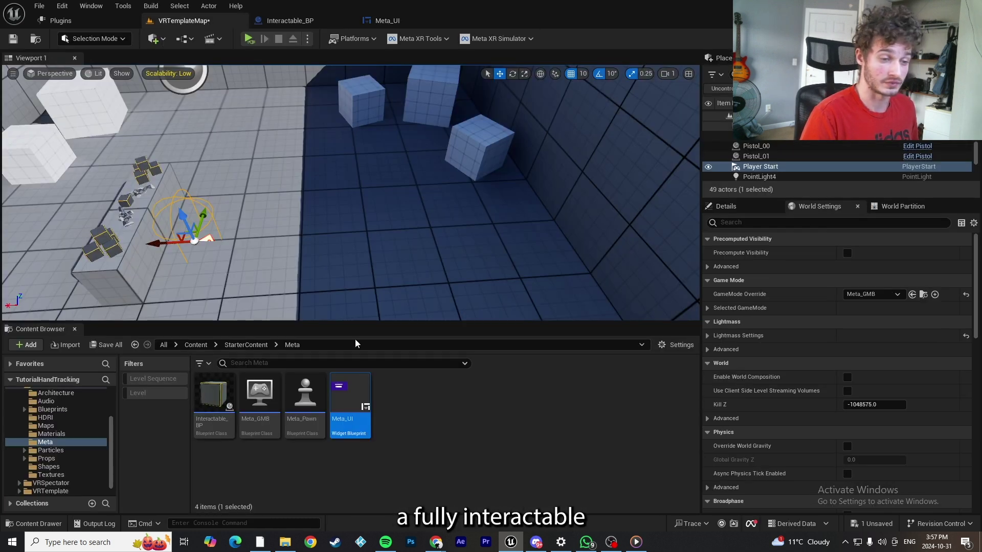
pyautogui.click(427, 414)
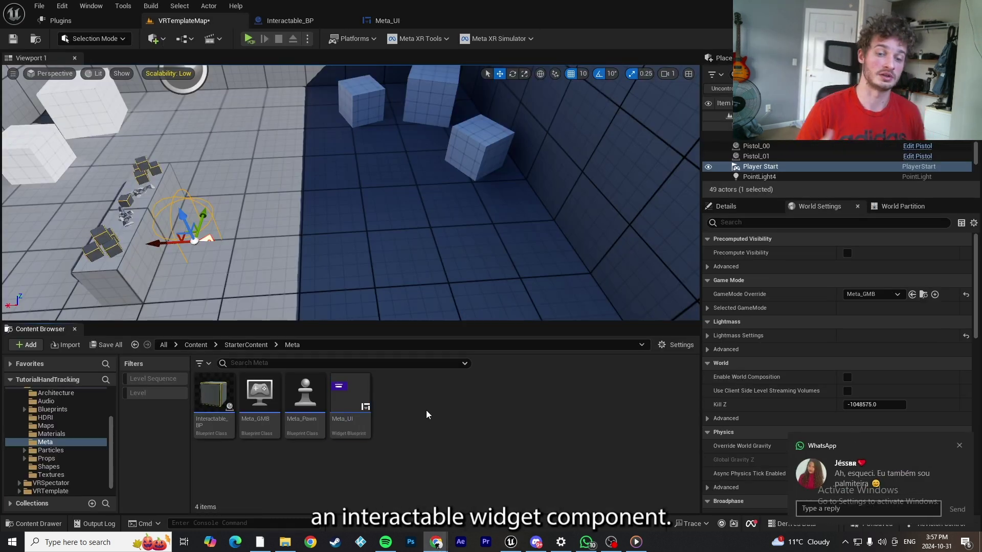
pyautogui.click(156, 39)
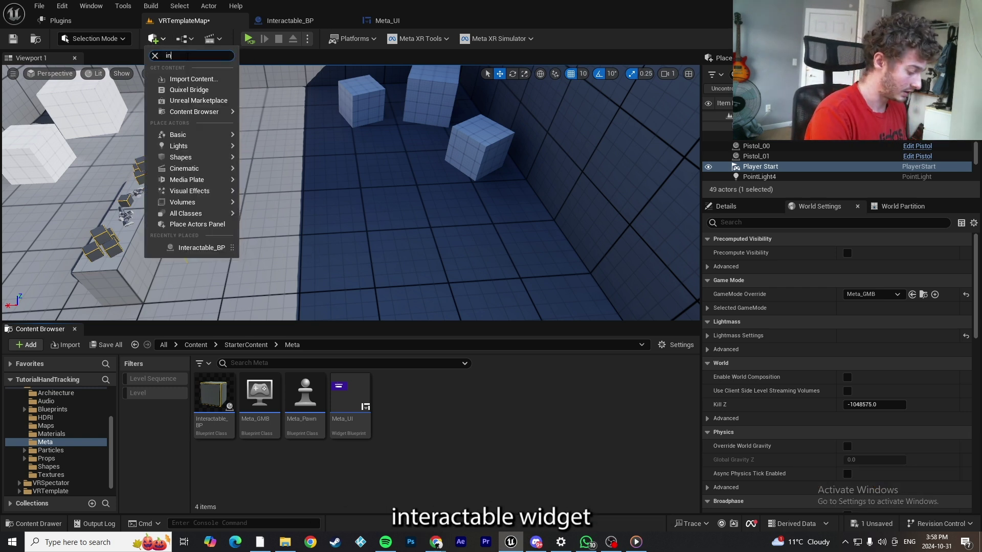
pyautogui.write('interactab')
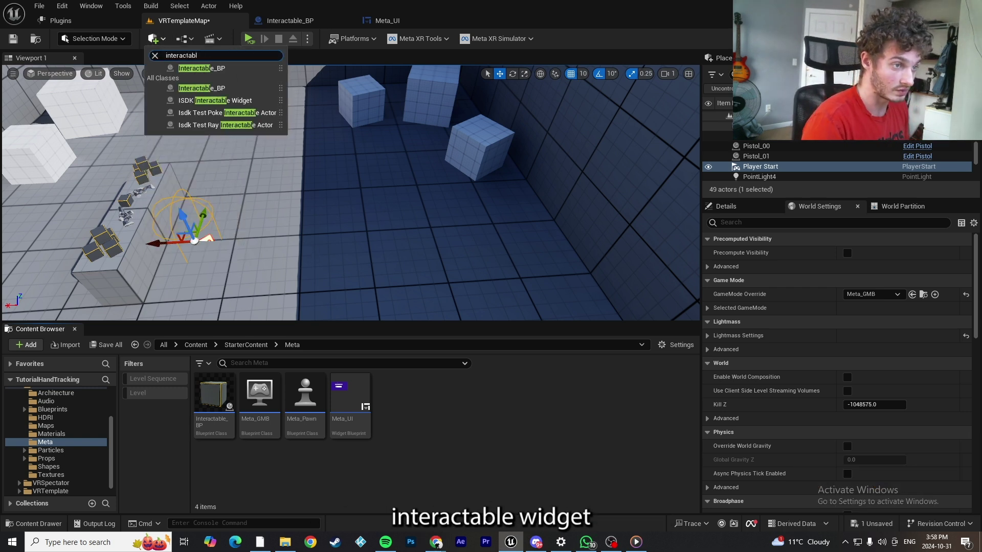
pyautogui.write('l')
pyautogui.click(224, 101)
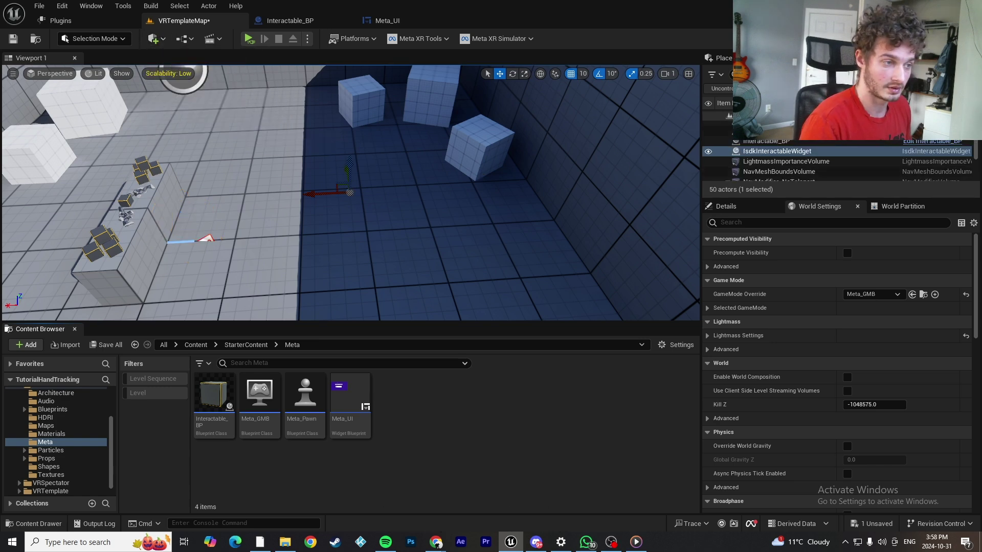
pyautogui.moveTo(350, 192); pyautogui.dragTo(509, 151, button='right')
pyautogui.moveTo(411, 157); pyautogui.dragTo(421, 94)
pyautogui.moveTo(413, 104); pyautogui.dragTo(389, 118, button='right')
pyautogui.click(726, 206)
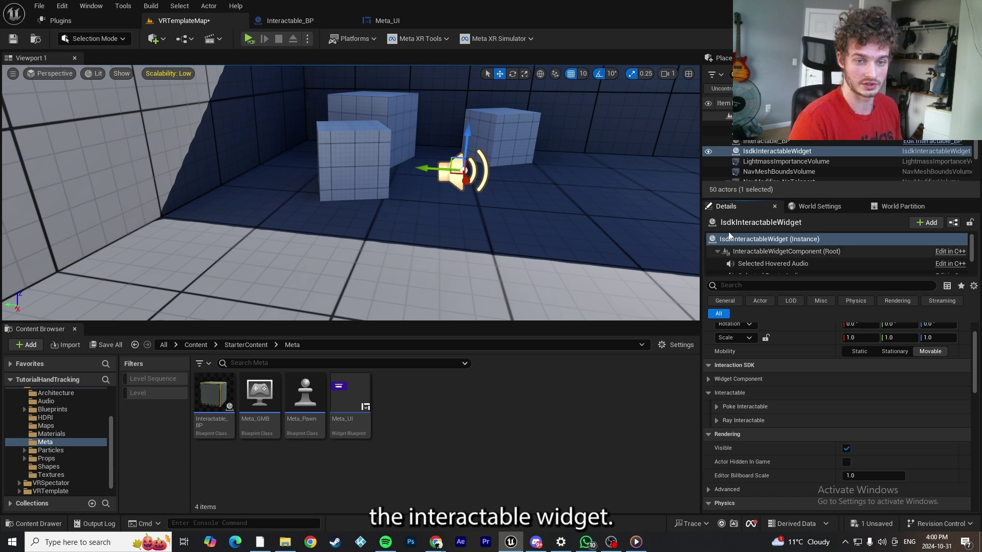
# Set the Widget Component's Widget Class to Meta_UI
pyautogui.click(708, 380)
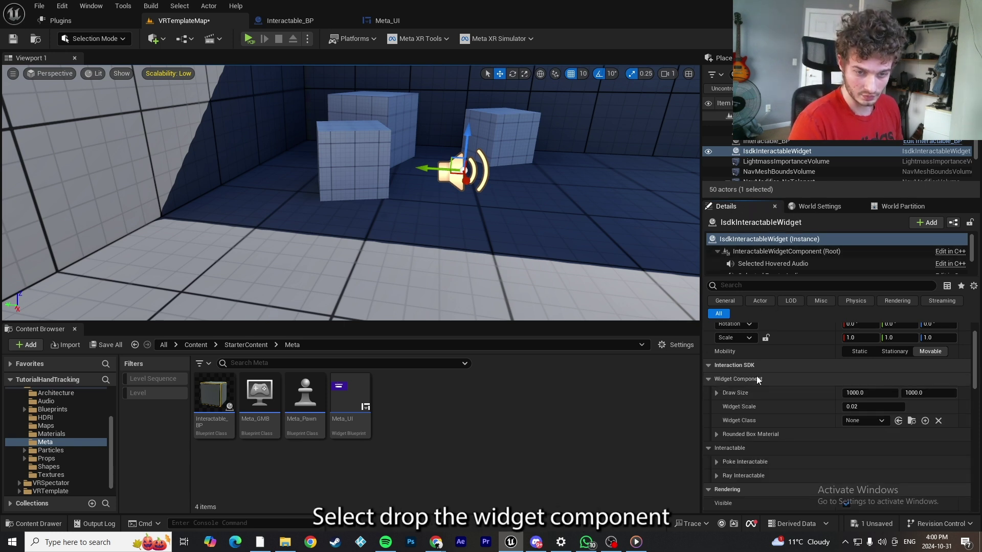
pyautogui.click(853, 421)
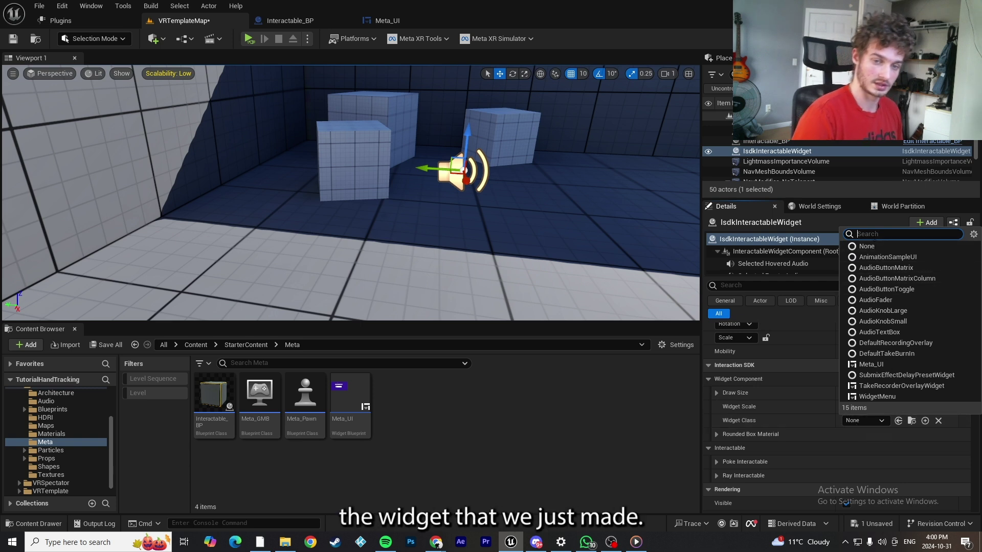
pyautogui.write('meta_u')
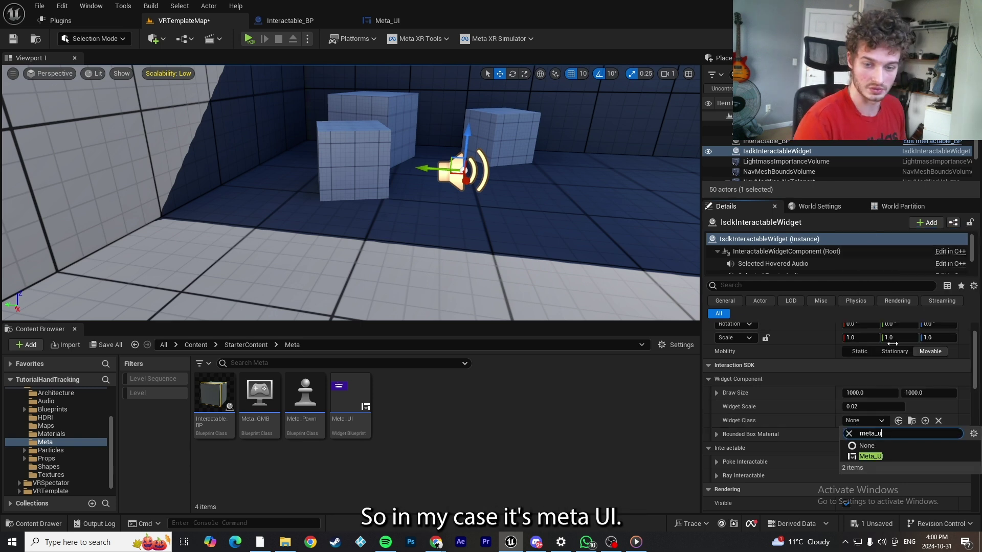
pyautogui.click(909, 457)
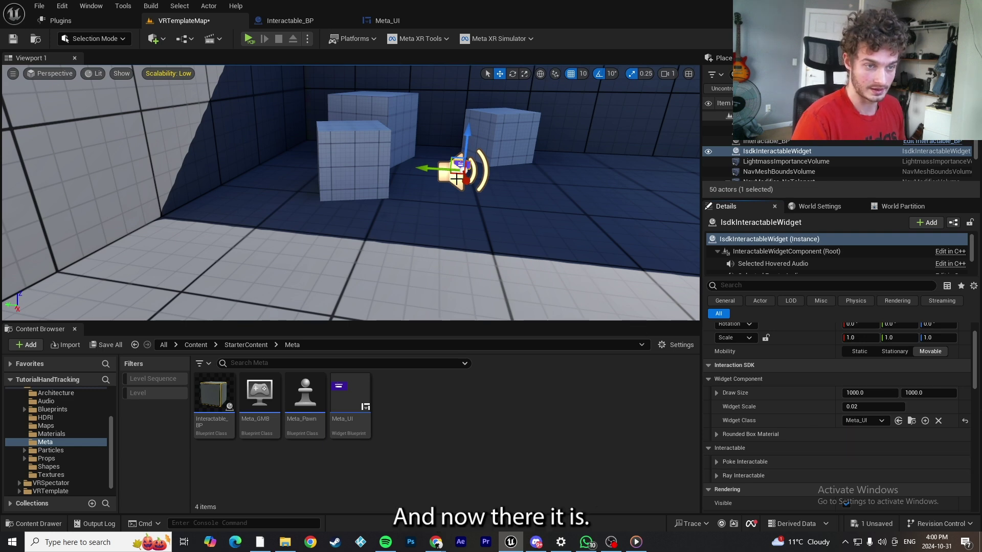
pyautogui.moveTo(463, 161); pyautogui.dragTo(514, 208, button='right')
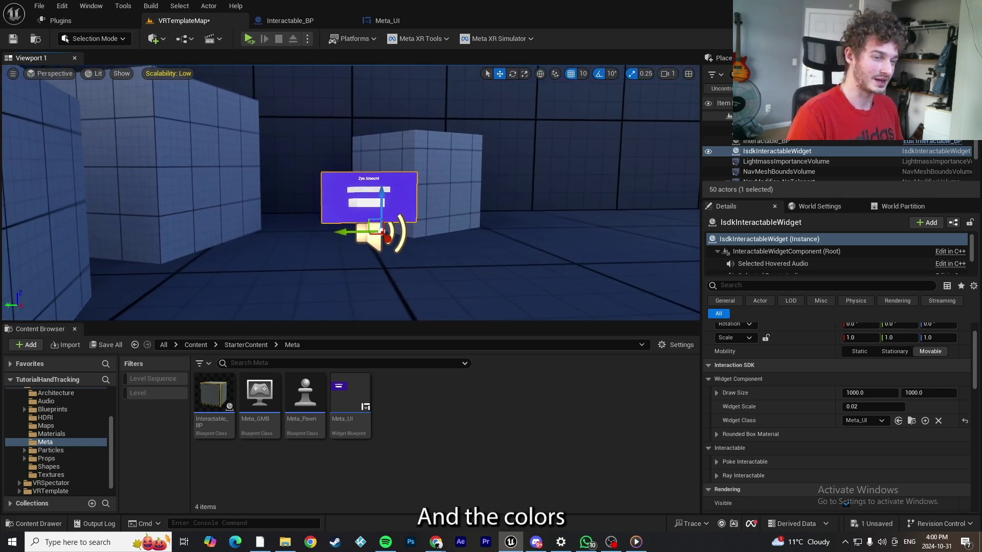
pyautogui.moveTo(515, 208)
pyautogui.mouseDown(button='right')
pyautogui.moveTo(532, 210)
pyautogui.moveTo(514, 205)
pyautogui.mouseUp(button='right')
# Set the widget's draw size to 800 × 425 and its widget scale to 0.08
pyautogui.click(864, 393)
pyautogui.write('800')
pyautogui.click(915, 393)
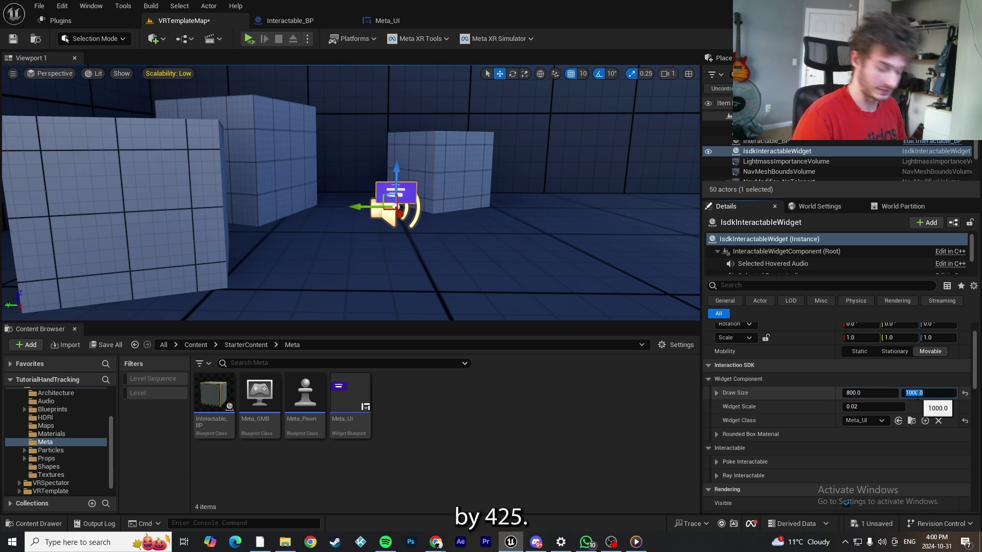
pyautogui.write('425')
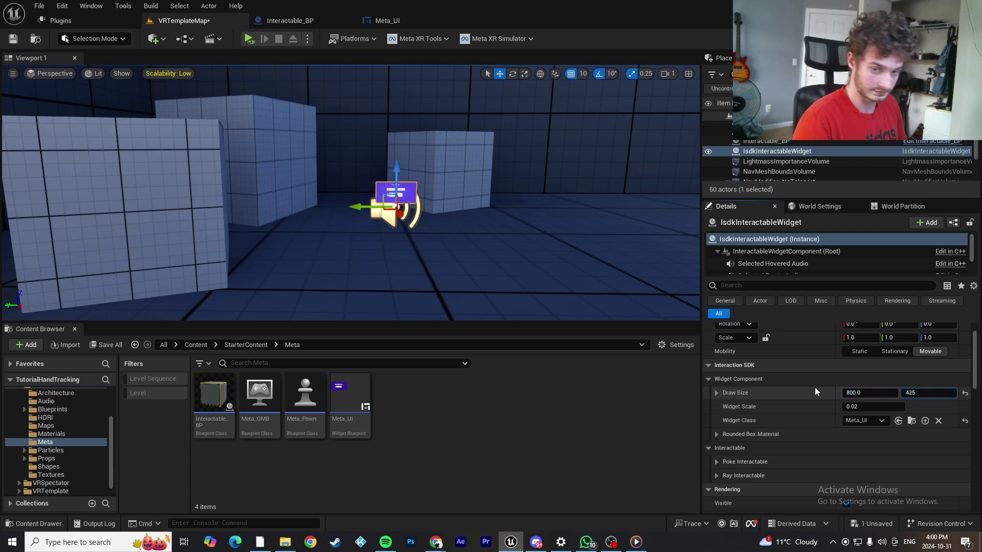
pyautogui.press('Return')
pyautogui.click(863, 406)
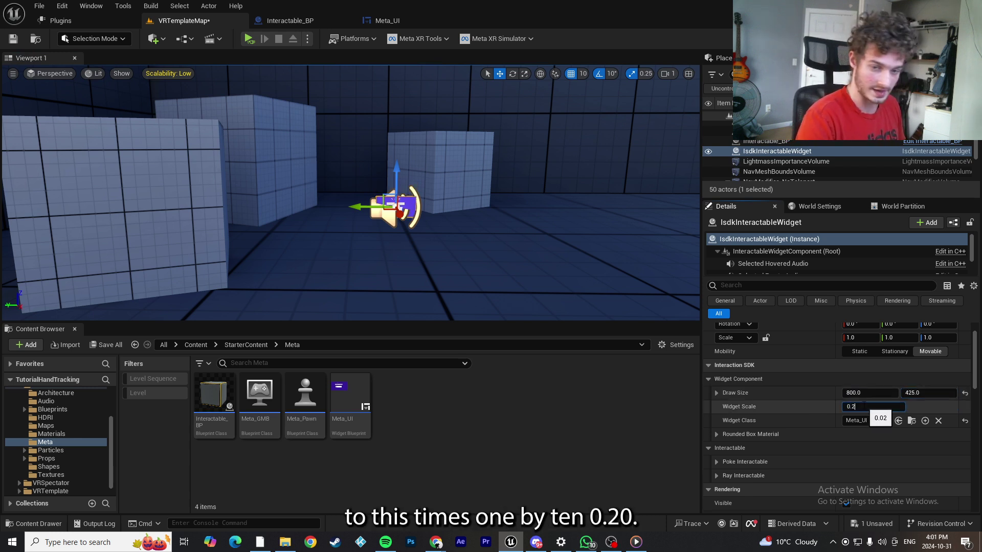
pyautogui.press('Return')
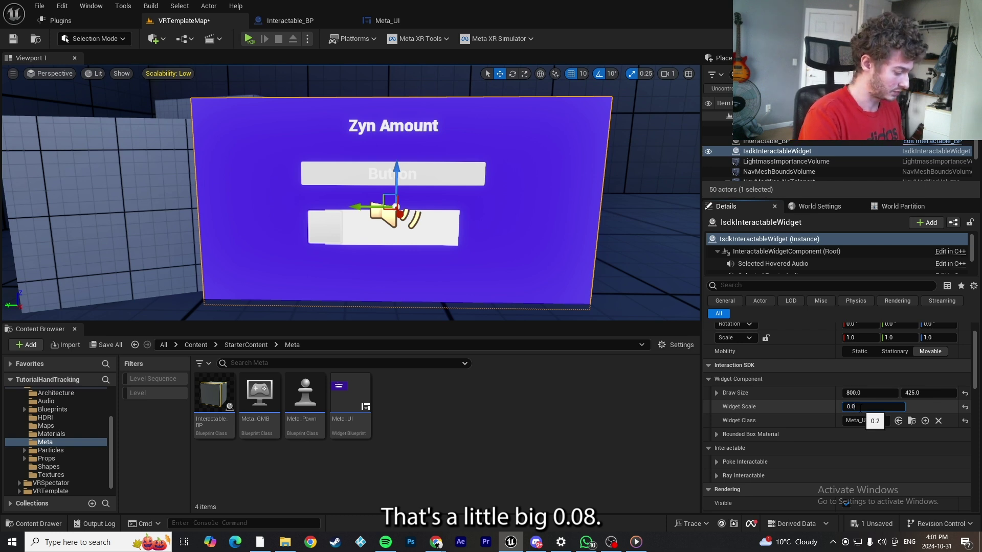
pyautogui.write('0.08')
pyautogui.press('Return')
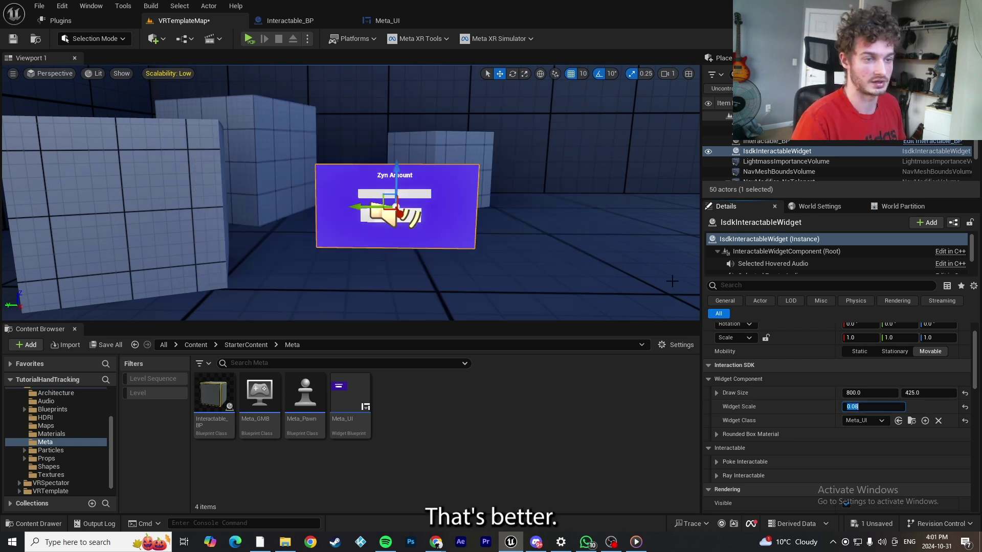
# Enable Use Rounded Box Material with Transparent blend mode and Two Sided rendering
pyautogui.scroll(-2, 775, 421)
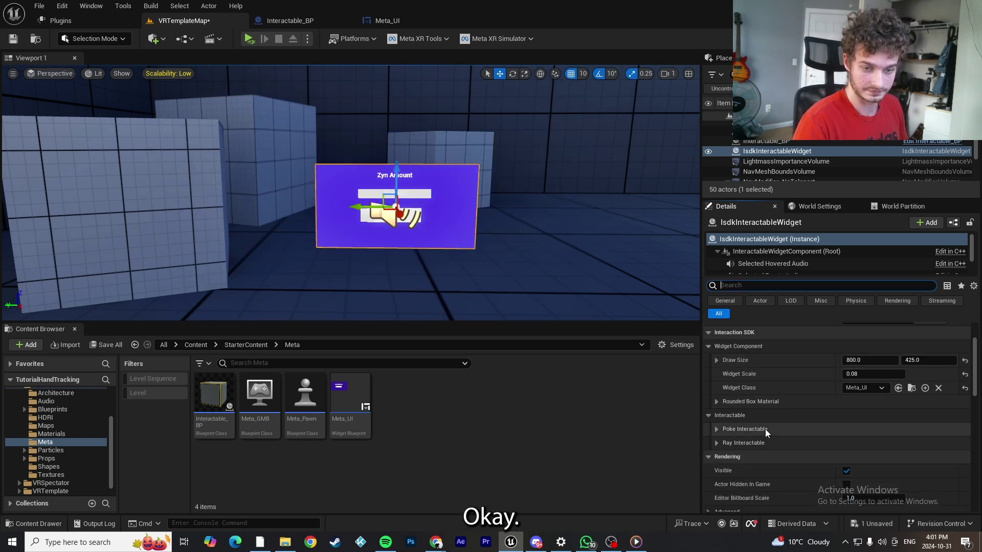
pyautogui.click(717, 419)
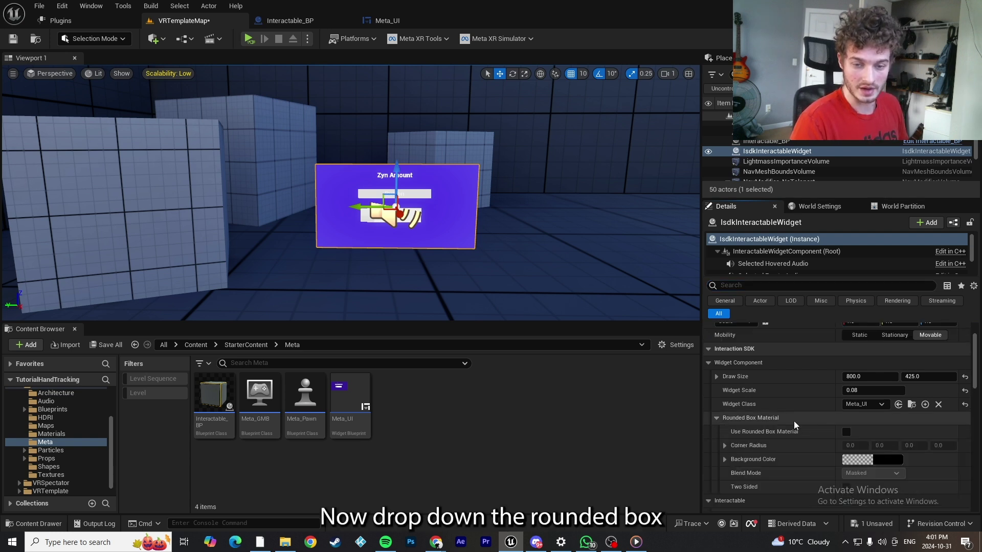
pyautogui.scroll(-1, 795, 425)
pyautogui.scroll(-1, 800, 441)
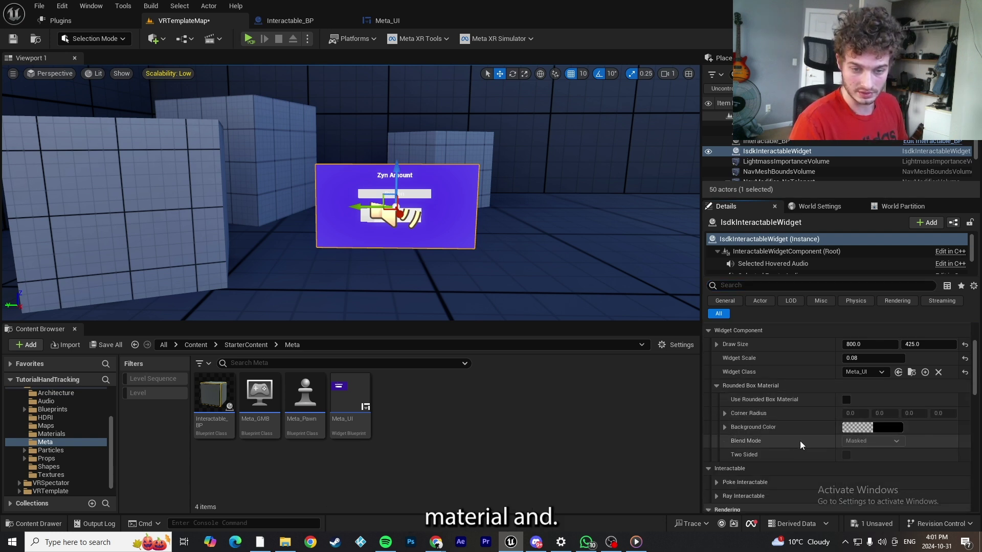
pyautogui.click(846, 401)
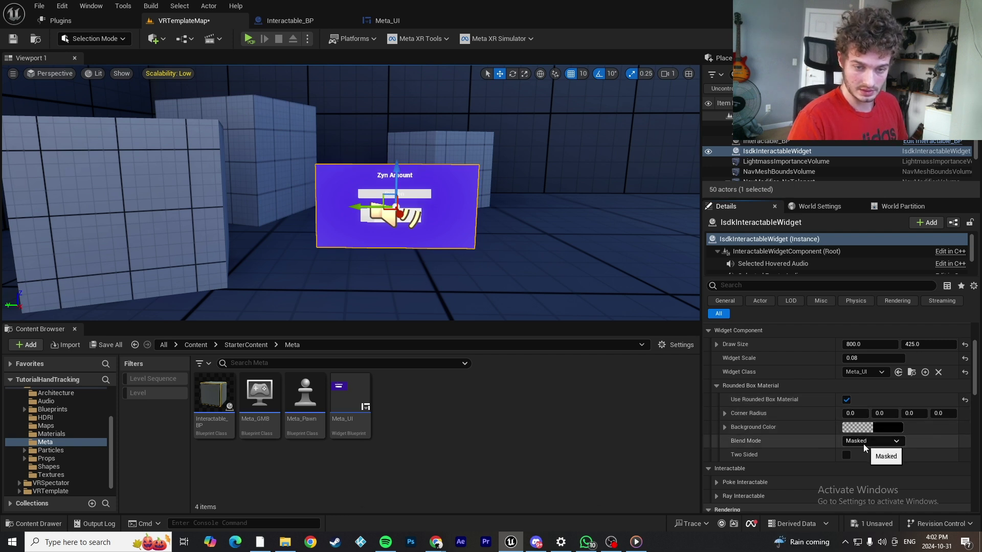
pyautogui.click(862, 442)
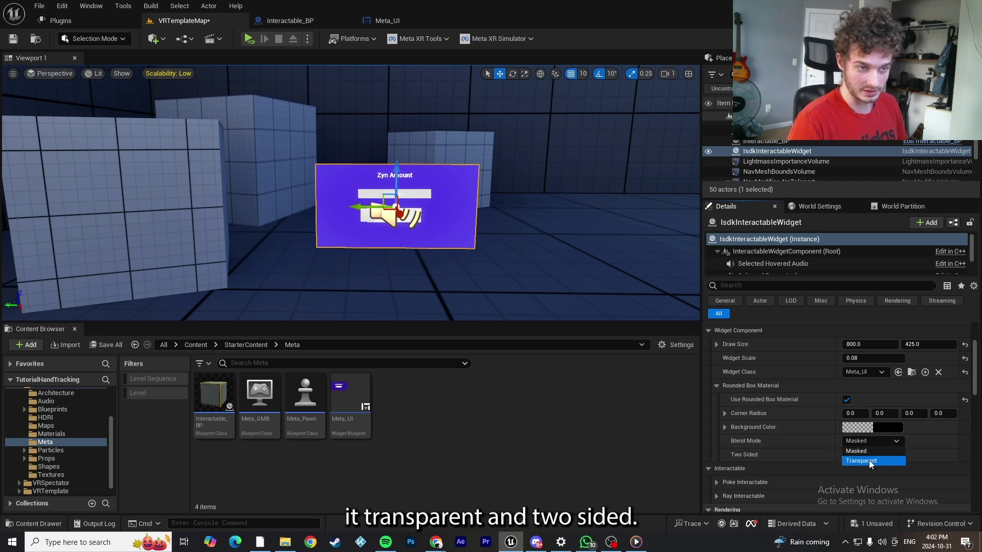
pyautogui.click(869, 460)
pyautogui.click(846, 454)
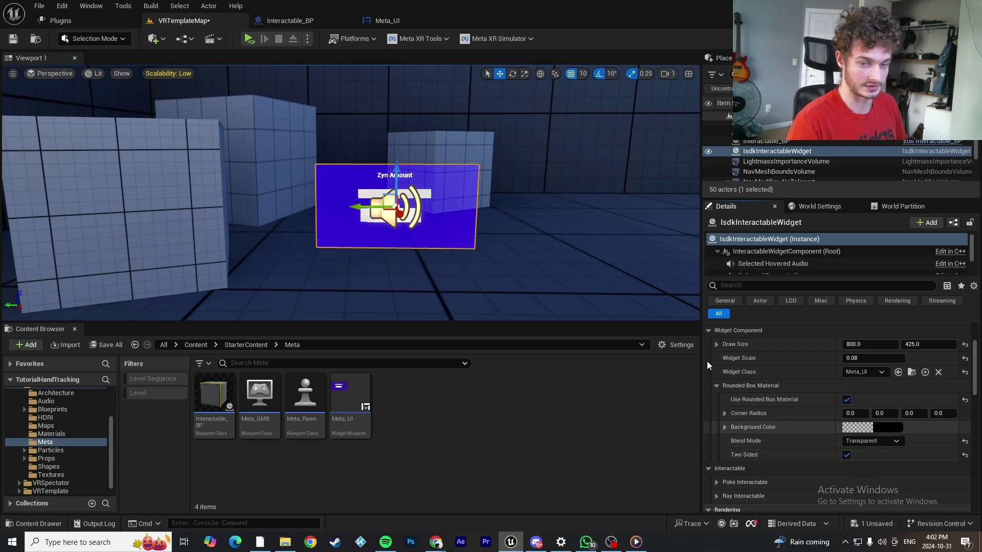
pyautogui.moveTo(481, 177); pyautogui.dragTo(479, 175, button='right')
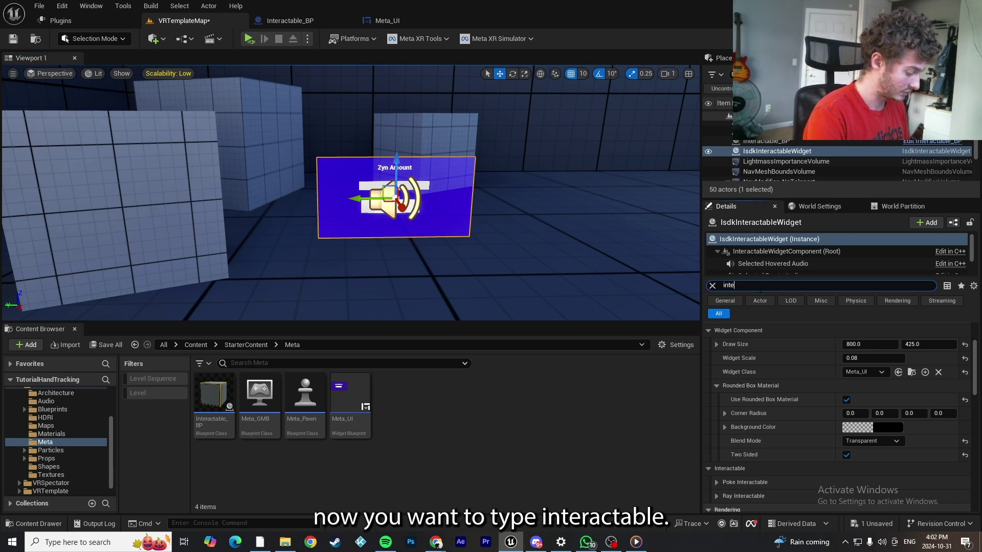
# Set Default Poke Interactable Config Asset to IsdkPokeInteractablePanelConfig and save the level
pyautogui.write('le')
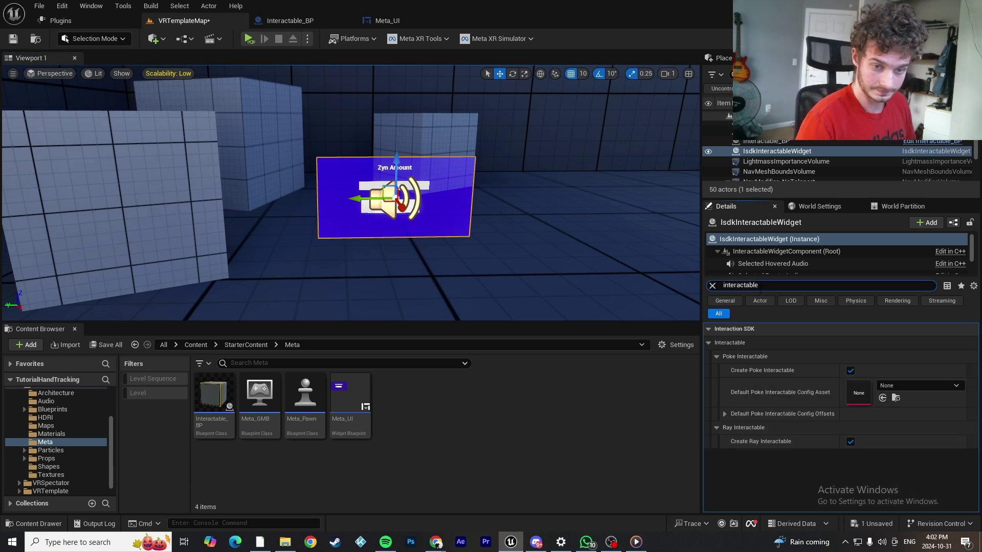
pyautogui.click(915, 386)
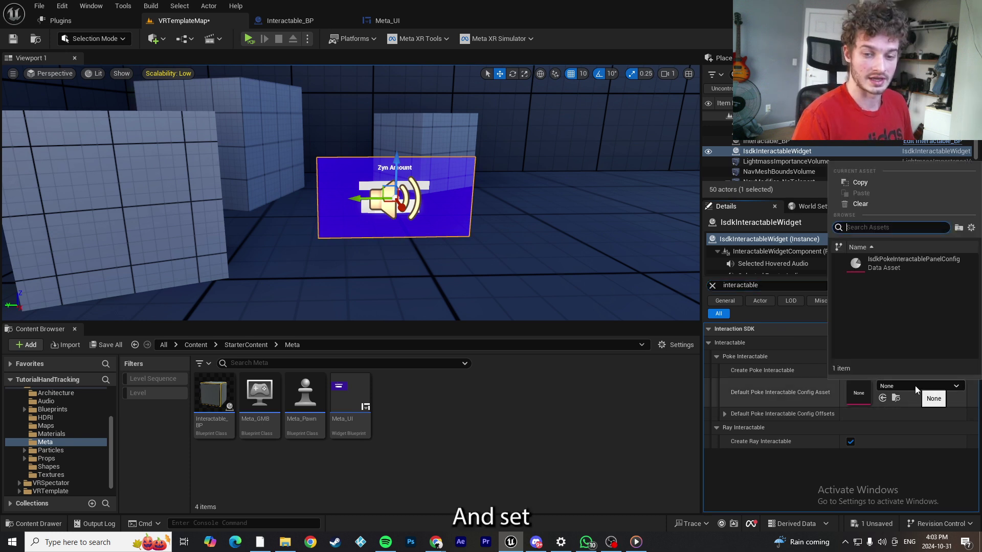
pyautogui.click(897, 263)
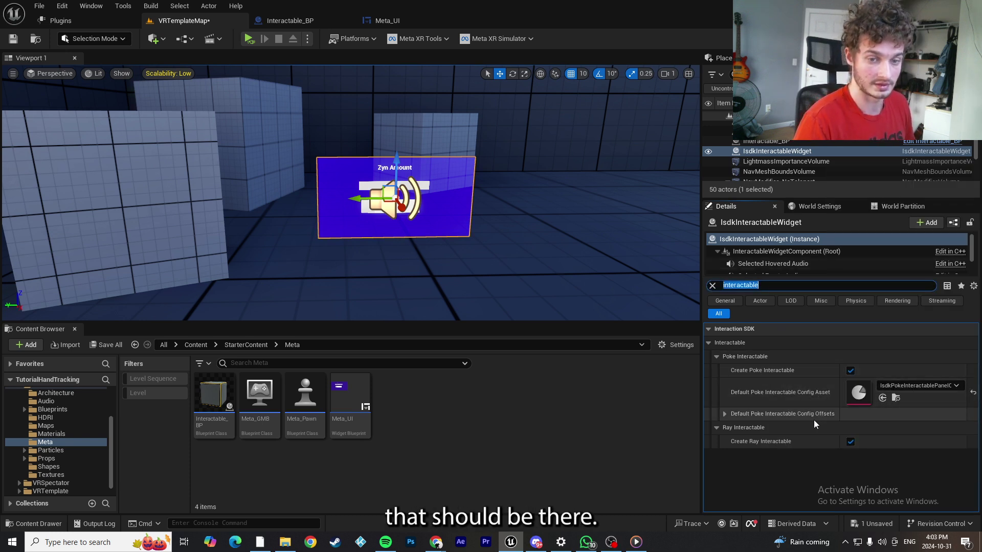
pyautogui.click(13, 39)
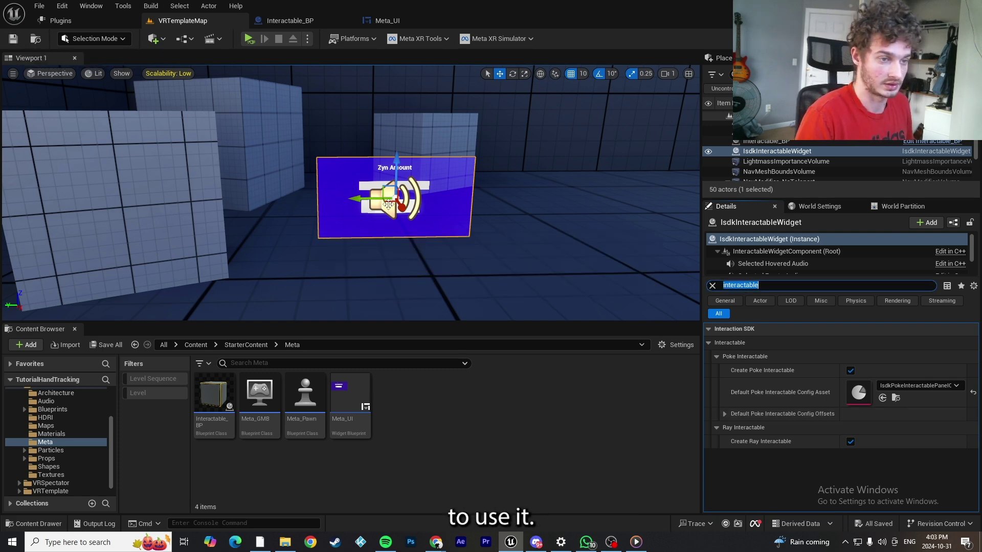
# Move and rotate the widget so it hovers above the table facing the player
pyautogui.keyDown('shift'); pyautogui.moveTo(388, 204); pyautogui.dragTo(350, 202); pyautogui.keyUp('shift')
pyautogui.keyDown('shift'); pyautogui.moveTo(394, 170); pyautogui.dragTo(337, 211); pyautogui.keyUp('shift')
pyautogui.press('e')
pyautogui.scroll(2, 350, 192)
pyautogui.press('w')
pyautogui.moveTo(351, 192); pyautogui.dragTo(292, 204, button='right')
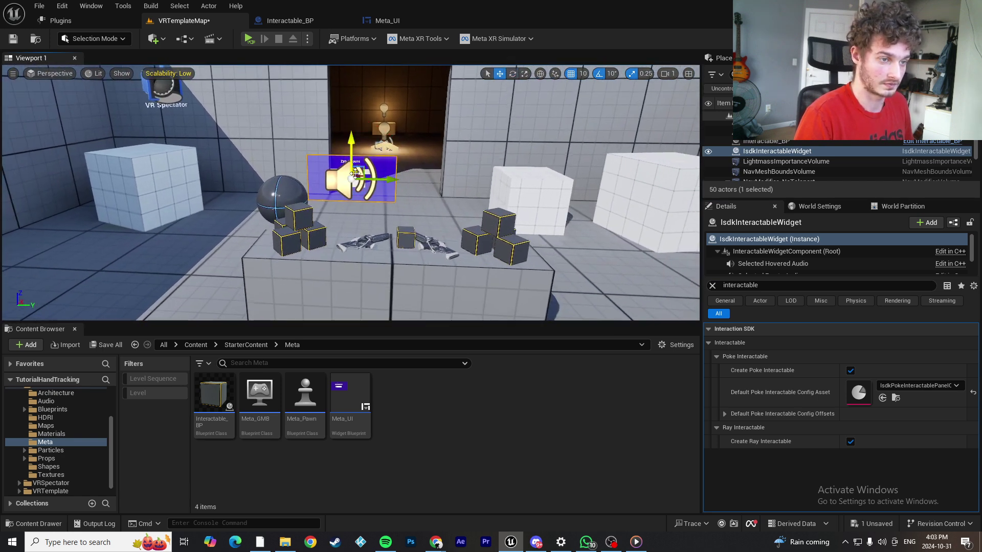
pyautogui.keyDown('shift'); pyautogui.moveTo(357, 172); pyautogui.dragTo(417, 187); pyautogui.keyUp('shift')
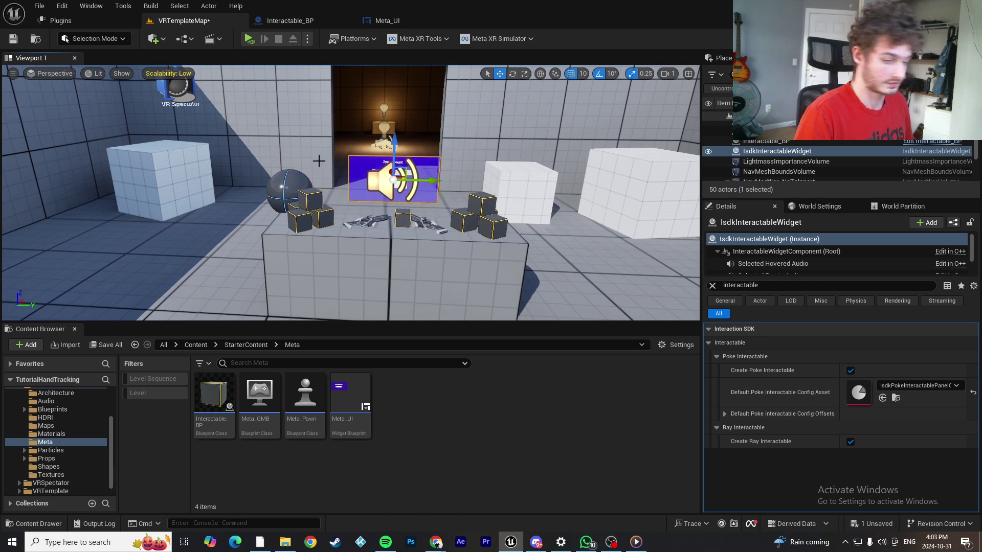